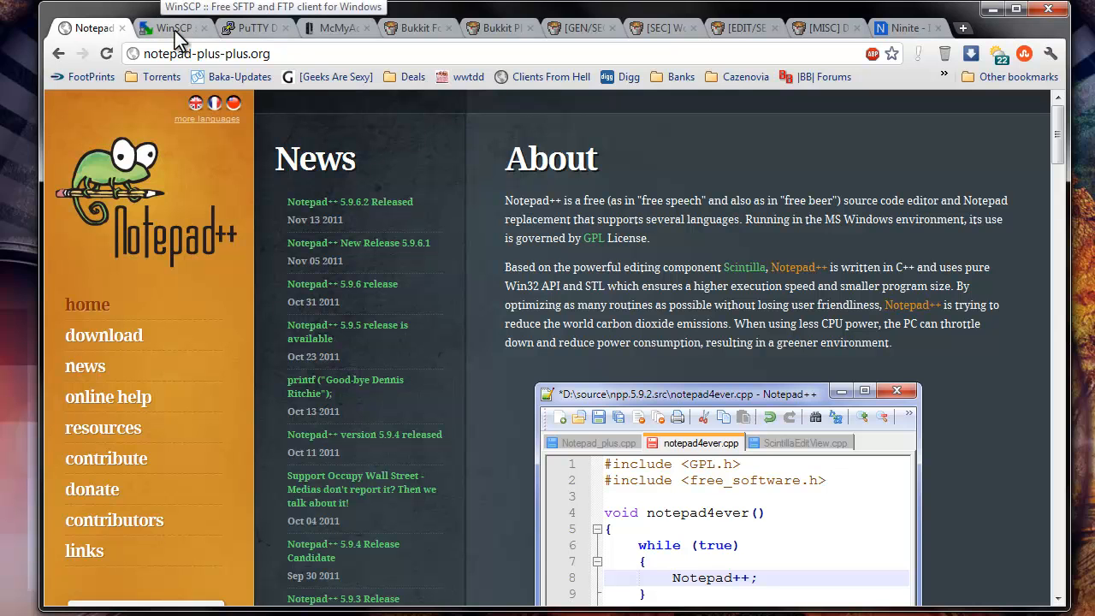
Look over the WinSCP and PuTTY download pages, then land on the Ninite site
click(176, 28)
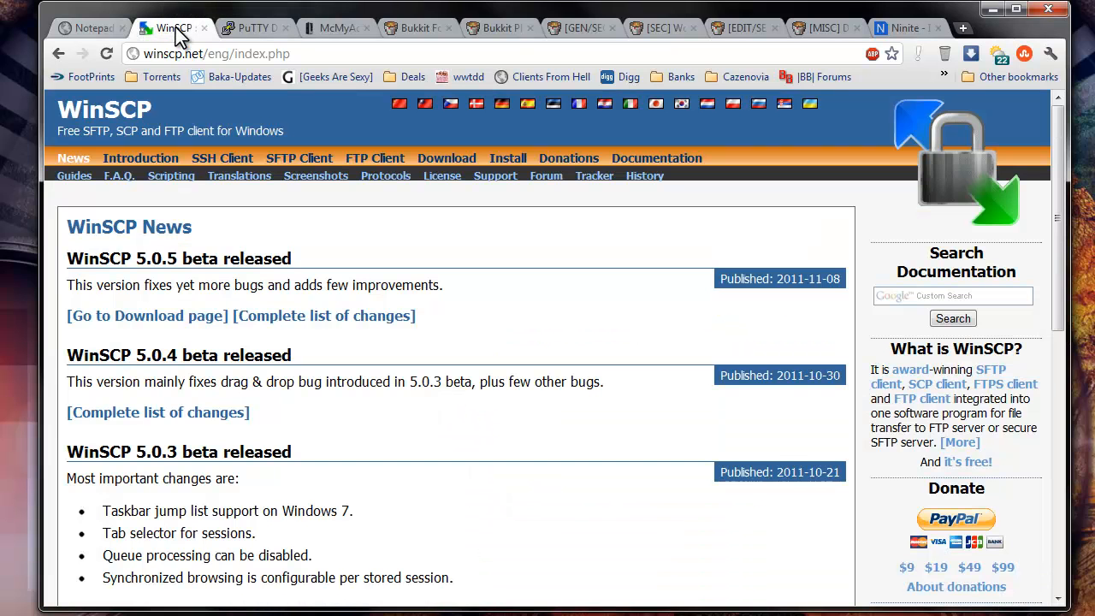
click(257, 29)
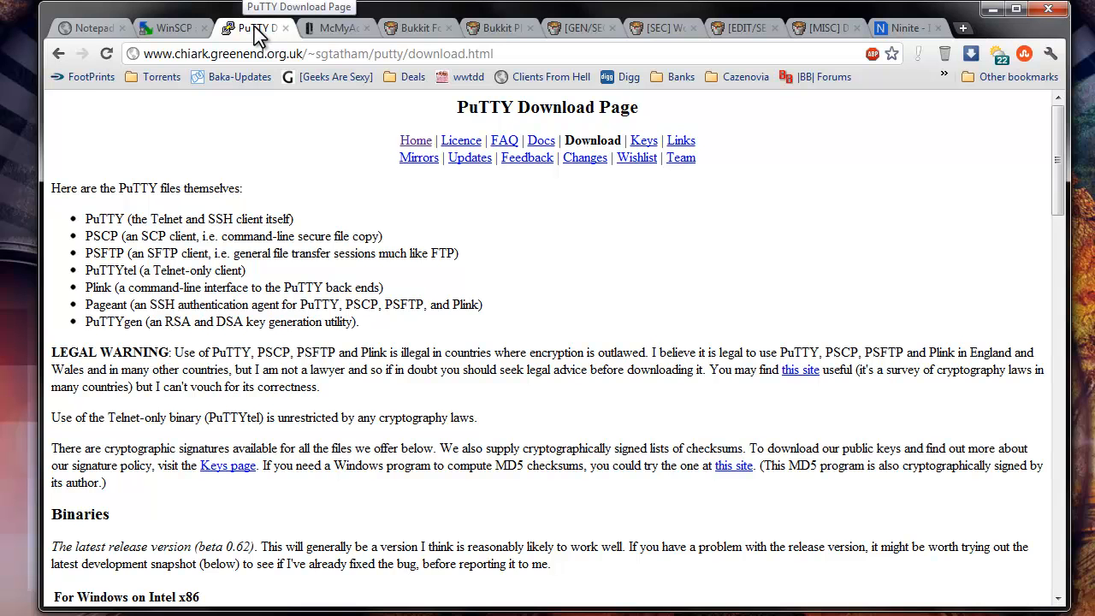
click(894, 28)
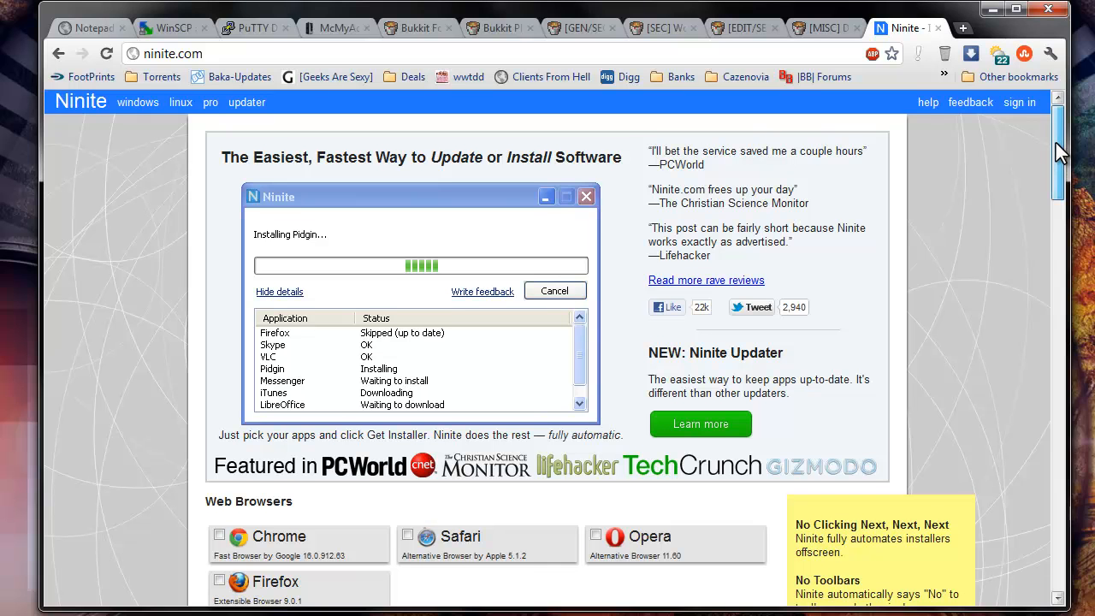
drag(1061, 152, 1058, 308)
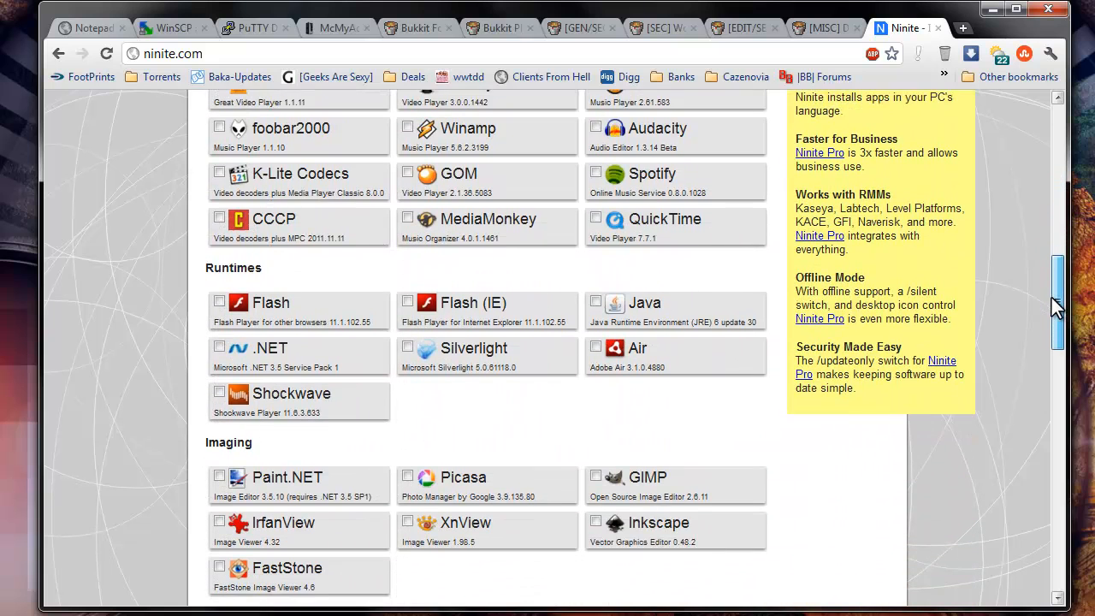
drag(1059, 308, 1060, 551)
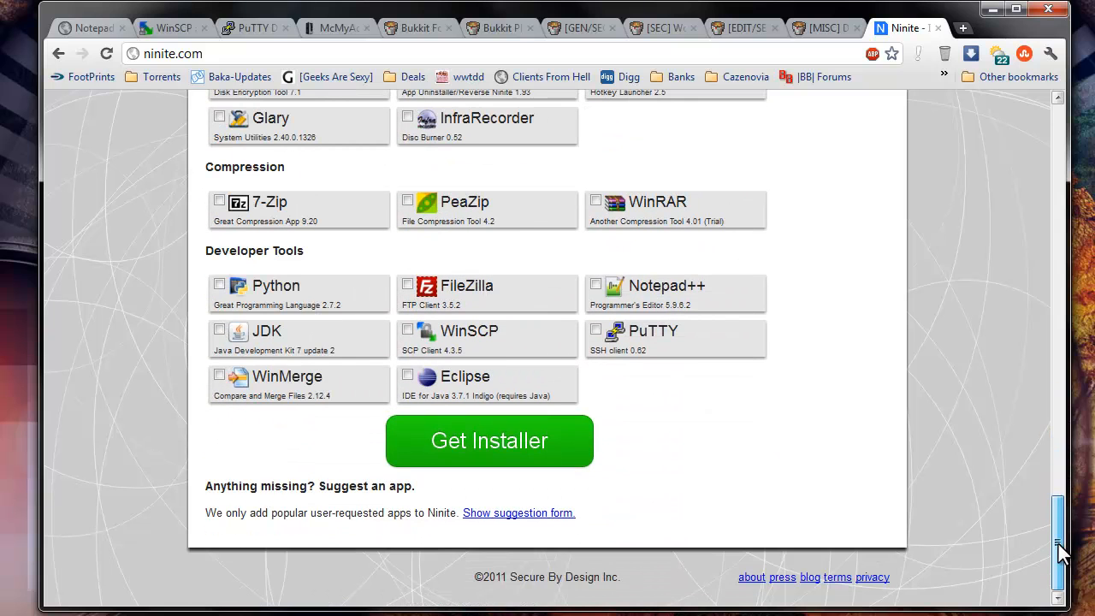
Bundle Notepad++, PuTTY and WinSCP into a Ninite installer and keep the downloaded file
click(638, 304)
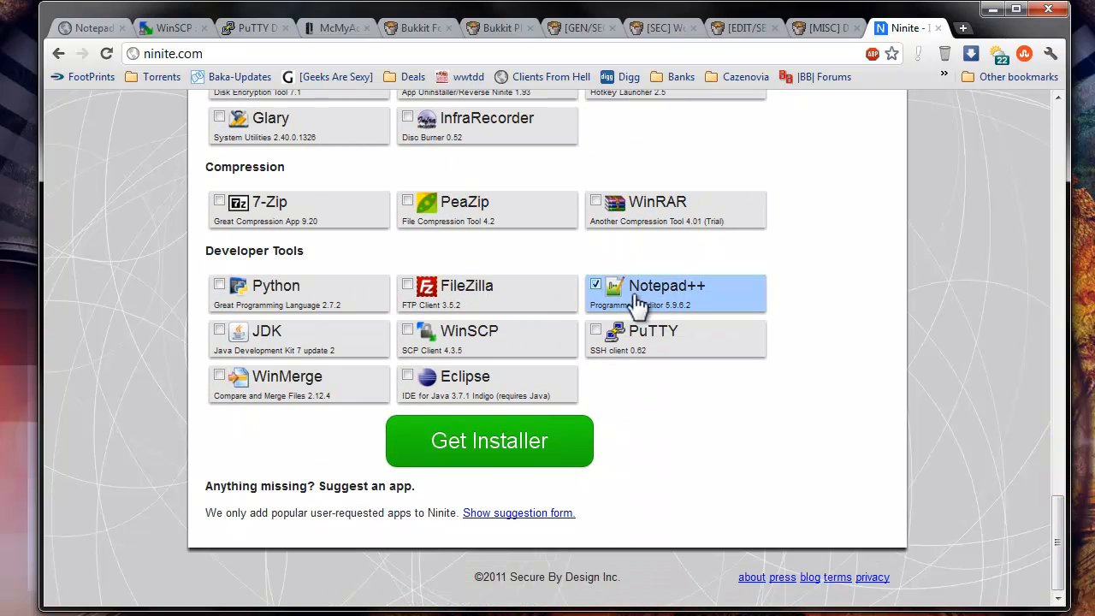
click(630, 347)
click(482, 346)
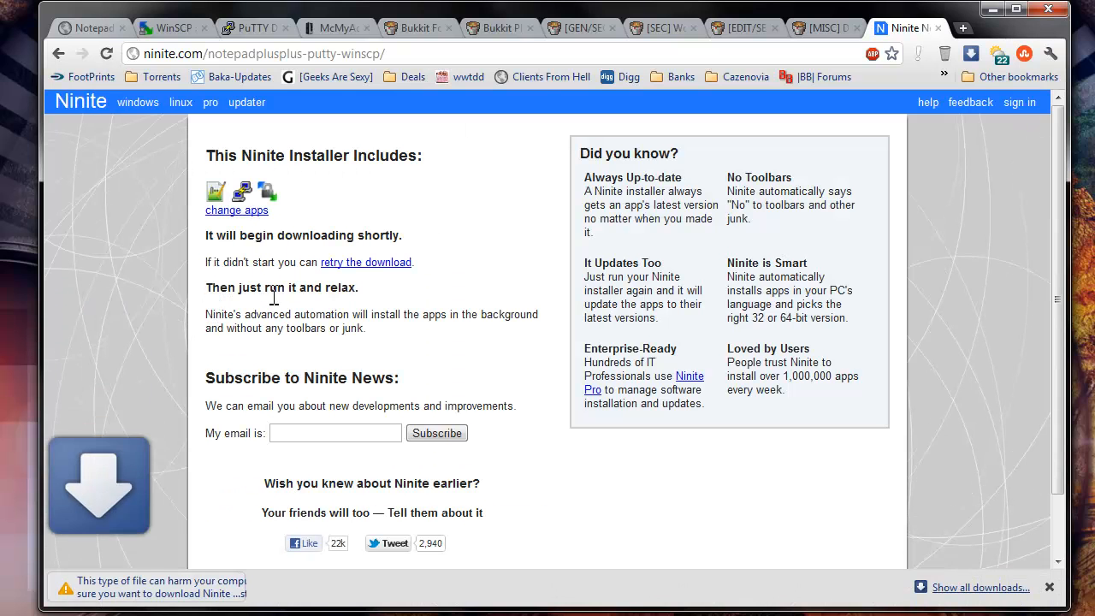
click(346, 588)
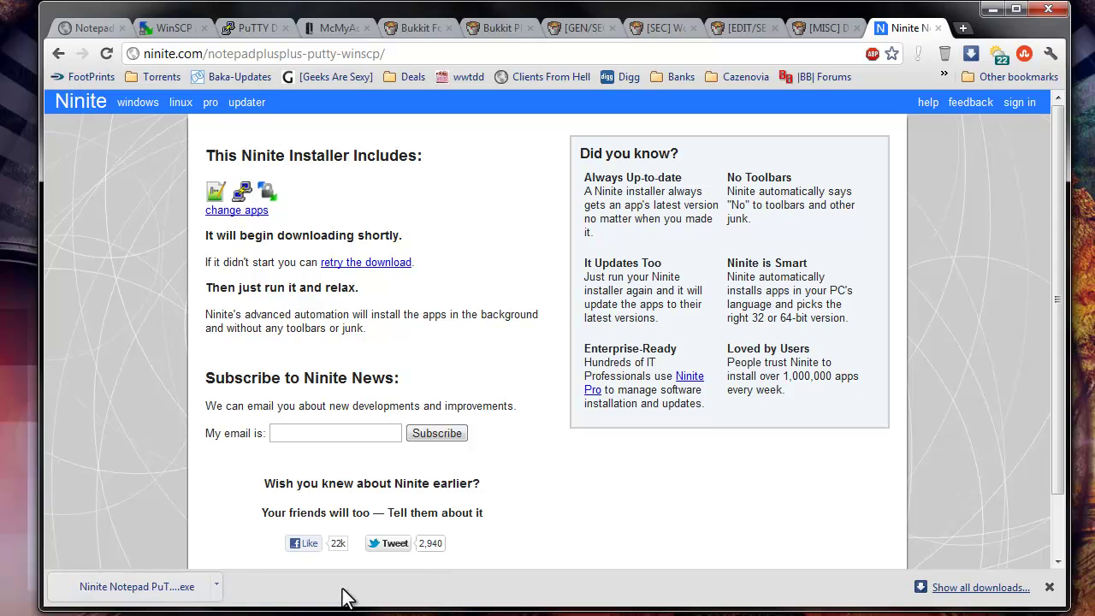
Run the downloaded Ninite installer, accepting the warning and the UAC prompt
click(141, 595)
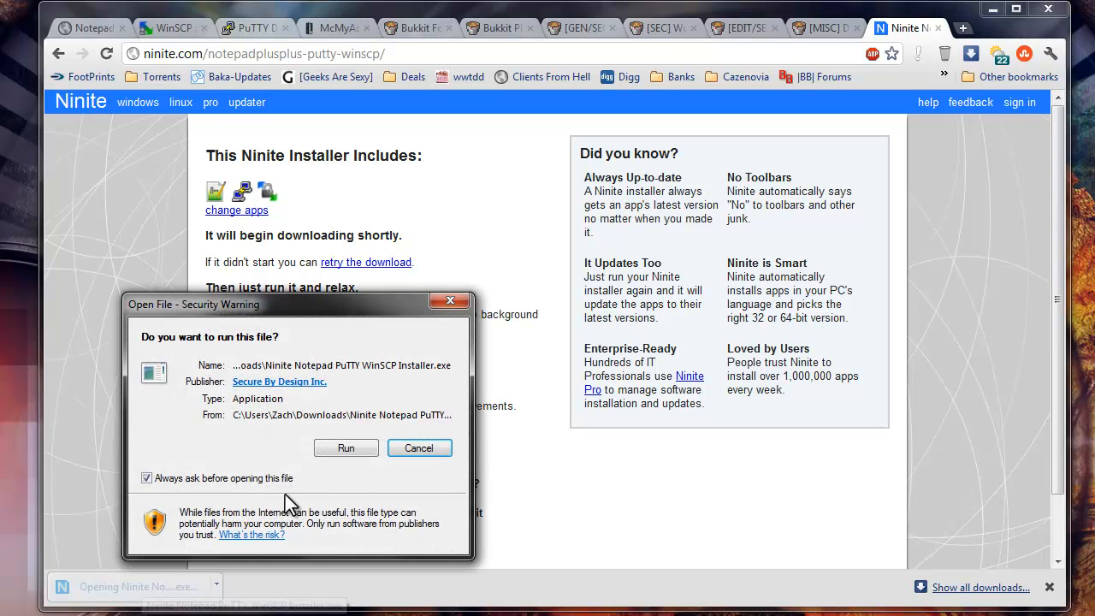
click(343, 446)
drag(301, 405, 426, 298)
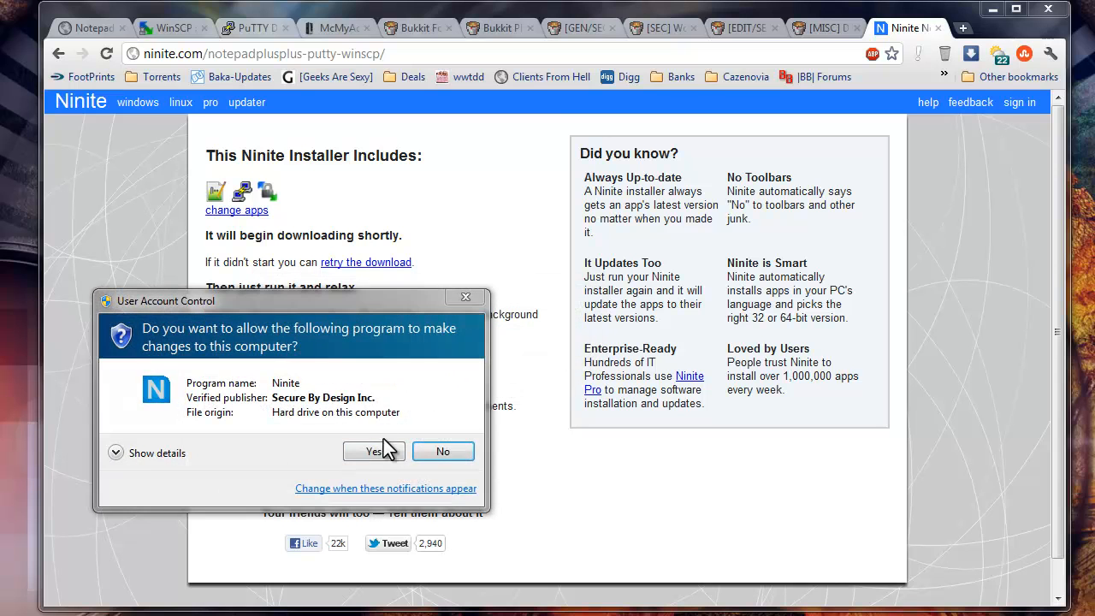
click(381, 450)
Show the per-app install status, cancel all three installs and close Ninite
click(95, 379)
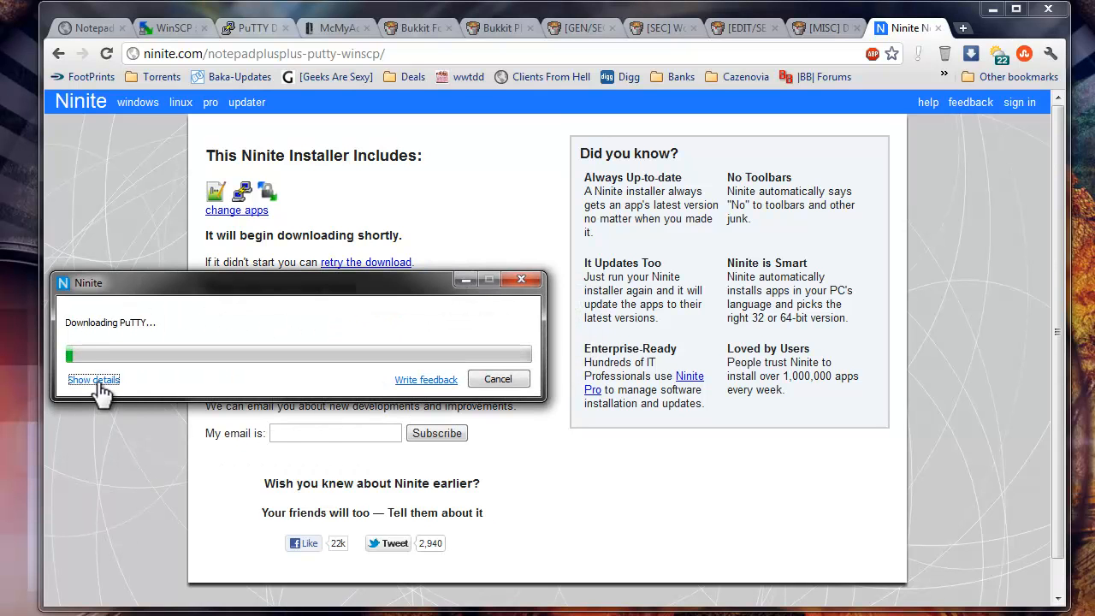
drag(264, 289, 377, 241)
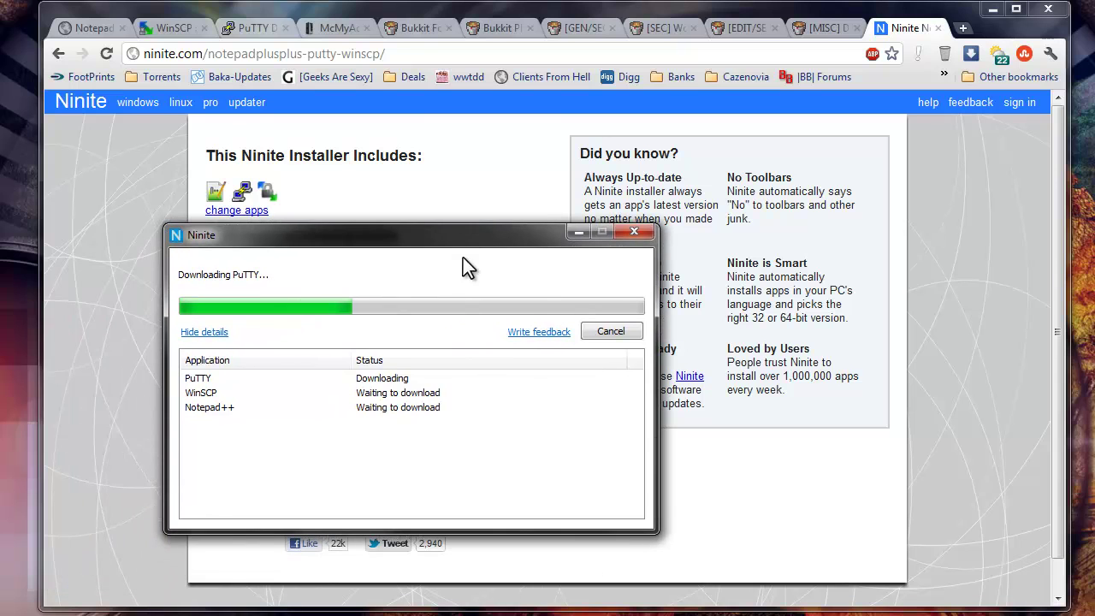
click(618, 334)
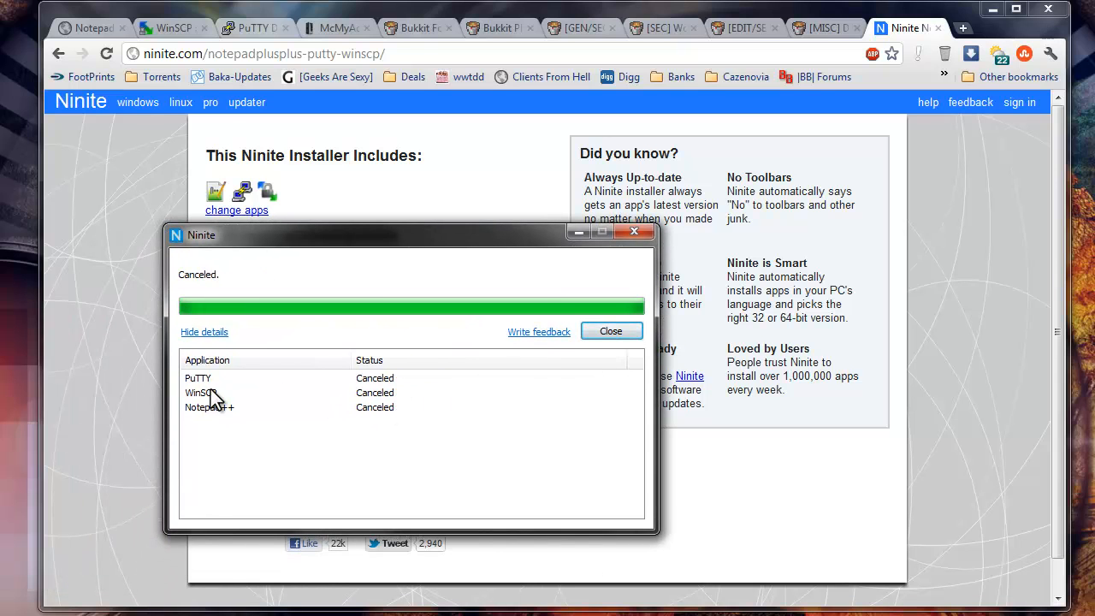
click(633, 232)
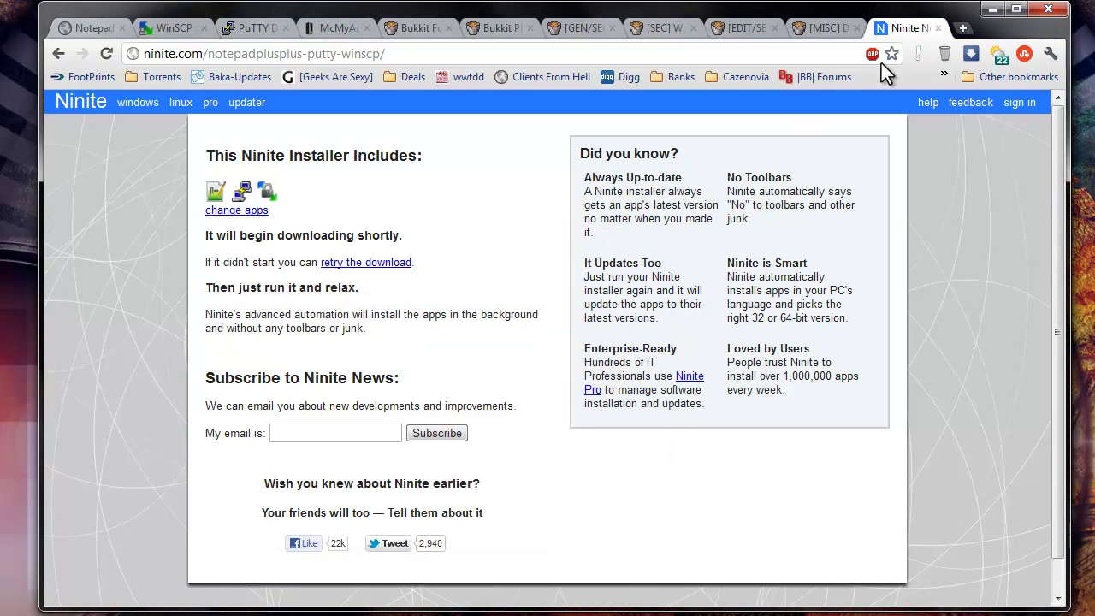
Close the Ninite page and flip through the PuTTY, WinSCP and Notepad++ pages
click(937, 29)
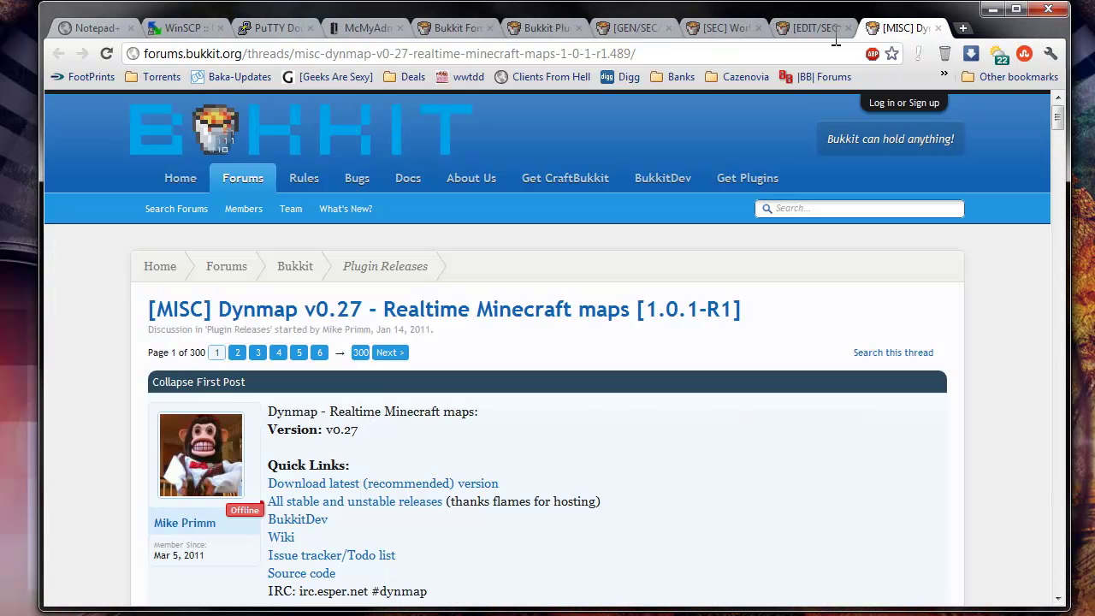
click(295, 28)
click(199, 31)
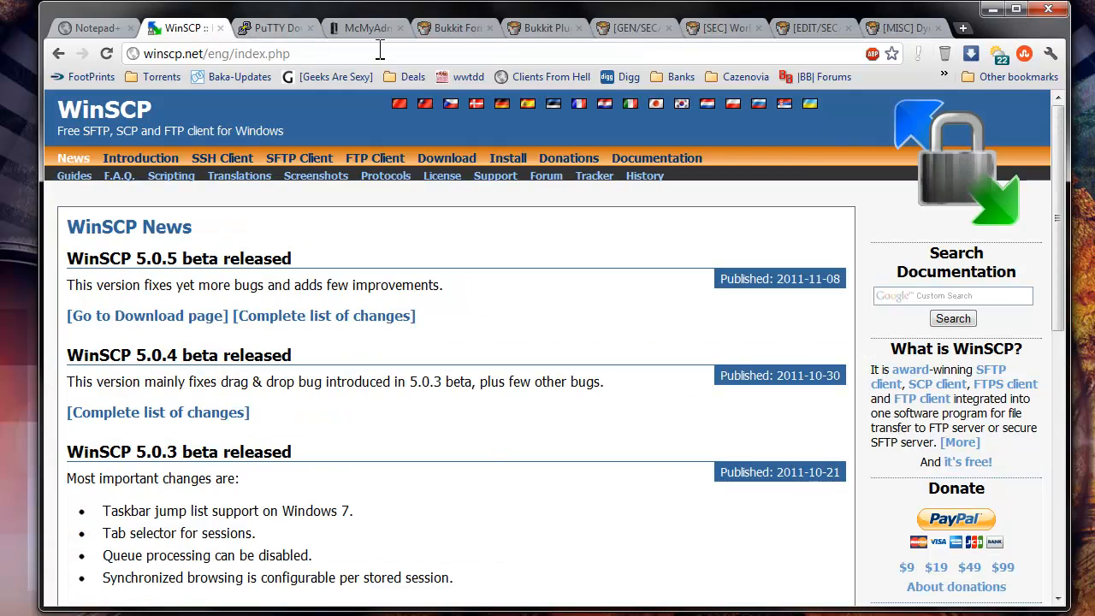
click(97, 30)
click(183, 30)
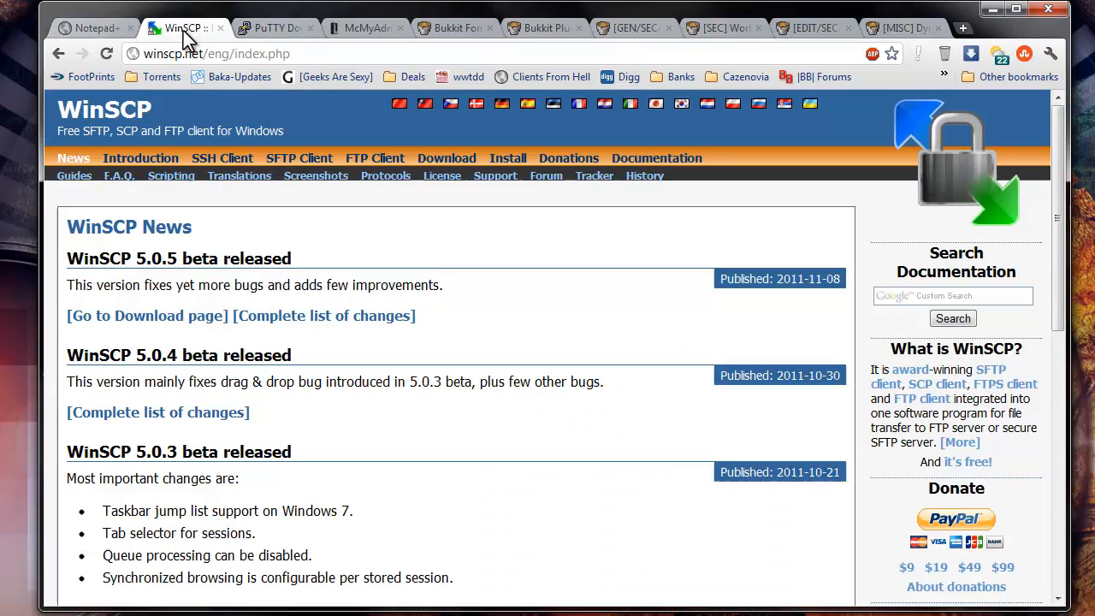
click(112, 29)
click(283, 28)
Close the PuTTY, WinSCP and Notepad++ pages and return to the Bukkit Forums
click(309, 28)
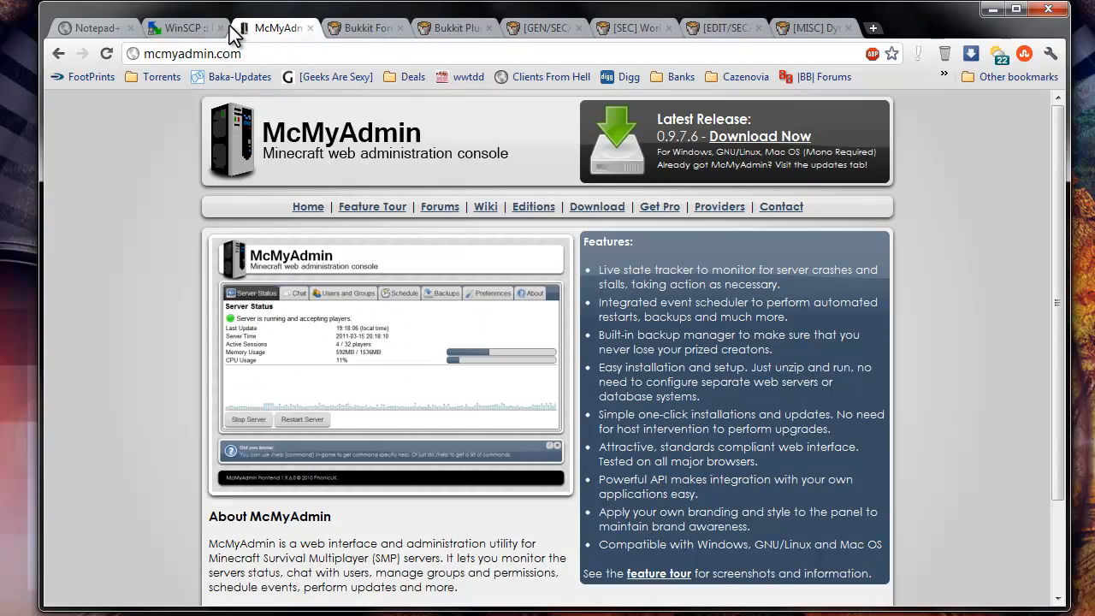
click(199, 28)
click(118, 30)
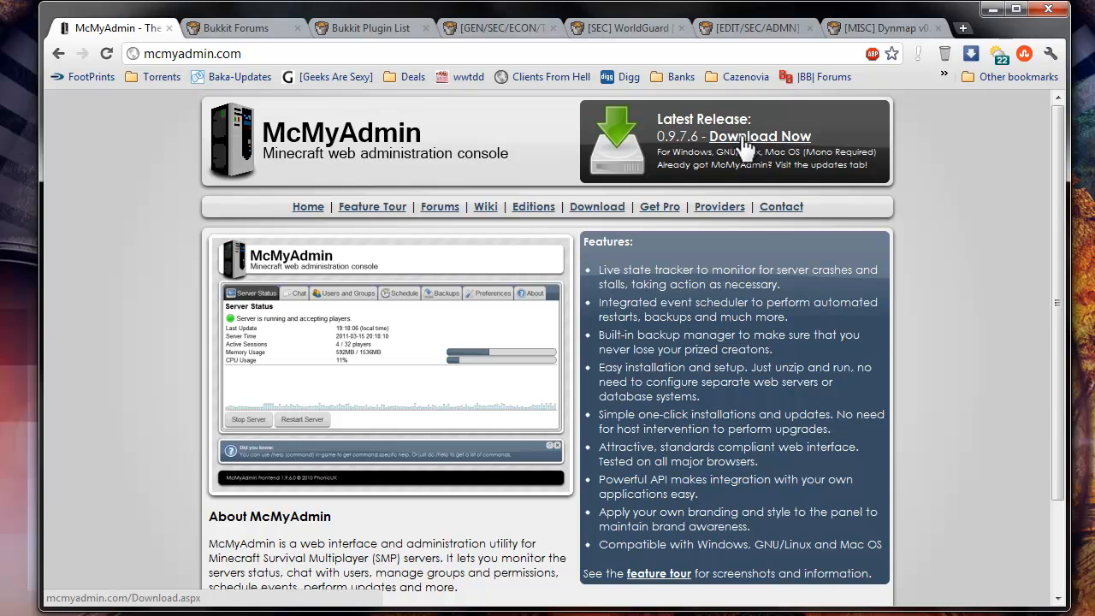
click(236, 29)
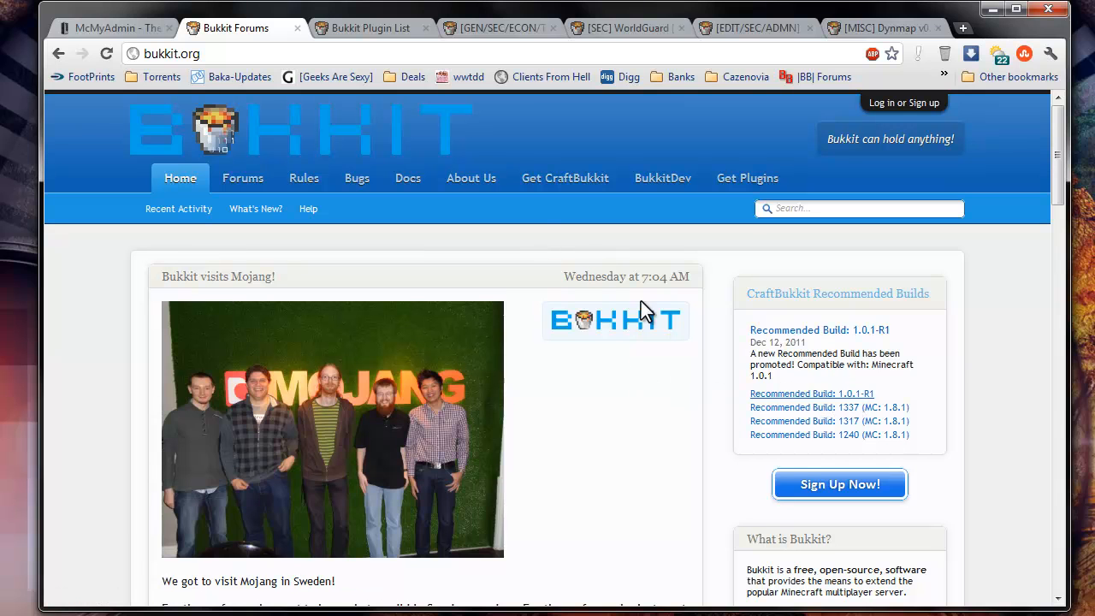
Go to the Bukkit plugin list and clear the Dynmap text from the Title search box
click(357, 28)
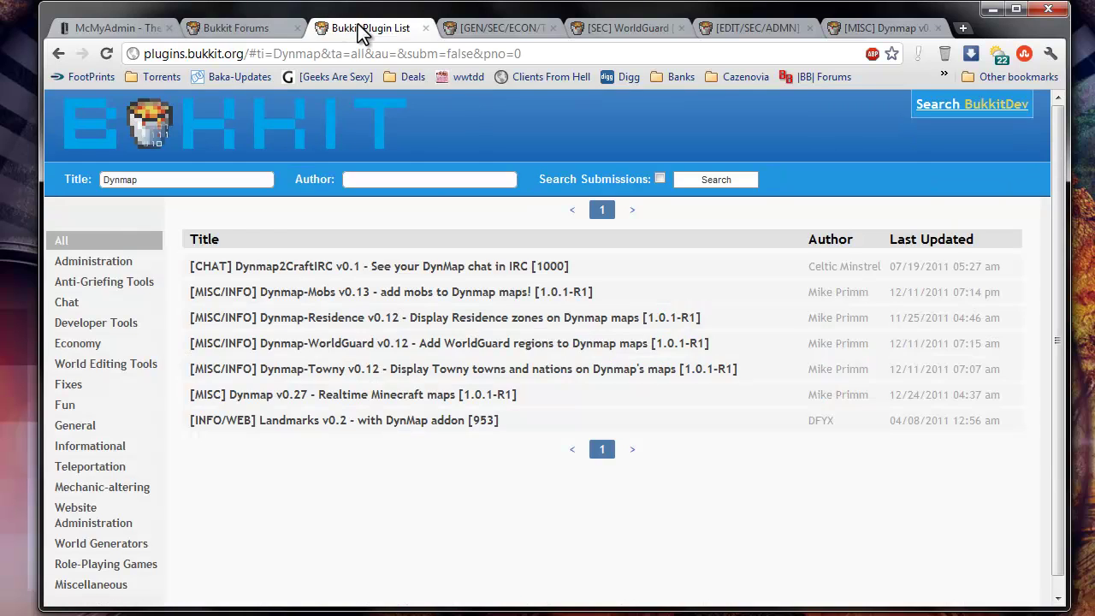
click(257, 28)
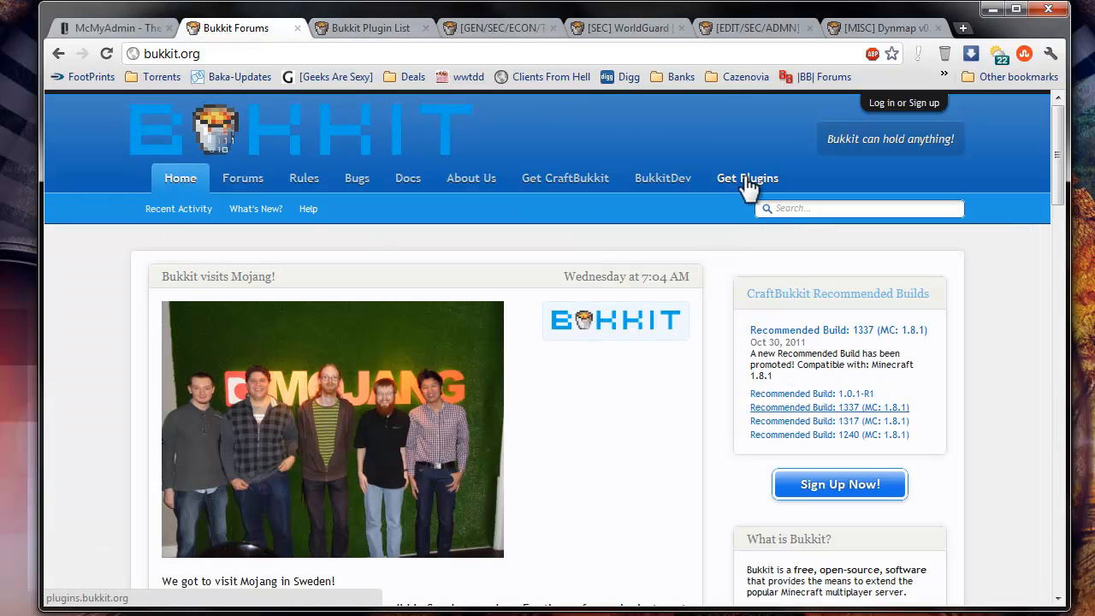
click(315, 27)
drag(162, 180, 78, 172)
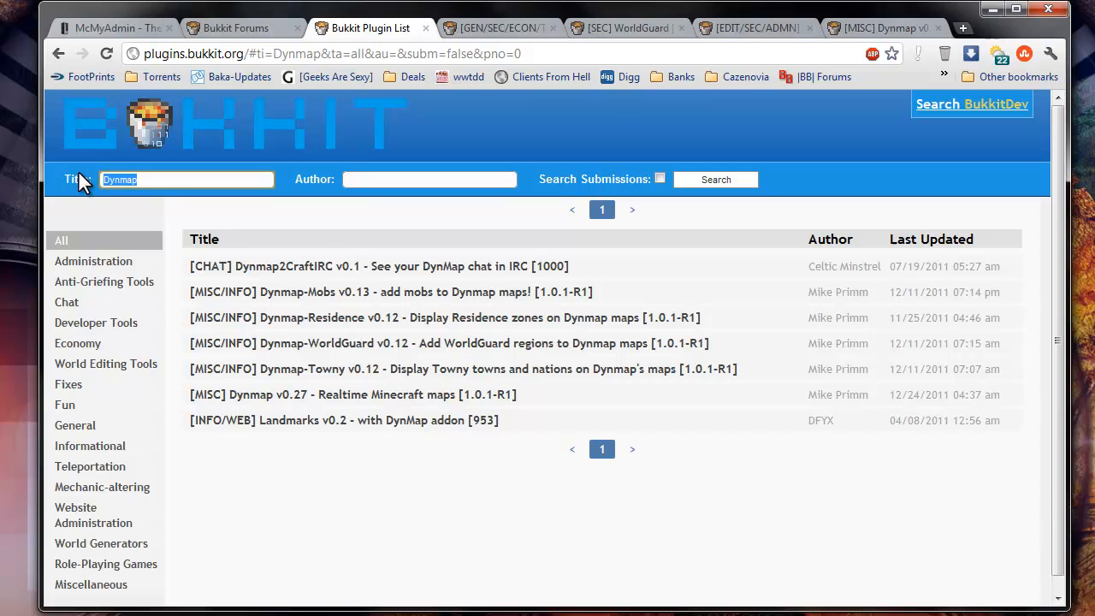
key(BackSpace)
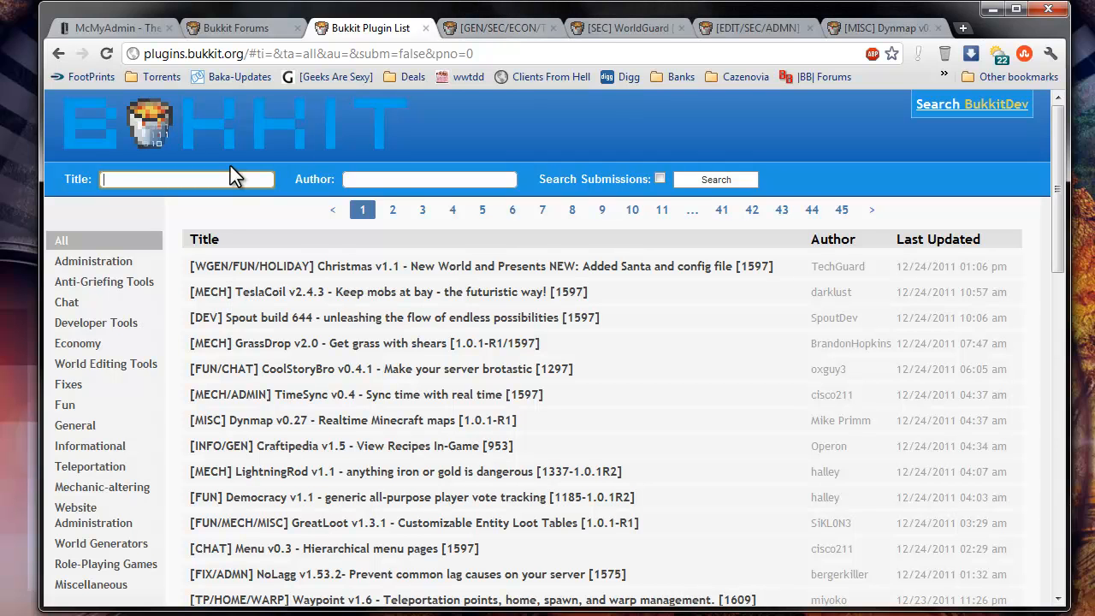
text(essentials)
From the Essentials thread, download the Essentials core and Group Manager 2.7.2 zips
click(516, 27)
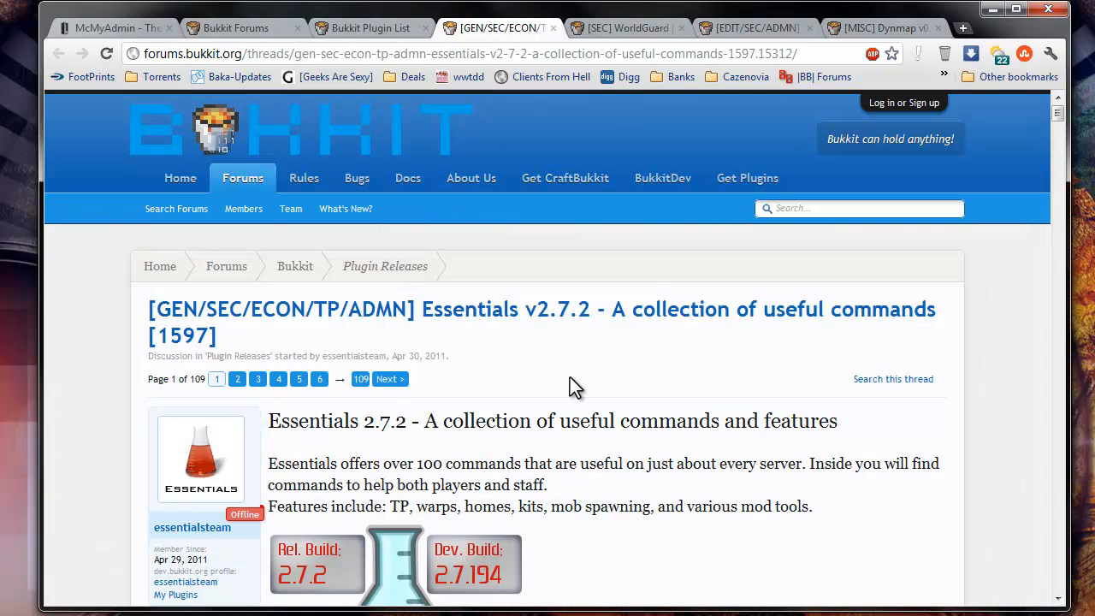
scroll(570, 378, down, 1)
scroll(570, 377, down, 1)
scroll(524, 368, down, 1)
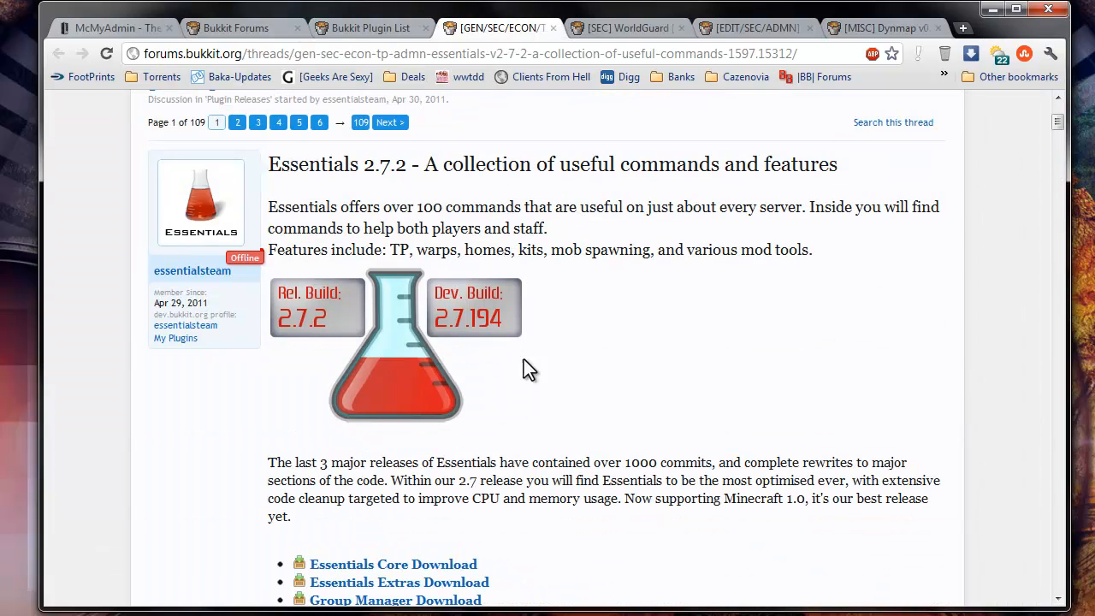
scroll(523, 368, down, 1)
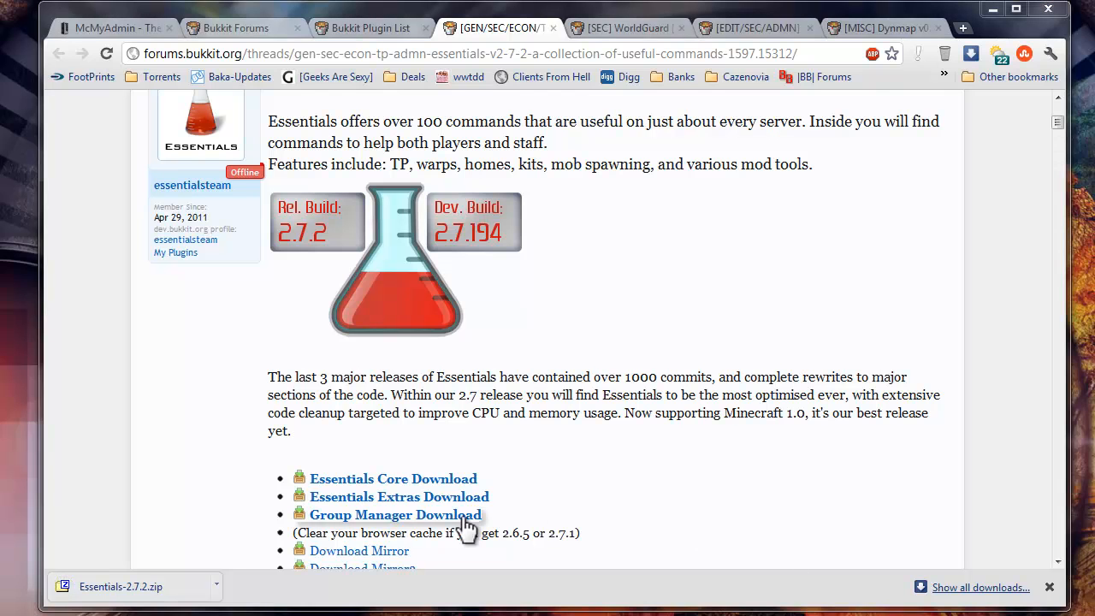
click(384, 515)
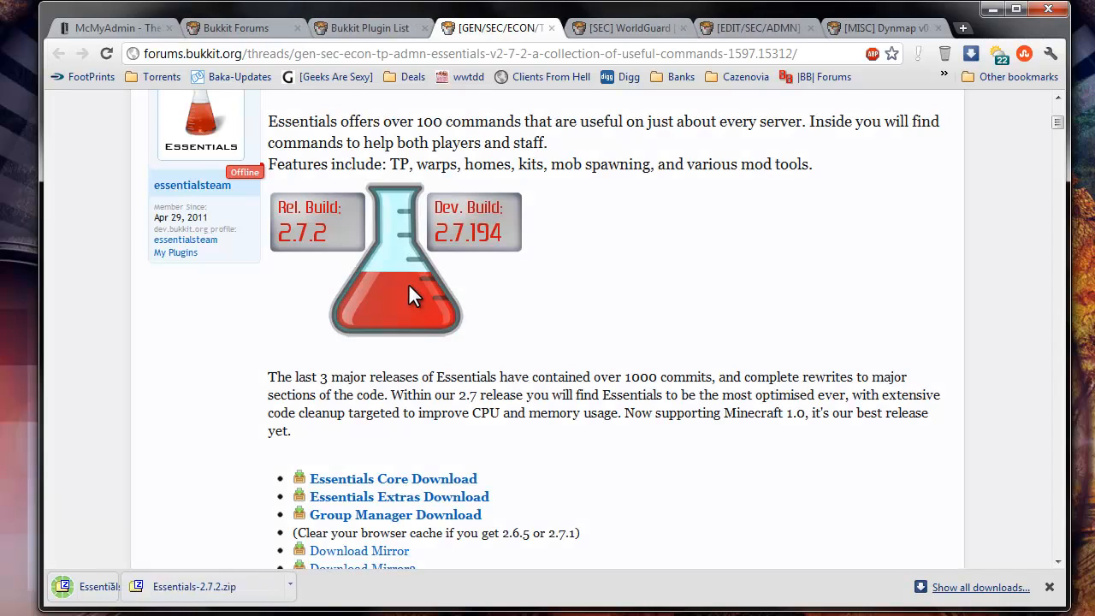
Download the WorldGuard 5.4 zip from its BukkitDev page via the WorldGuard thread
click(625, 29)
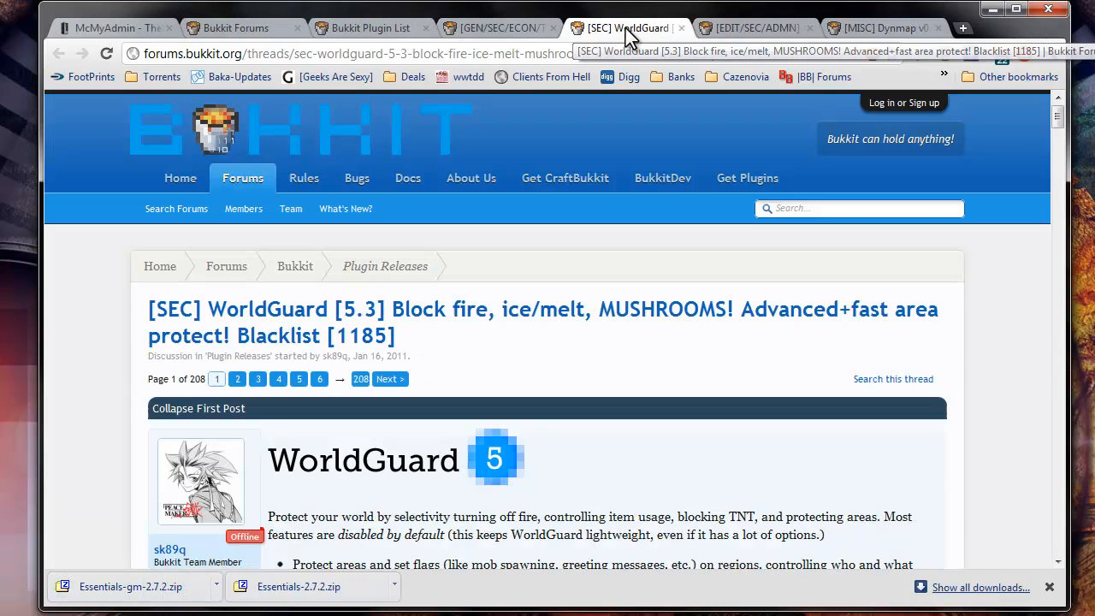
scroll(553, 418, down, 2)
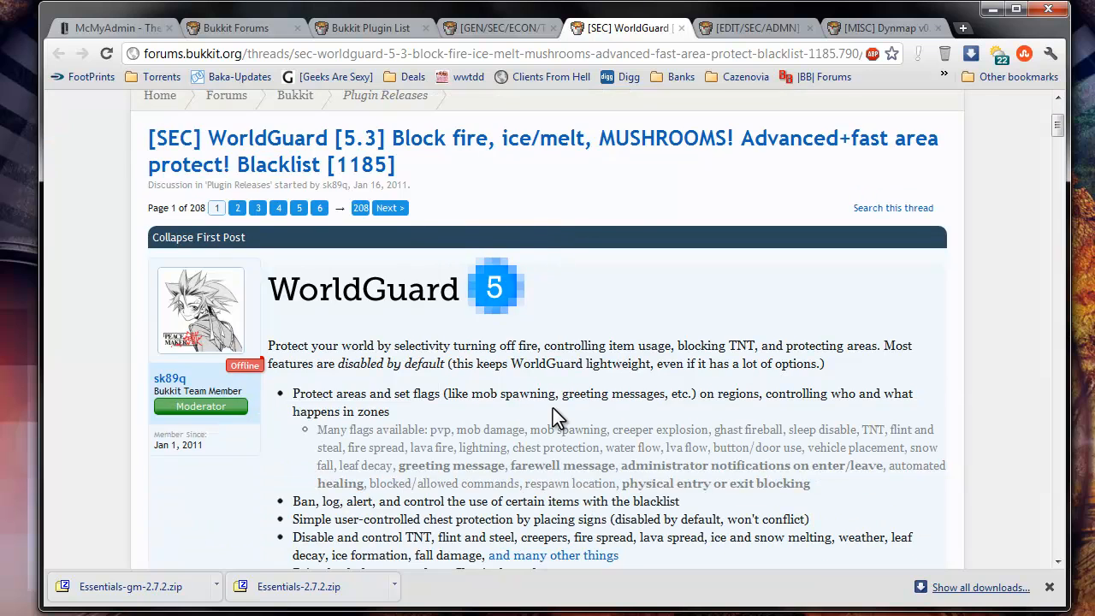
scroll(552, 409, down, 2)
scroll(553, 408, down, 1)
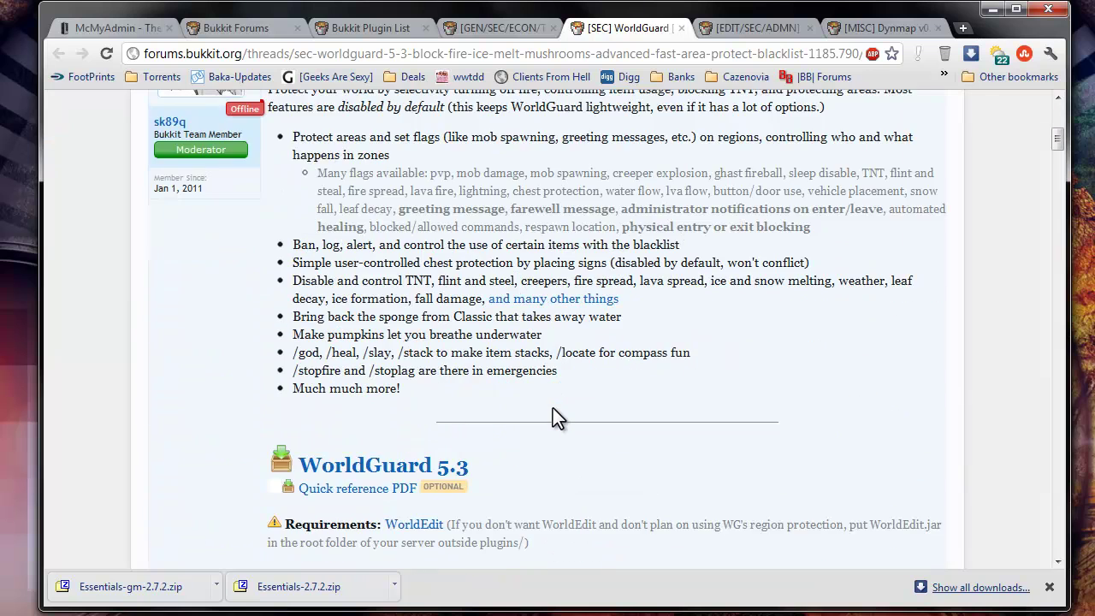
click(402, 473)
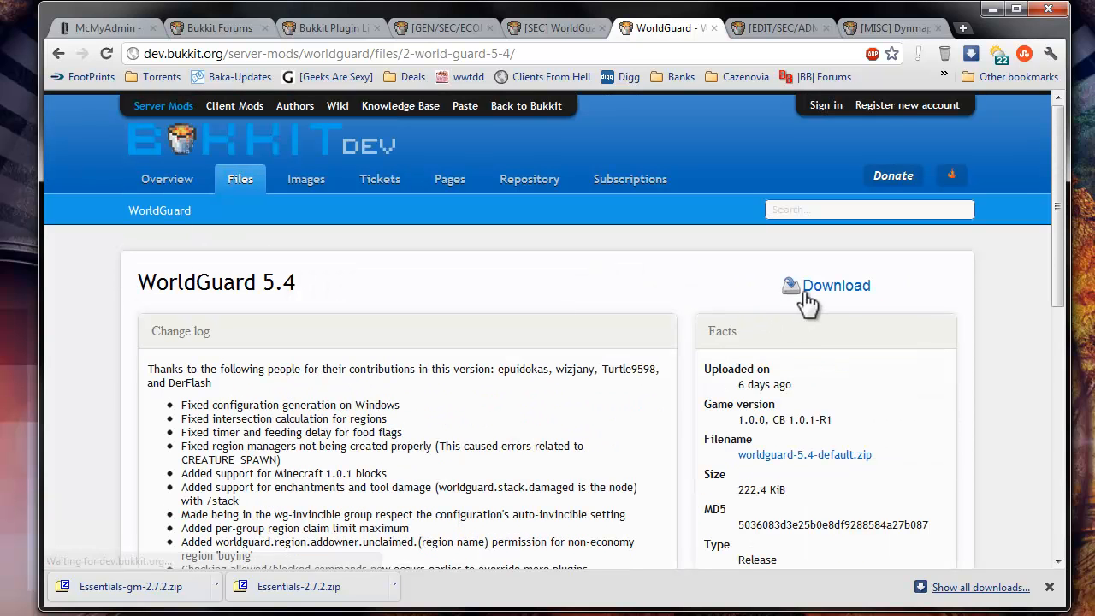
click(829, 289)
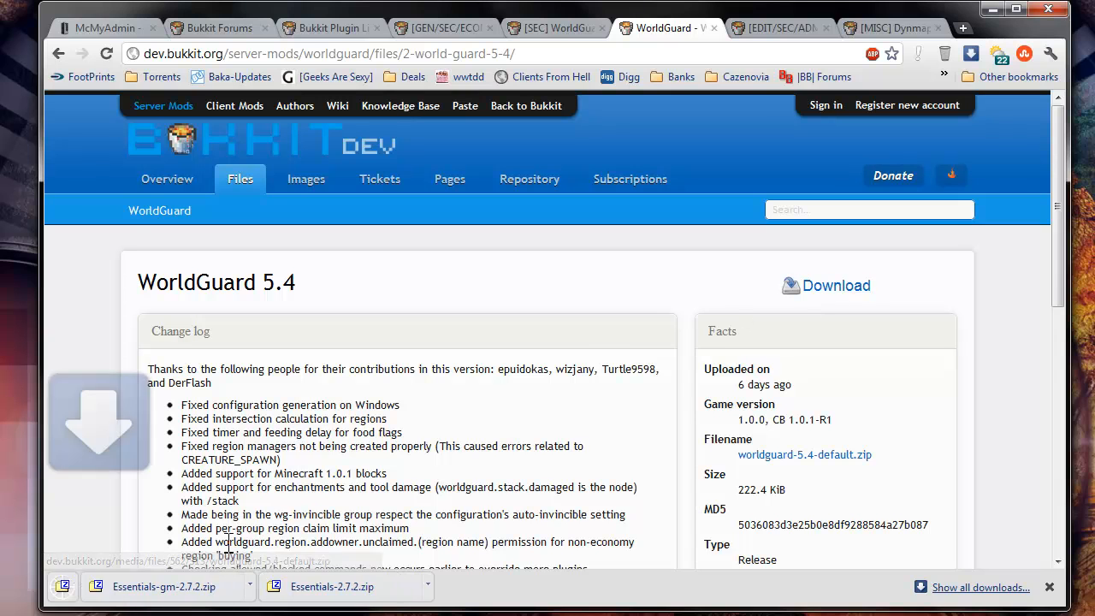
click(800, 27)
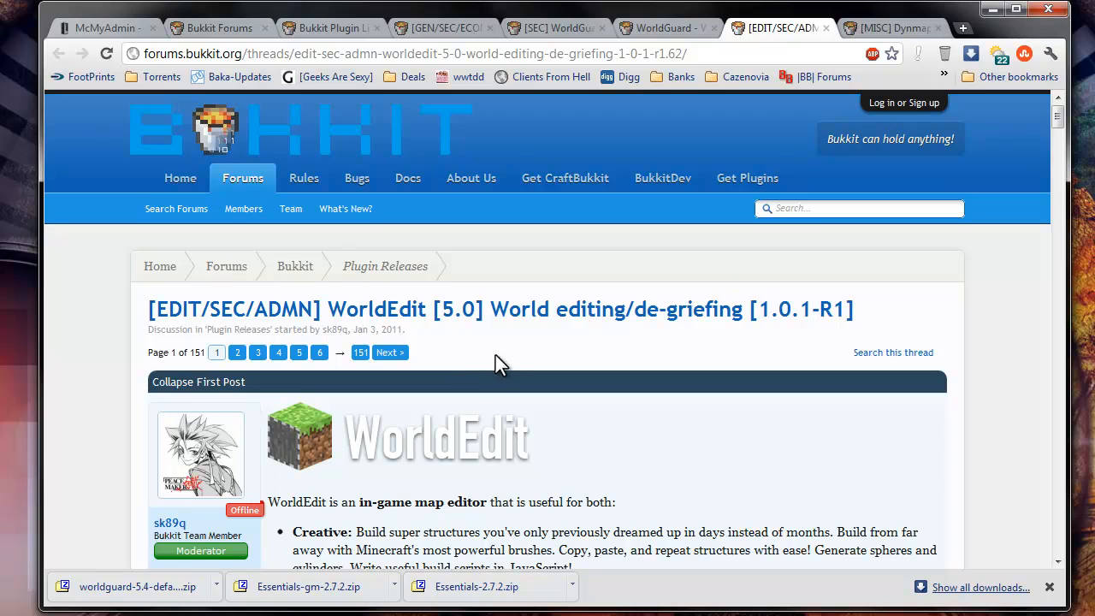
scroll(571, 349, down, 1)
scroll(599, 359, down, 2)
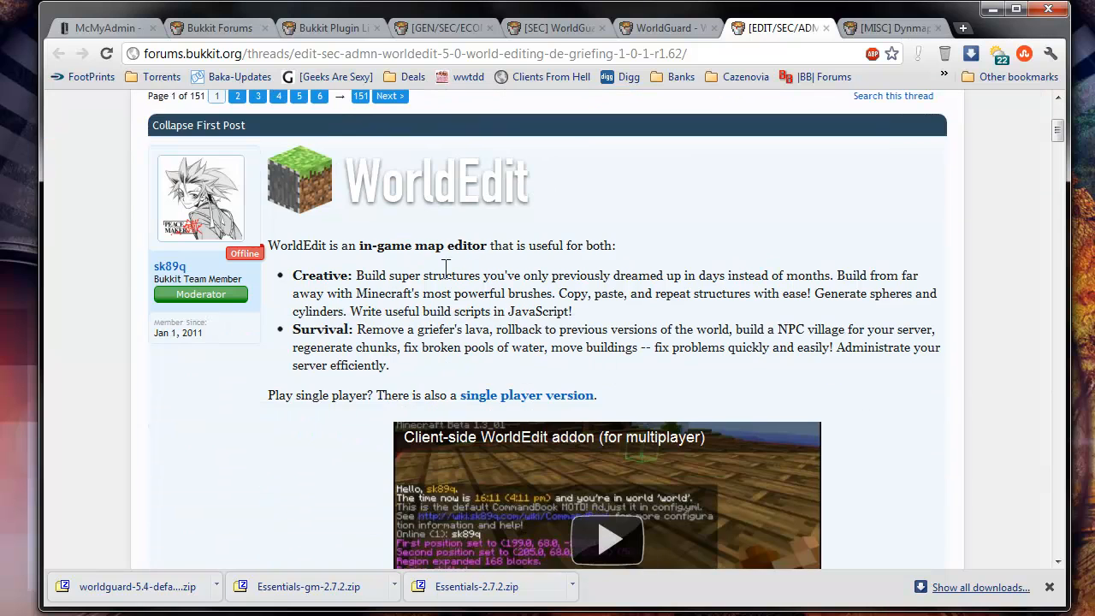
scroll(330, 274, down, 3)
scroll(325, 282, down, 4)
scroll(337, 274, up, 3)
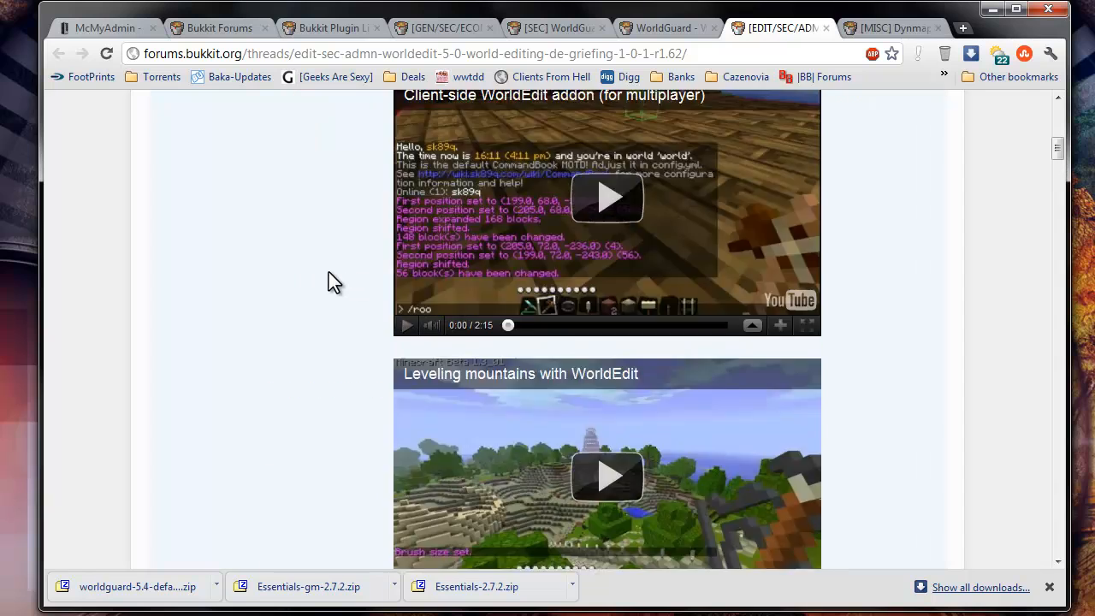
scroll(327, 272, up, 1)
scroll(328, 272, down, 1)
scroll(328, 273, up, 2)
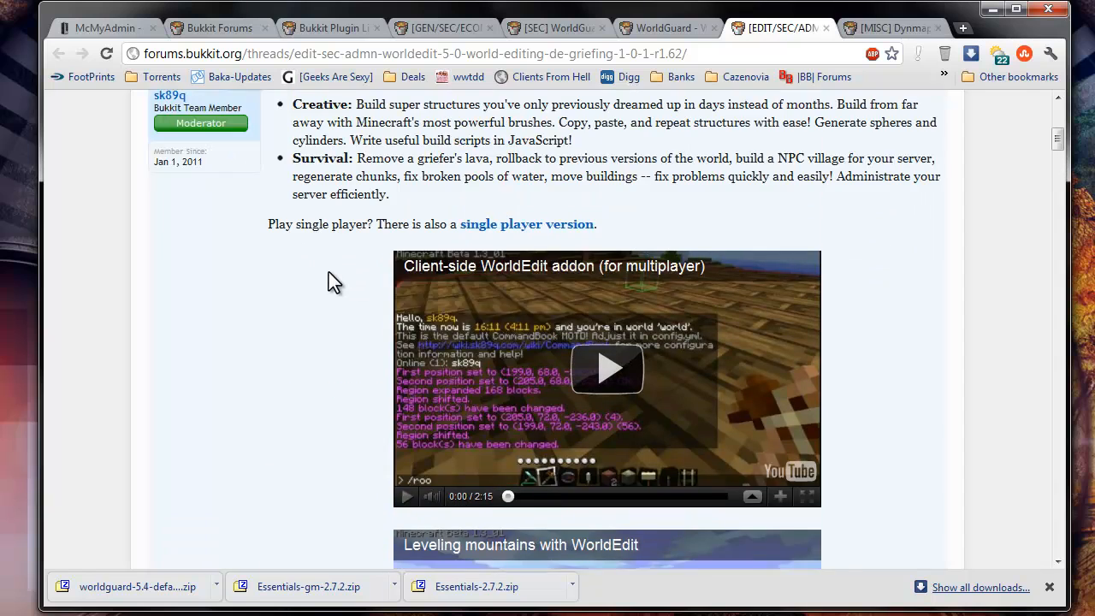
scroll(325, 291, down, 4)
scroll(326, 317, down, 4)
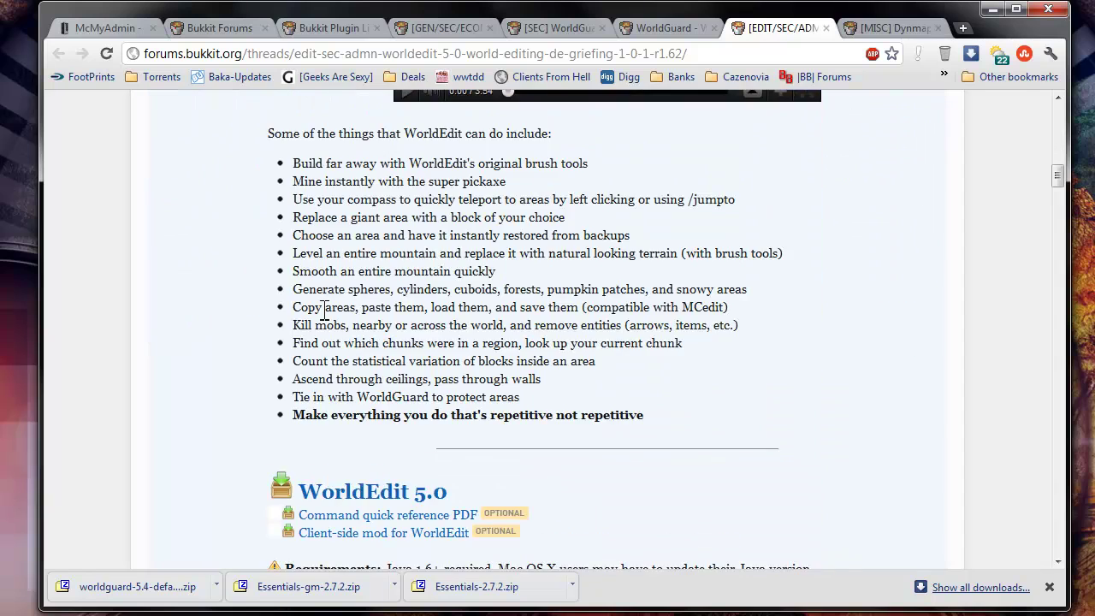
Download the WorldEdit 5.0 zip from its BukkitDev file page
click(376, 492)
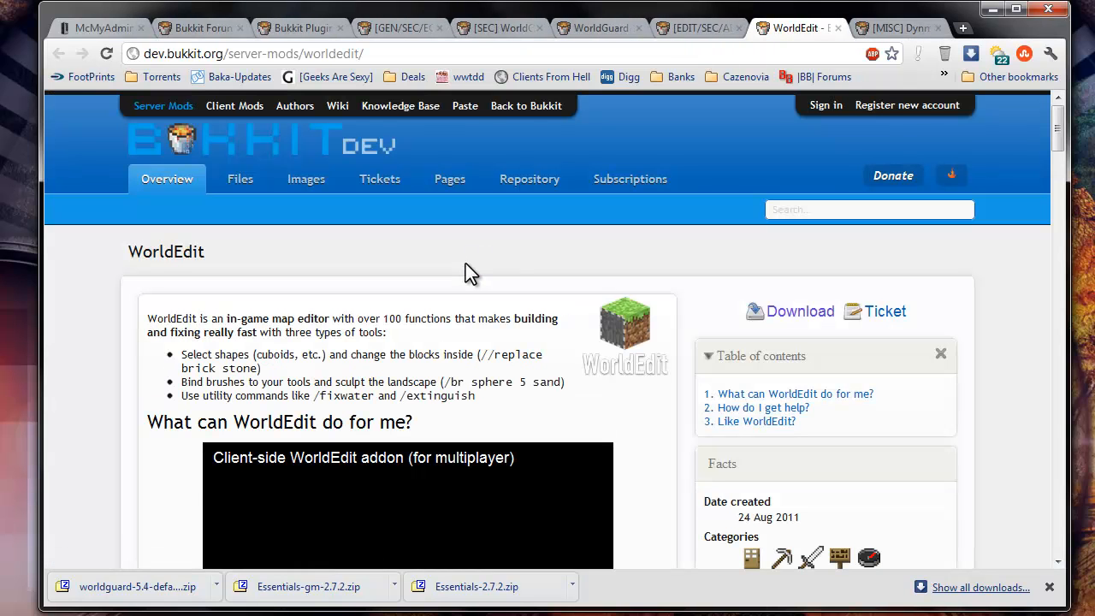
click(770, 312)
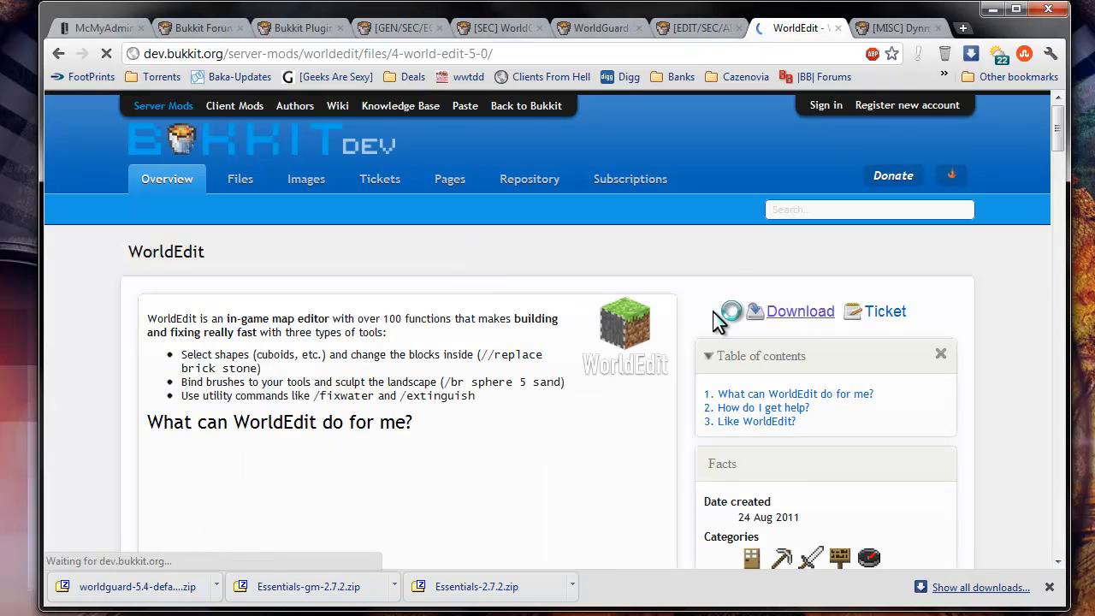
click(791, 286)
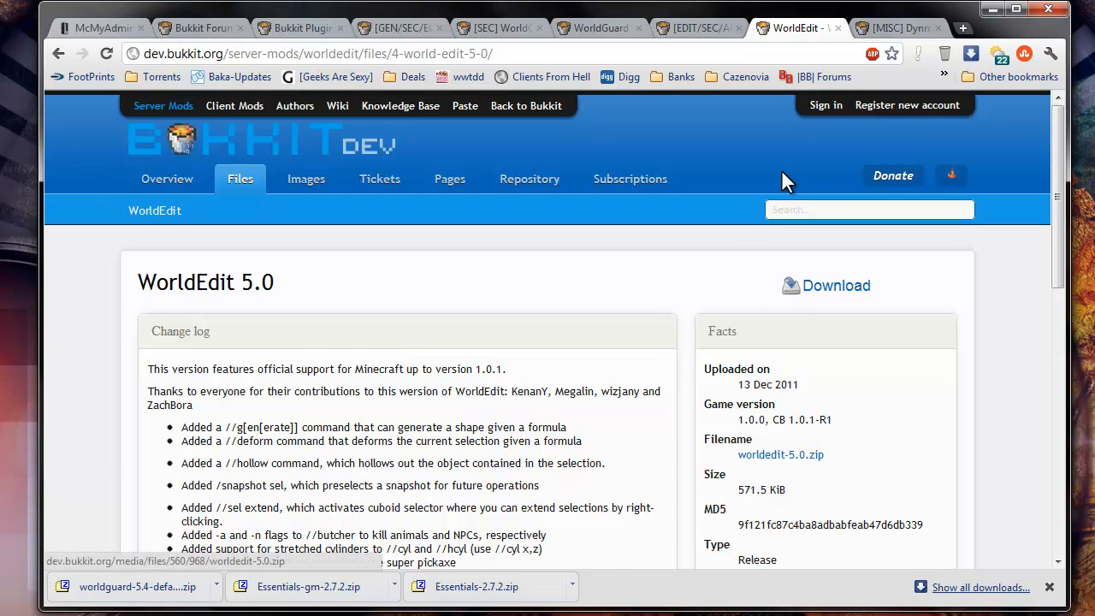
Download the latest recommended Dynmap 0.27 release from its forum thread
click(890, 27)
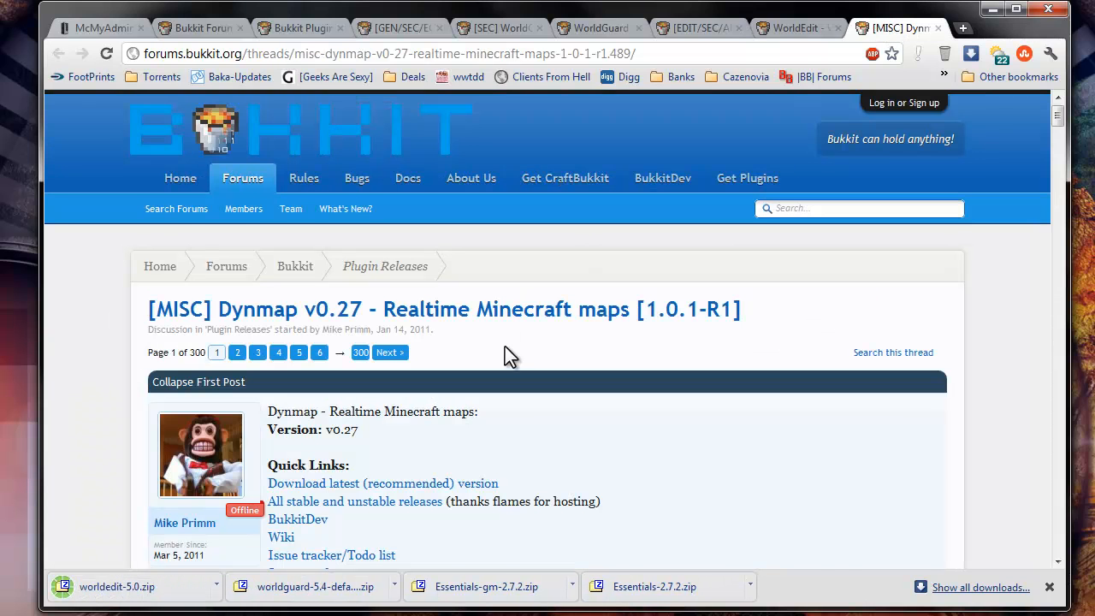
scroll(530, 347, down, 2)
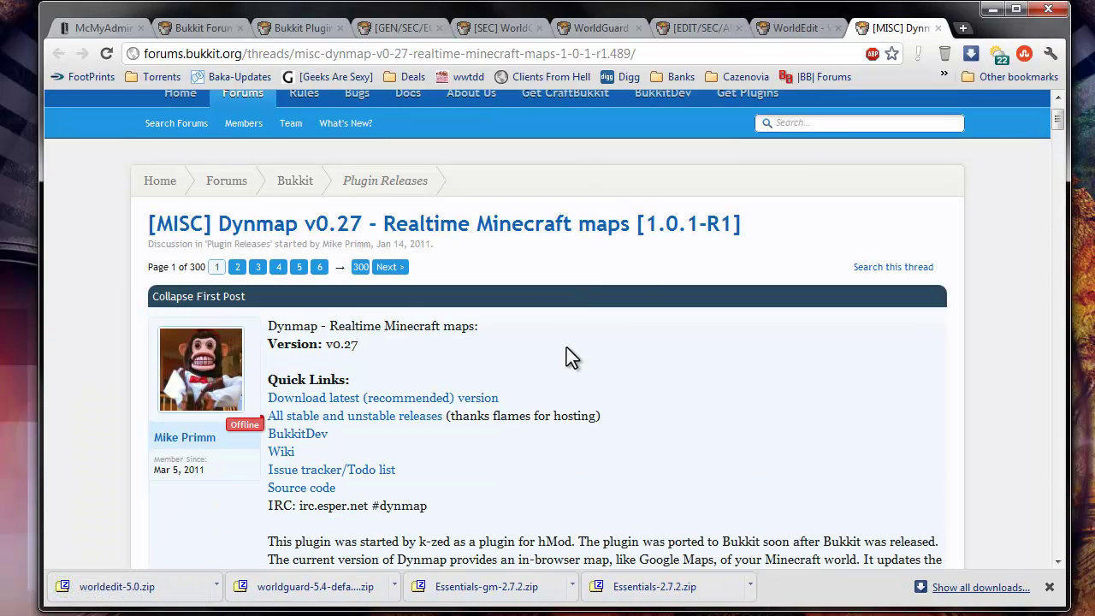
click(409, 398)
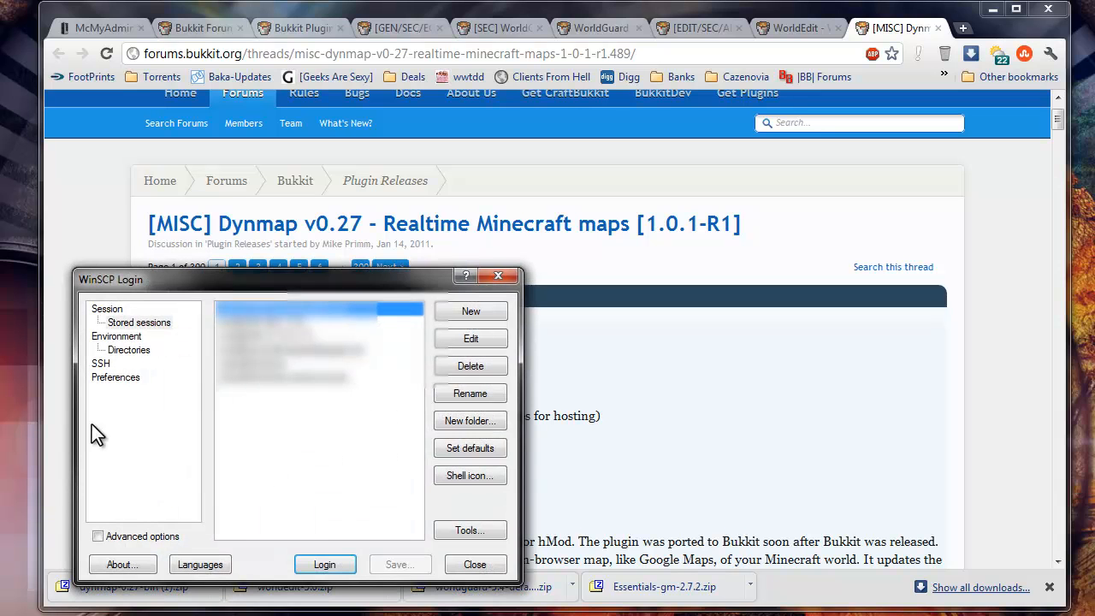
Start a new WinSCP session with host 192.168.1.137 and user name root
drag(295, 287, 368, 278)
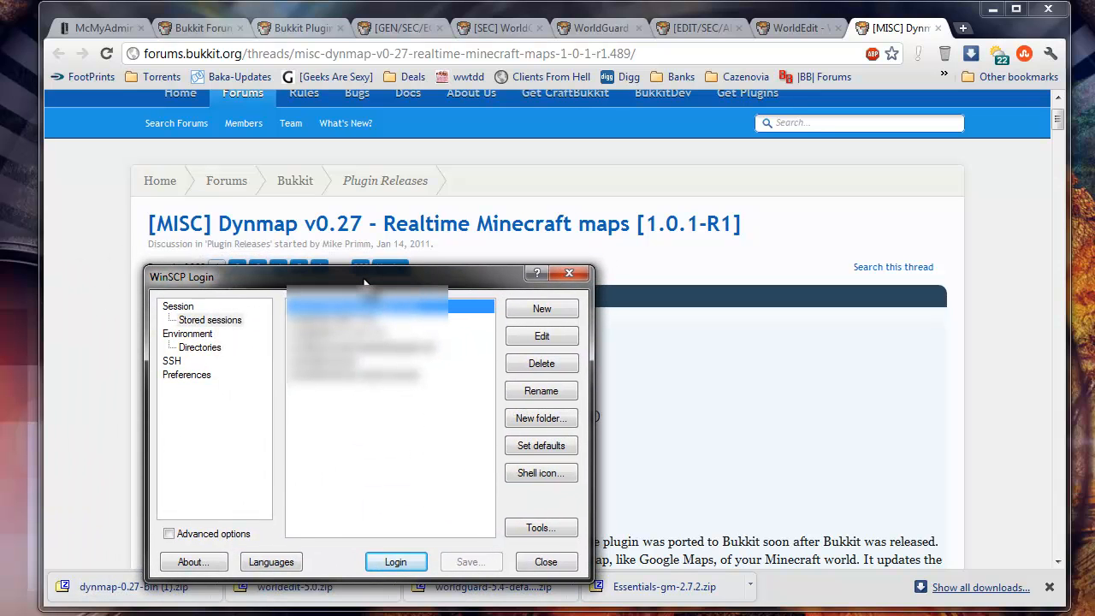
click(541, 308)
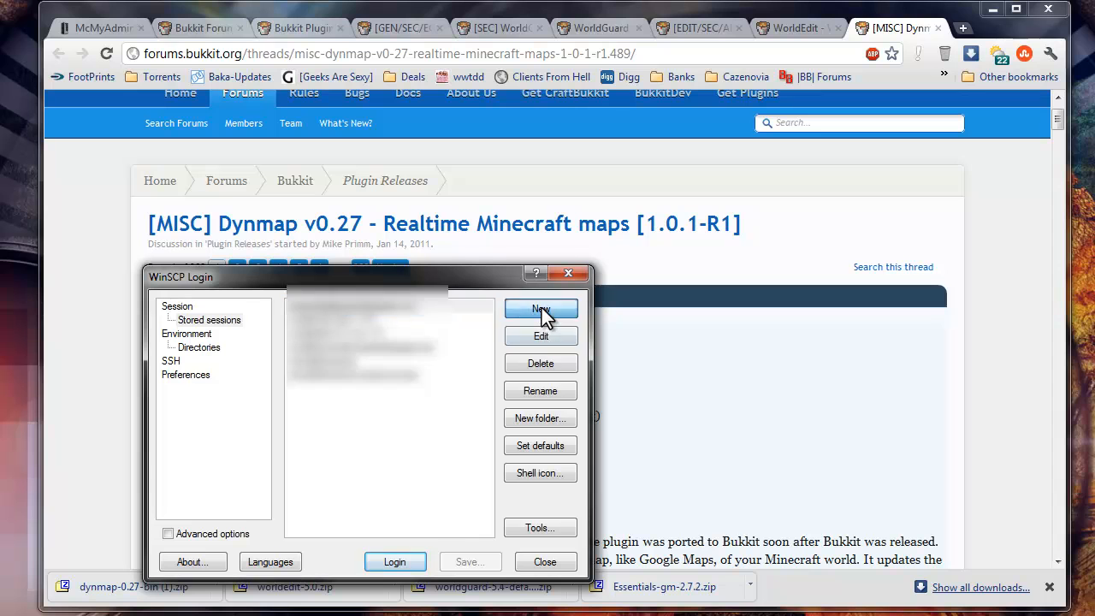
drag(352, 276, 480, 230)
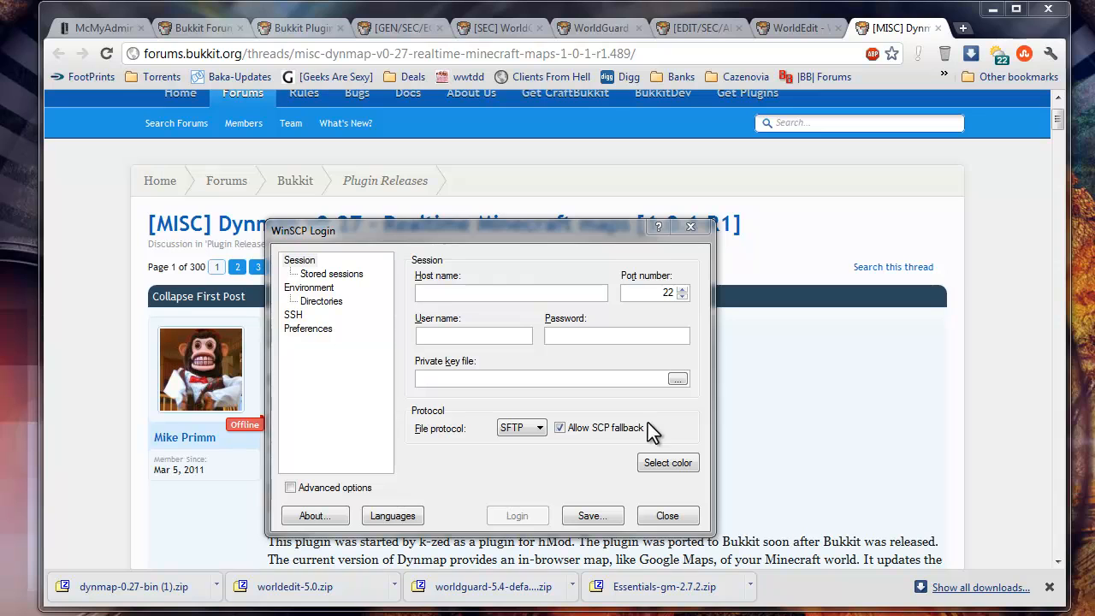
click(488, 293)
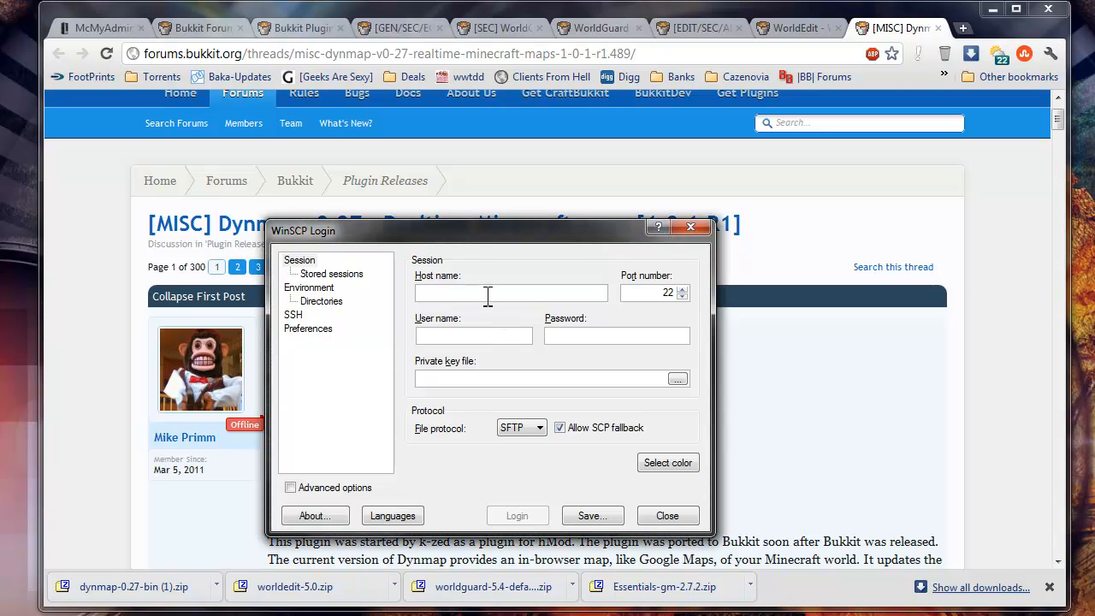
text(192)
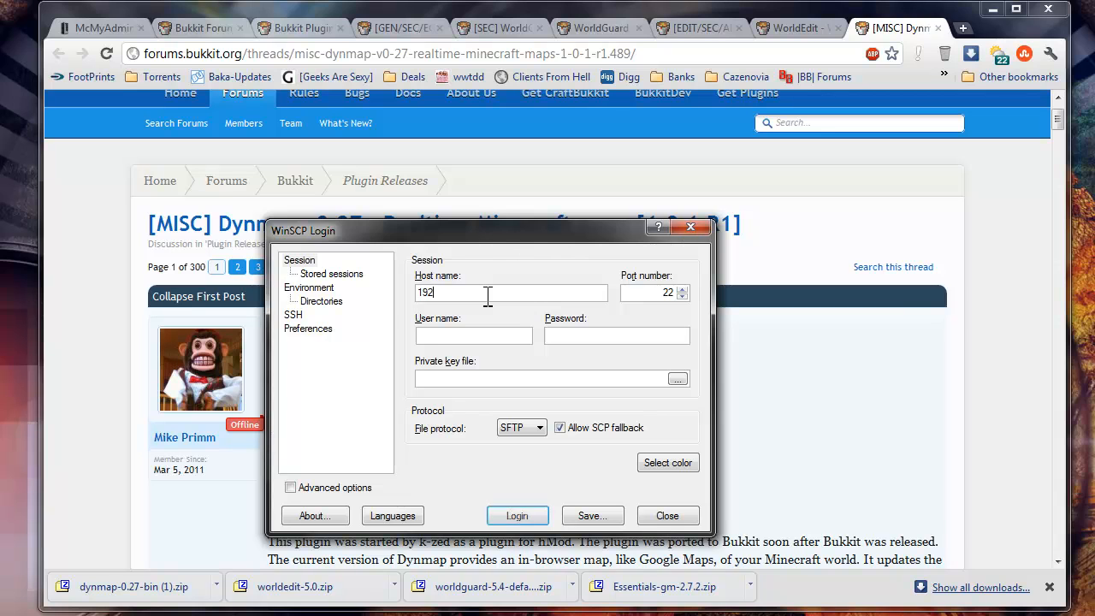
text(.168.1.)
text(137)
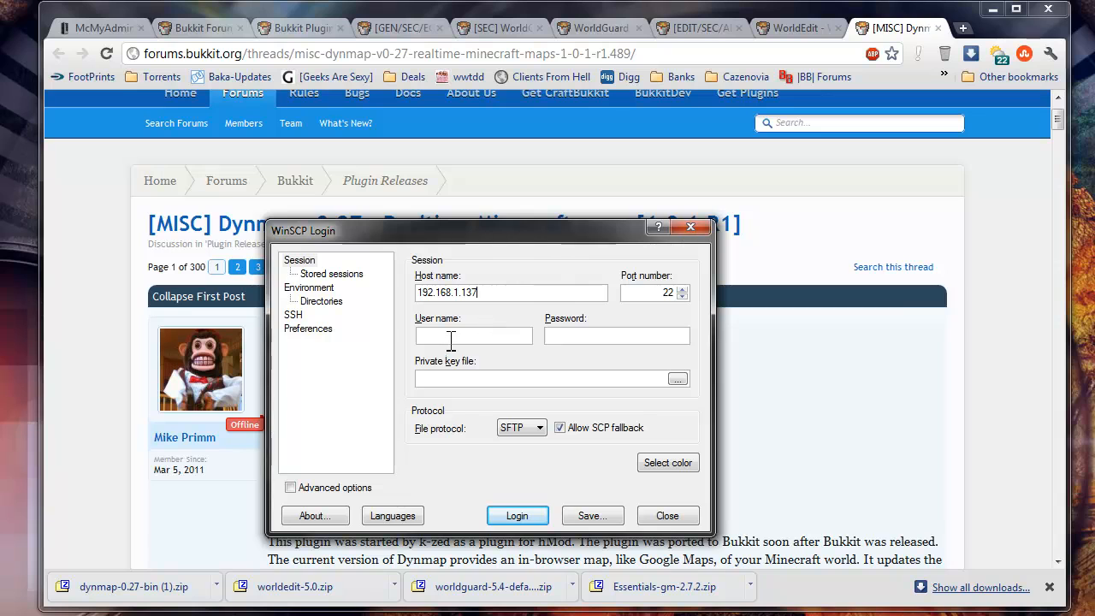
click(450, 338)
text(root)
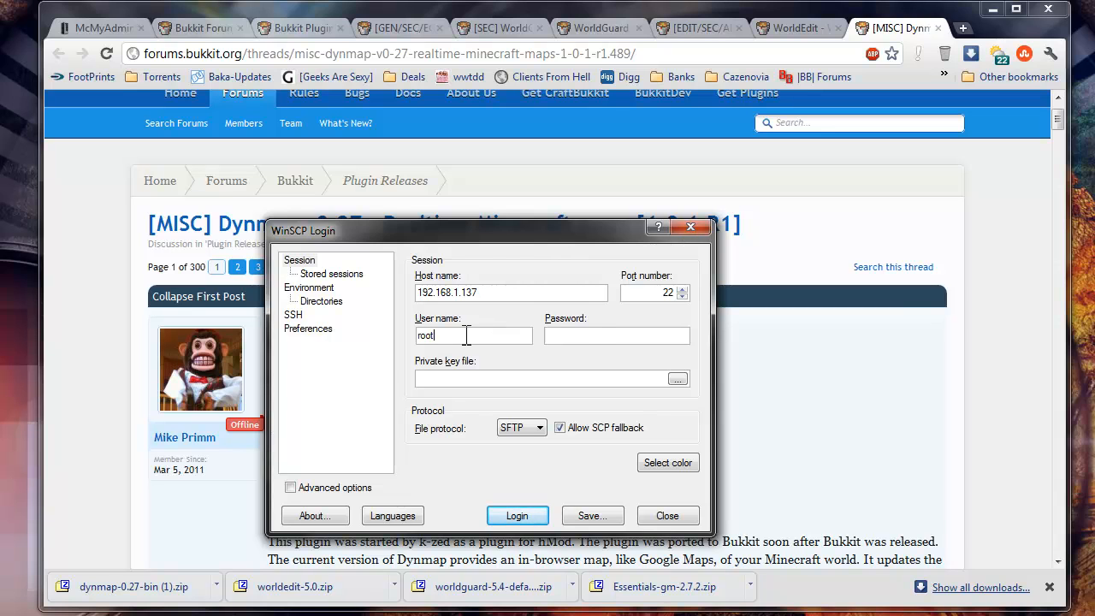
click(596, 334)
Keep SFTP as the protocol, enter the root password and begin saving the session
click(523, 427)
click(523, 432)
click(525, 437)
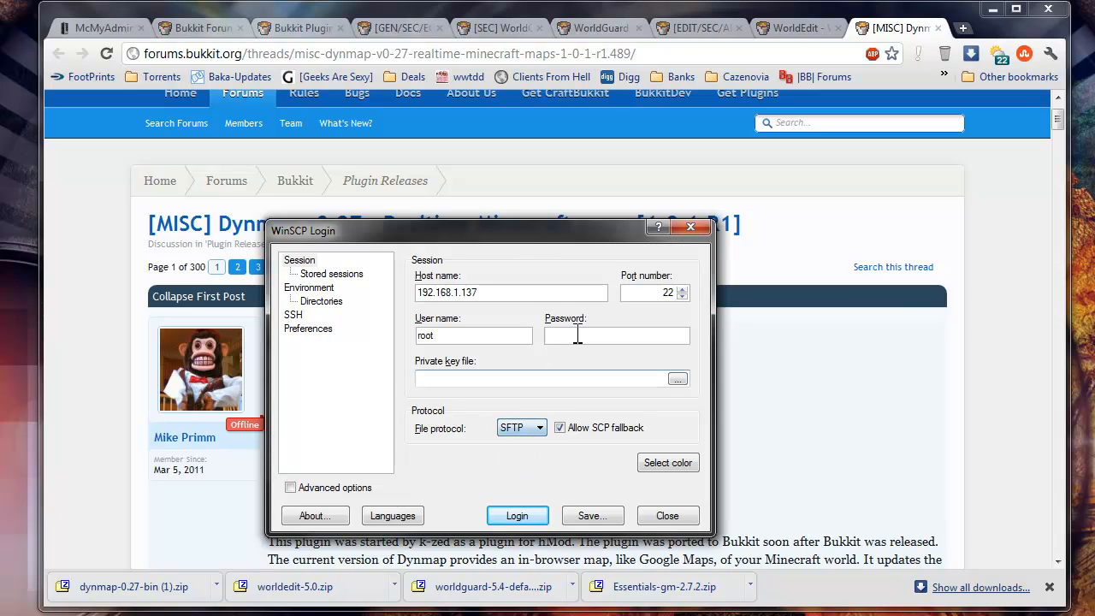
click(578, 336)
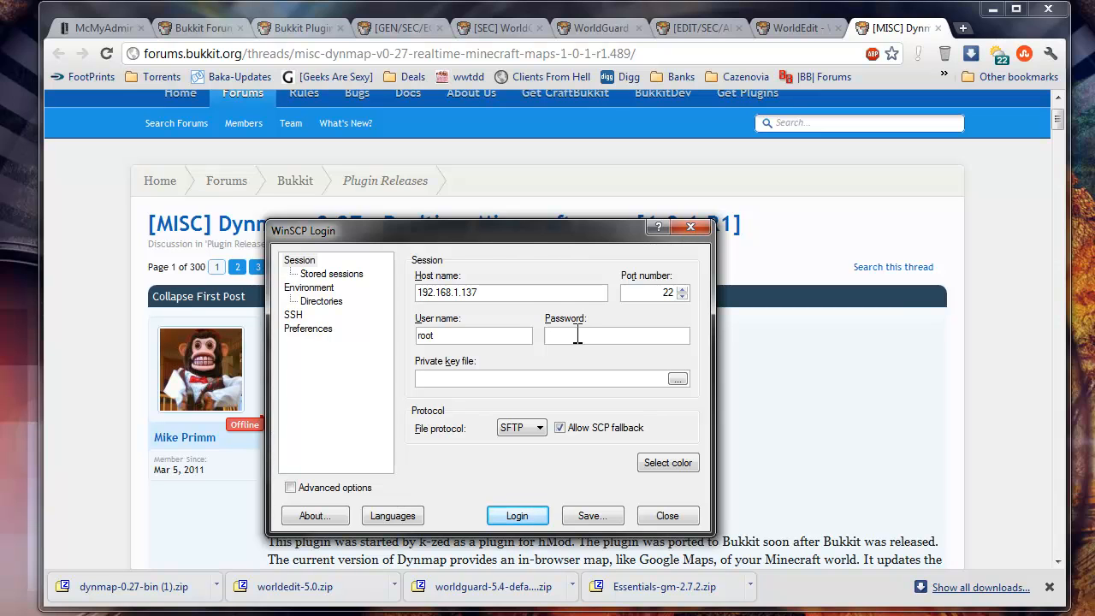
text(*********)
click(591, 516)
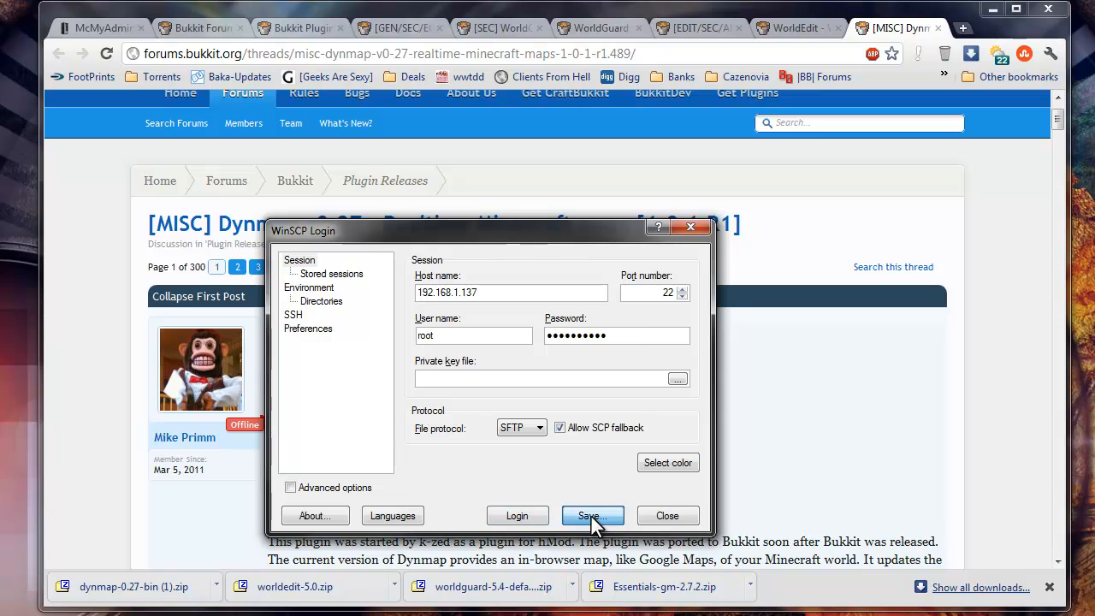
Save the WinSCP session with its password stored and start connecting to the server
click(415, 395)
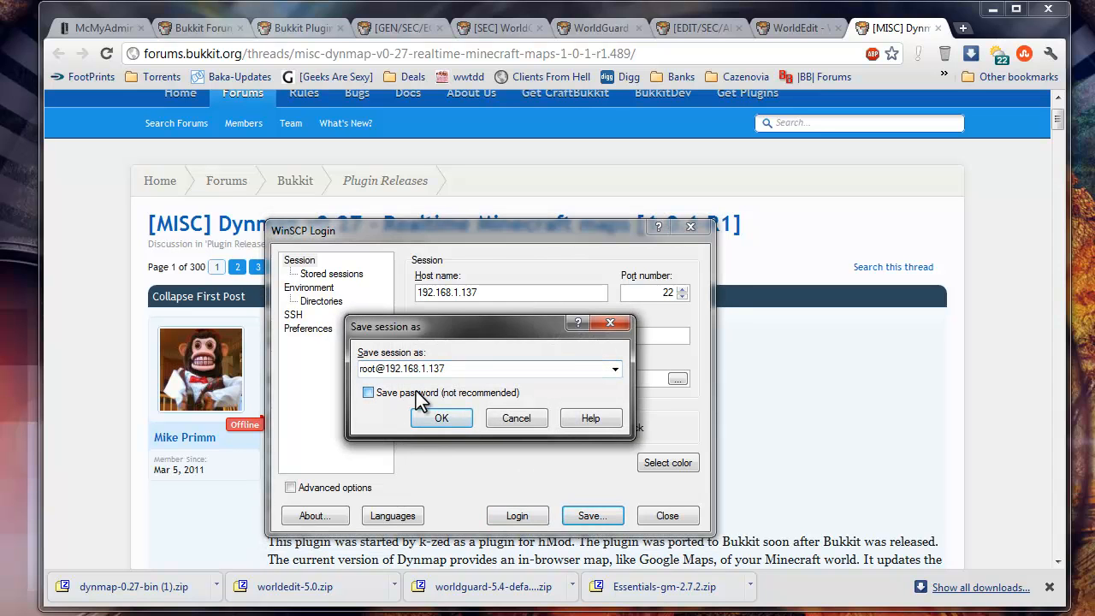
click(439, 415)
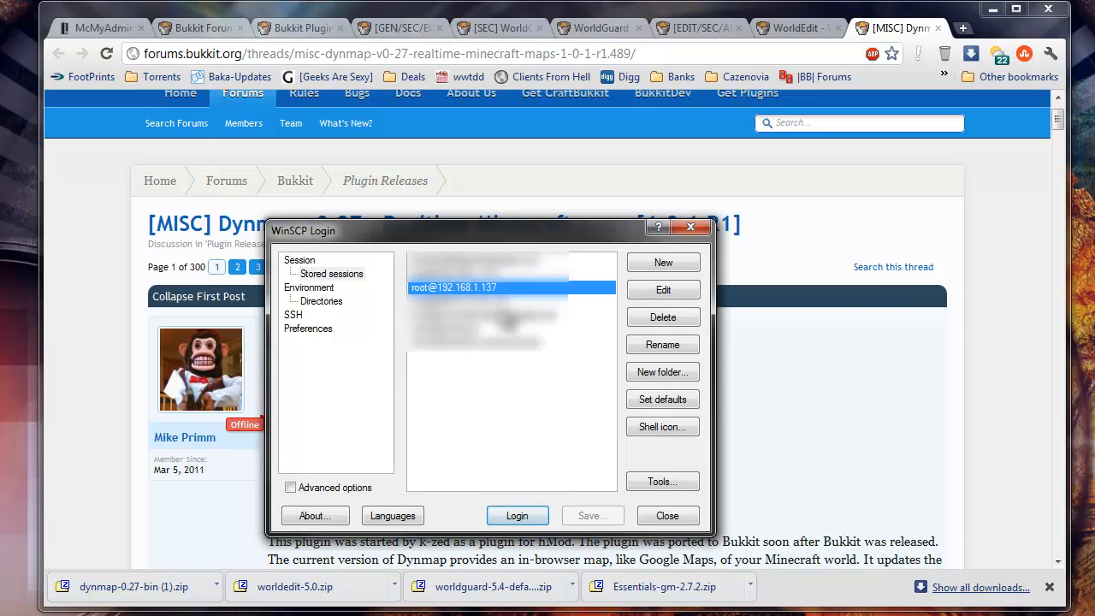
click(516, 517)
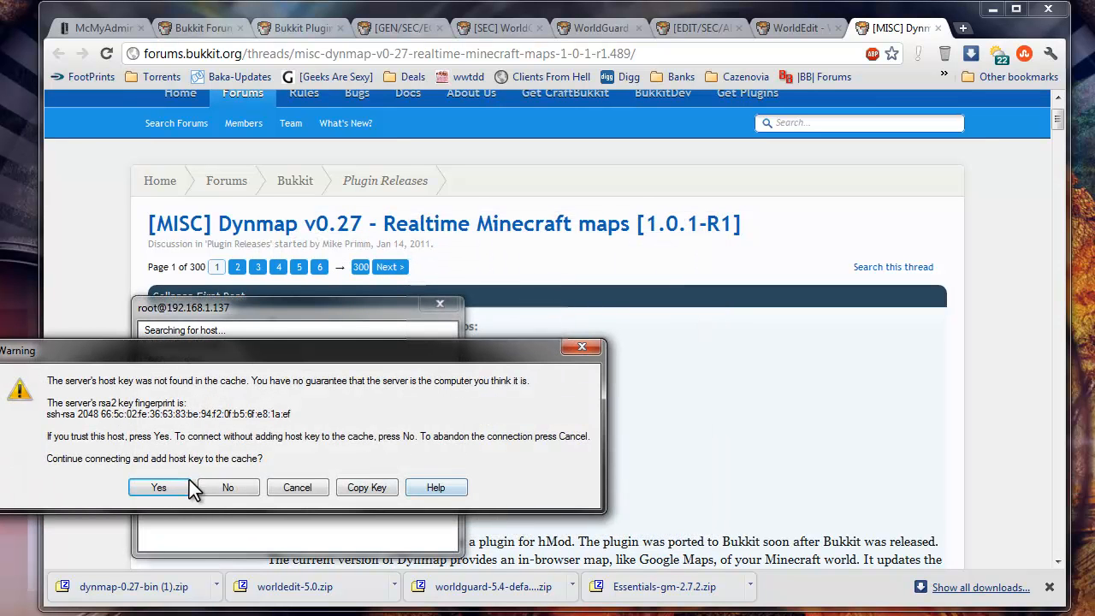
Trust the server's host key in the Warning dialog so the session opens
drag(224, 348, 369, 350)
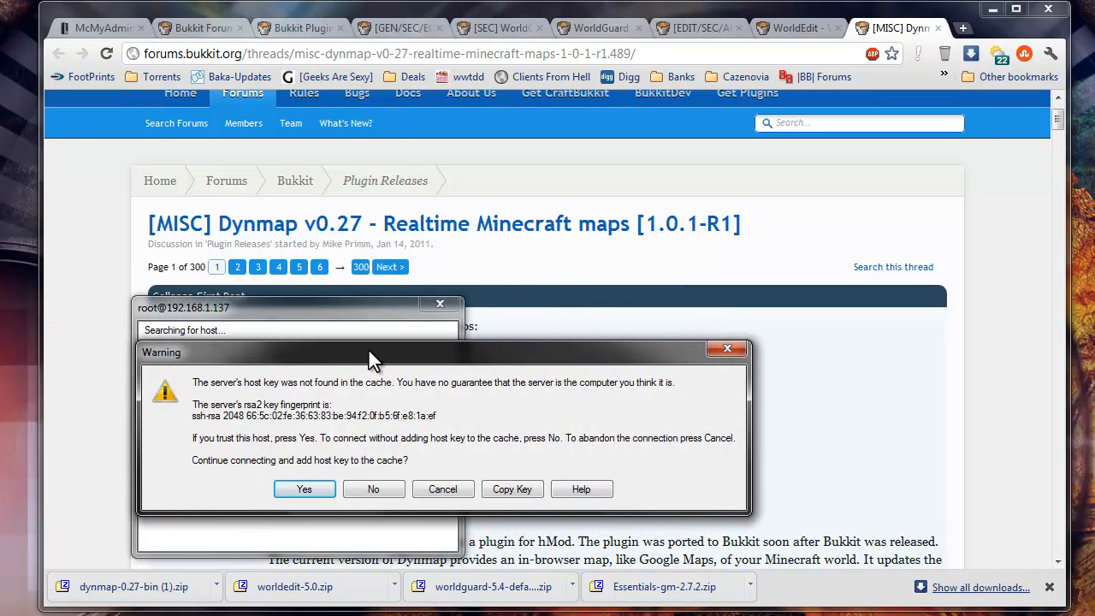
click(305, 489)
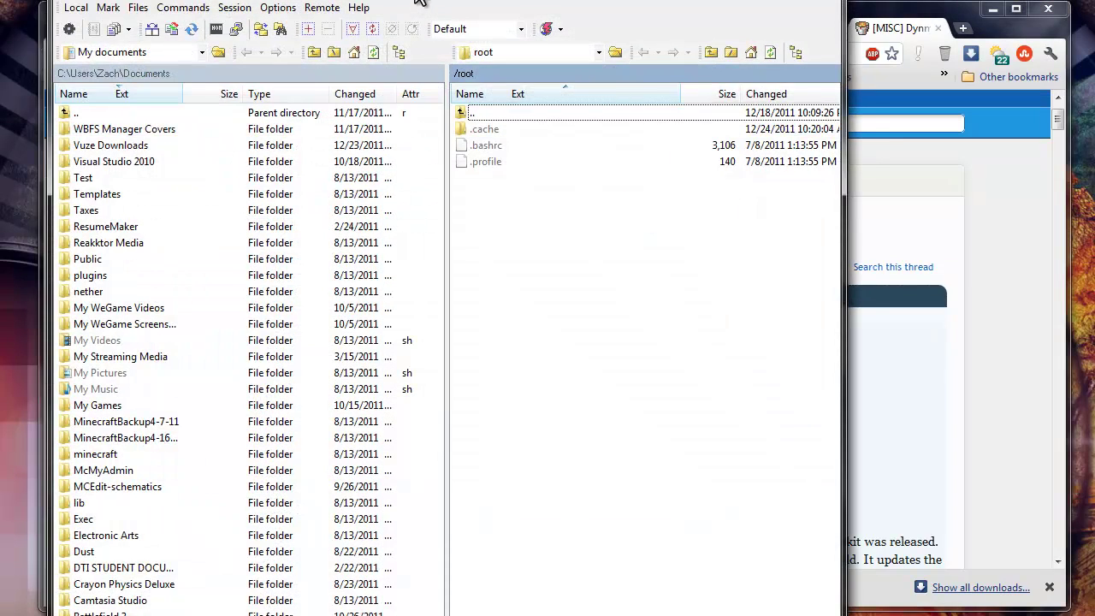
Browse up from /root to /, look inside usr, and return to the top-level directory
drag(415, 7, 438, 24)
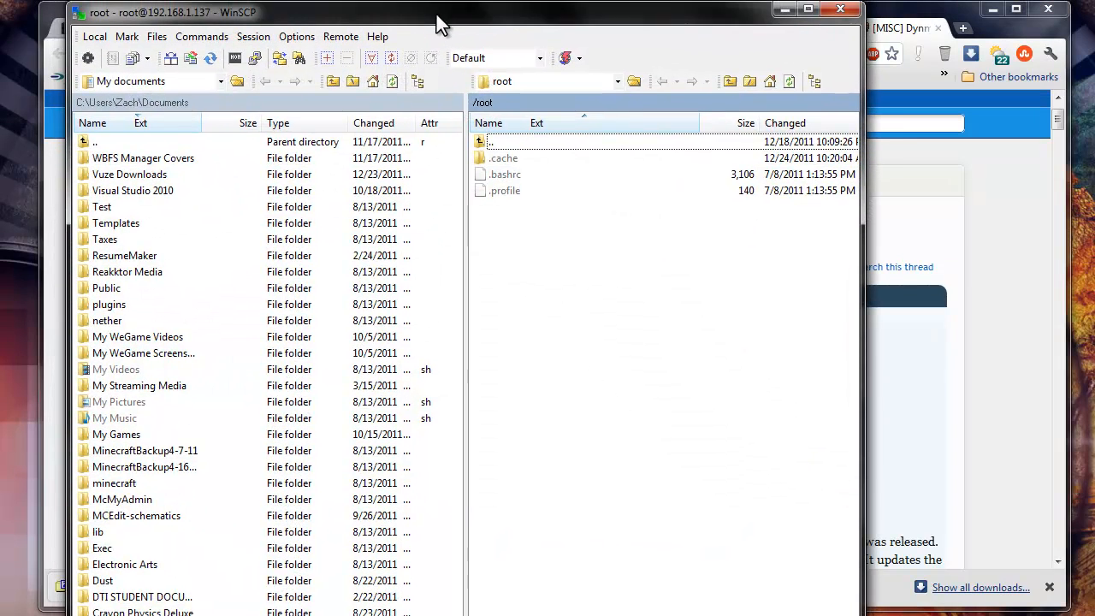
drag(504, 615, 505, 608)
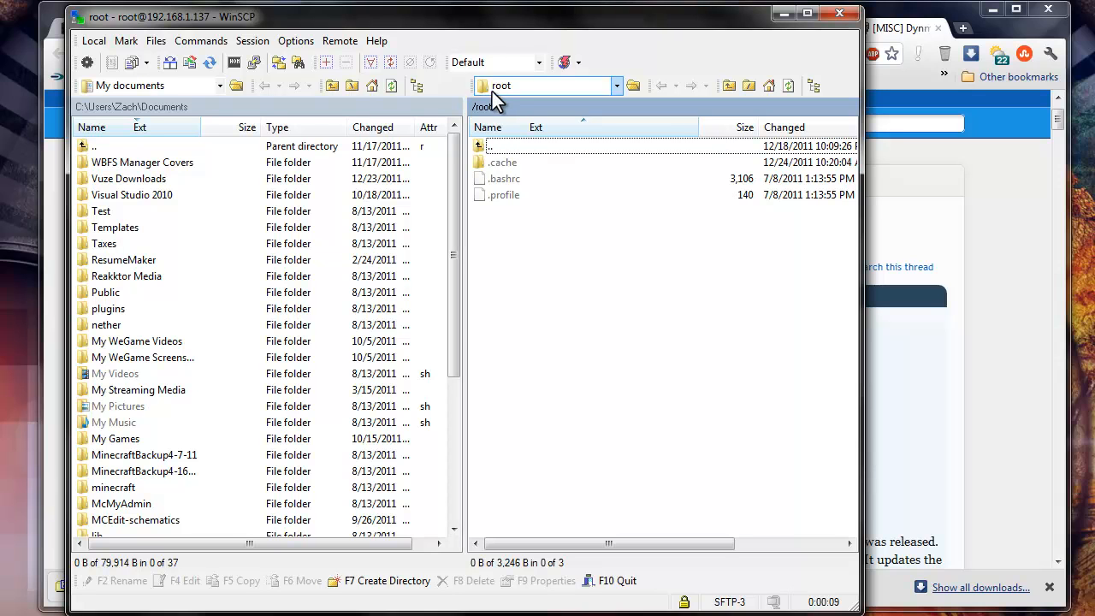
double_click(498, 145)
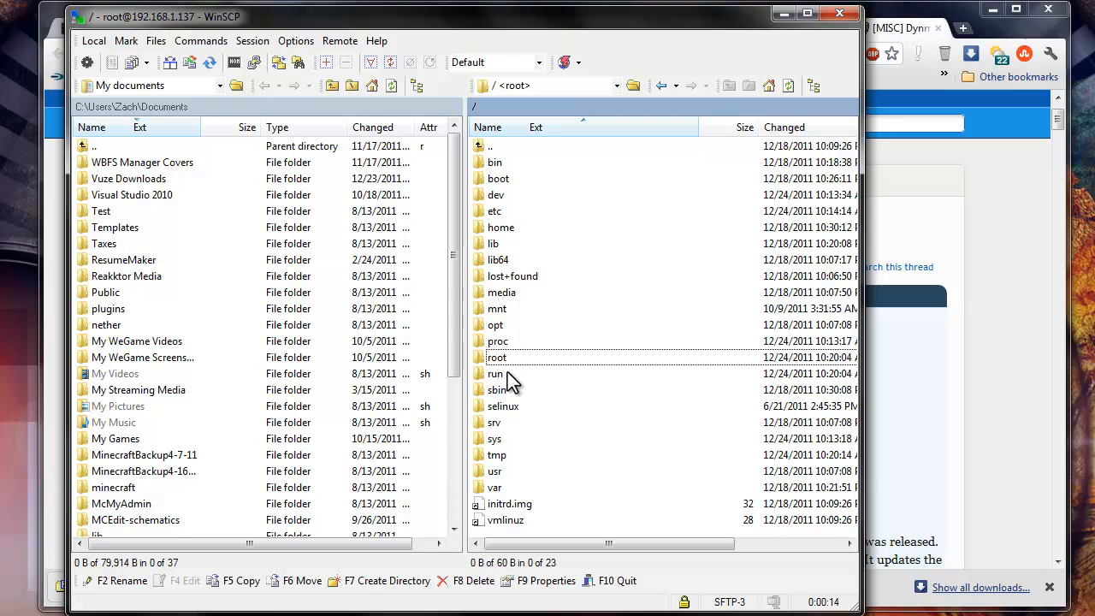
double_click(503, 471)
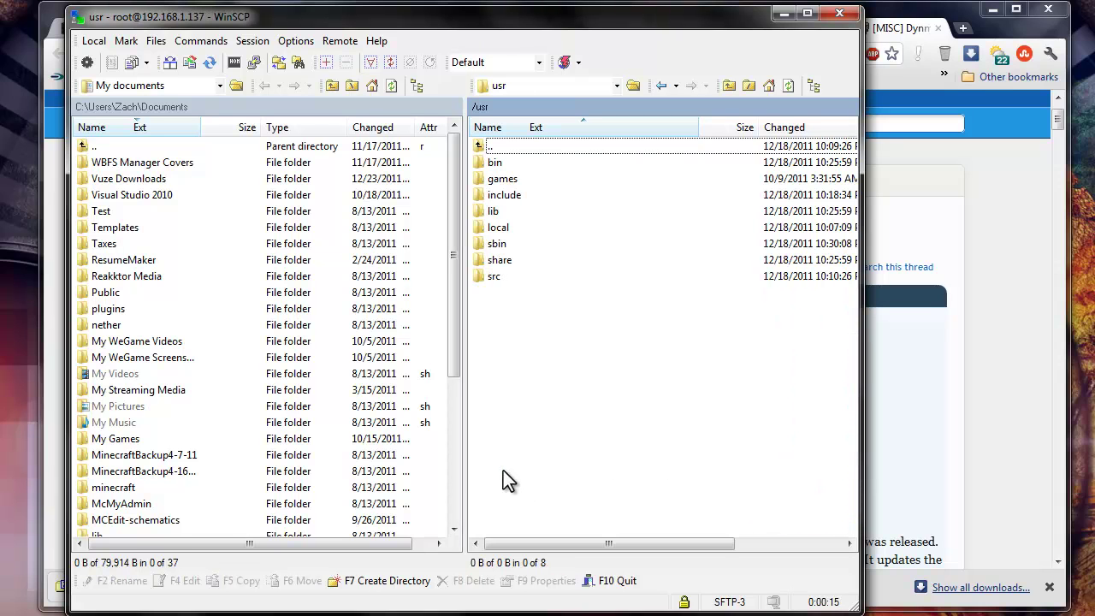
double_click(499, 147)
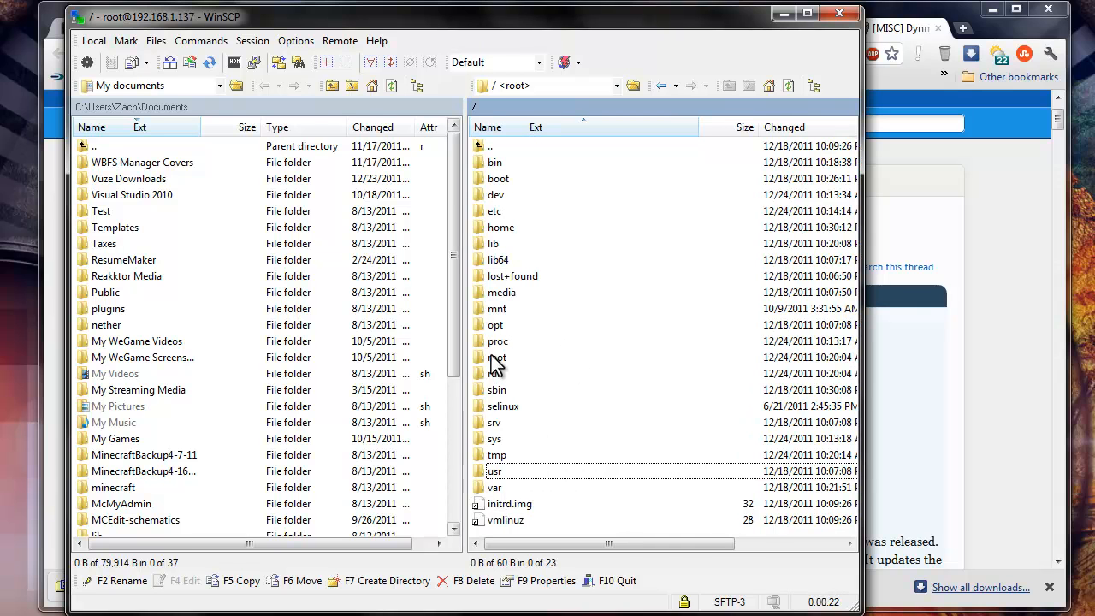
Launch PuTTY from WinSCP, trust the host key and log in as root
click(256, 68)
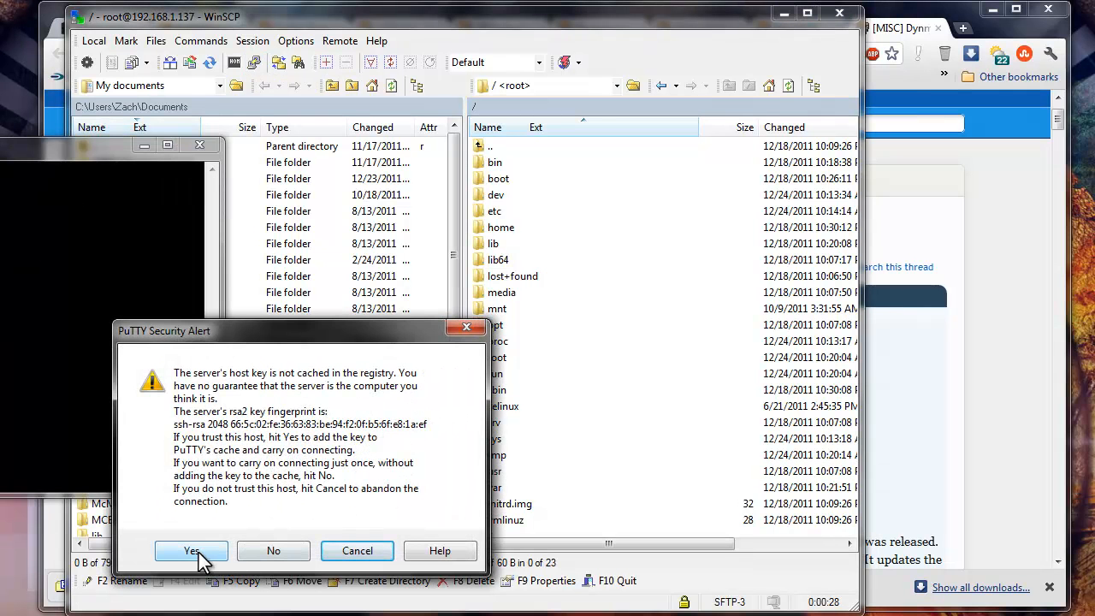
click(204, 555)
drag(103, 145, 516, 167)
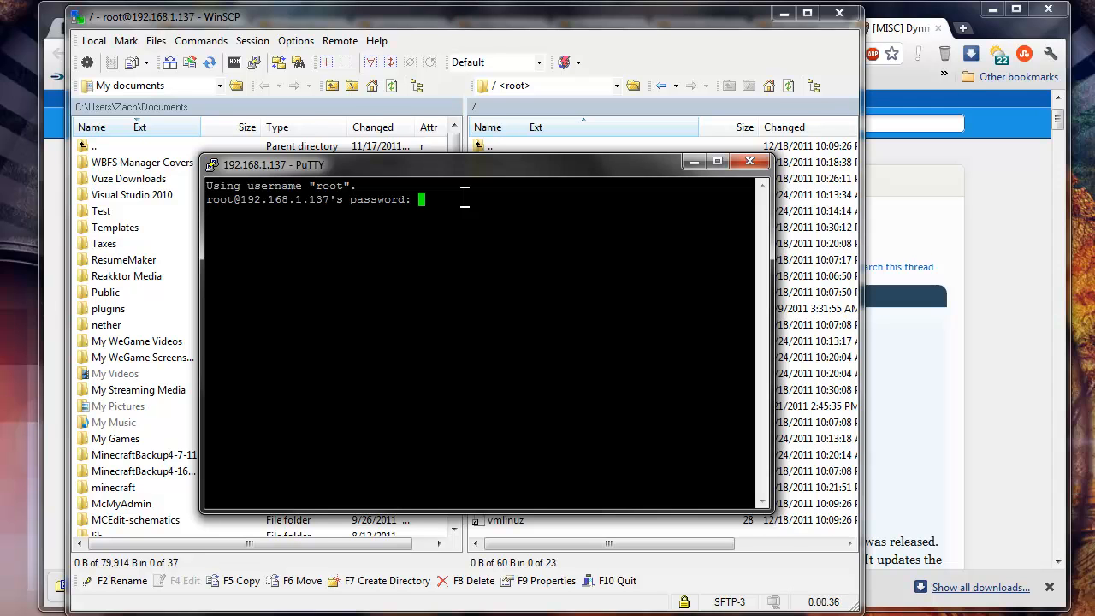
key(Return)
Reposition the terminal window so the file manager remains visible behind it
mouse_move(490, 166)
mouse_down()
mouse_move(462, 414)
mouse_move(448, 396)
mouse_up()
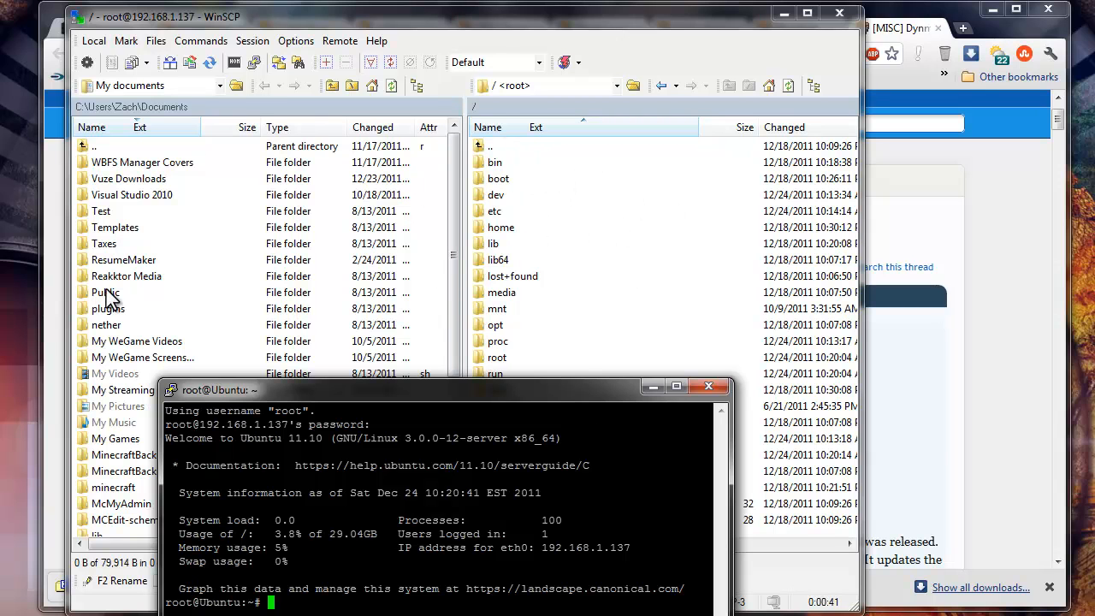
drag(452, 393, 472, 180)
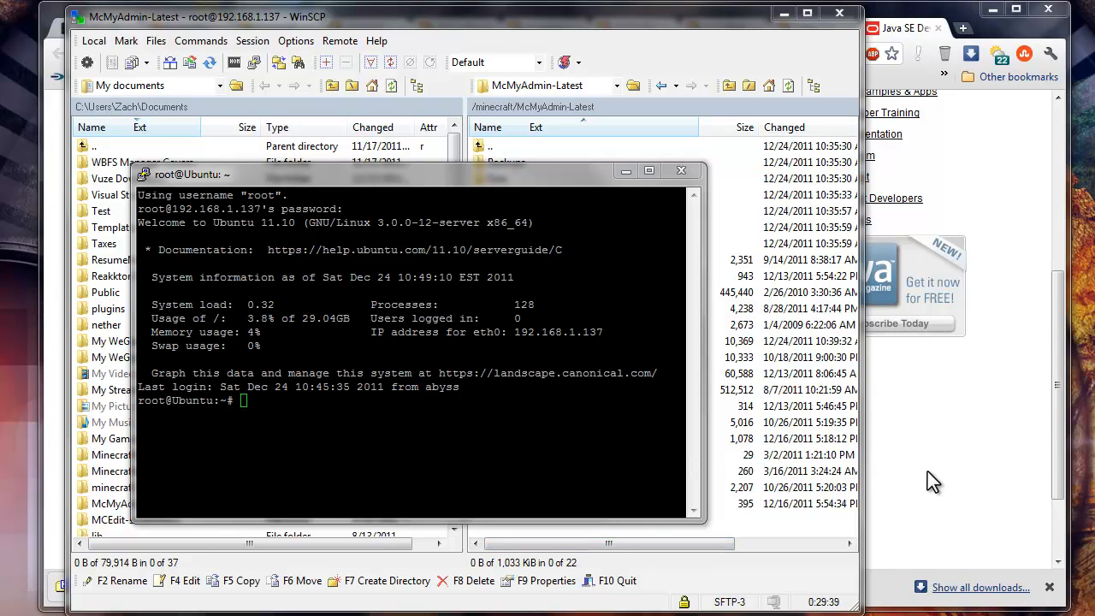
Copy the jdk-7-linux-x64.tar.gz link address from the Oracle page and return to the terminal
click(900, 32)
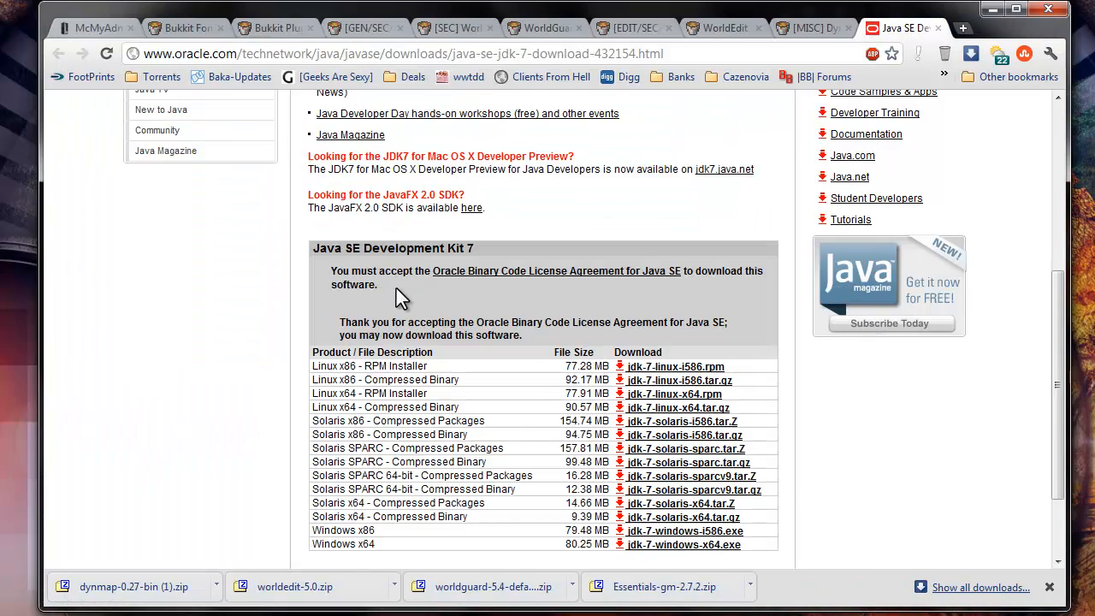
scroll(454, 343, up, 2)
scroll(454, 343, down, 1)
scroll(455, 343, up, 2)
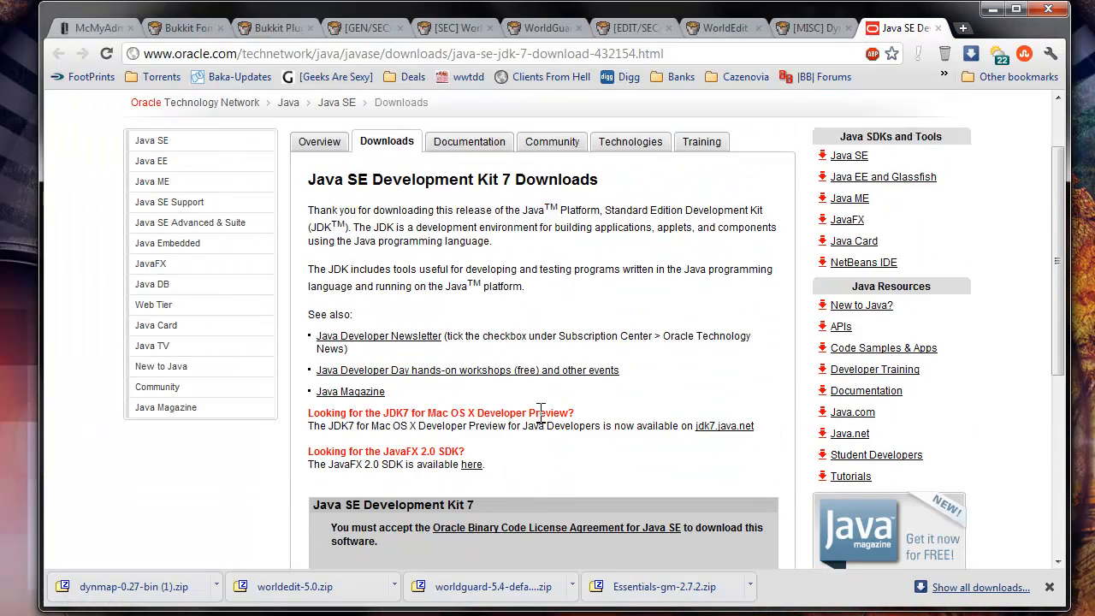
scroll(454, 343, down, 3)
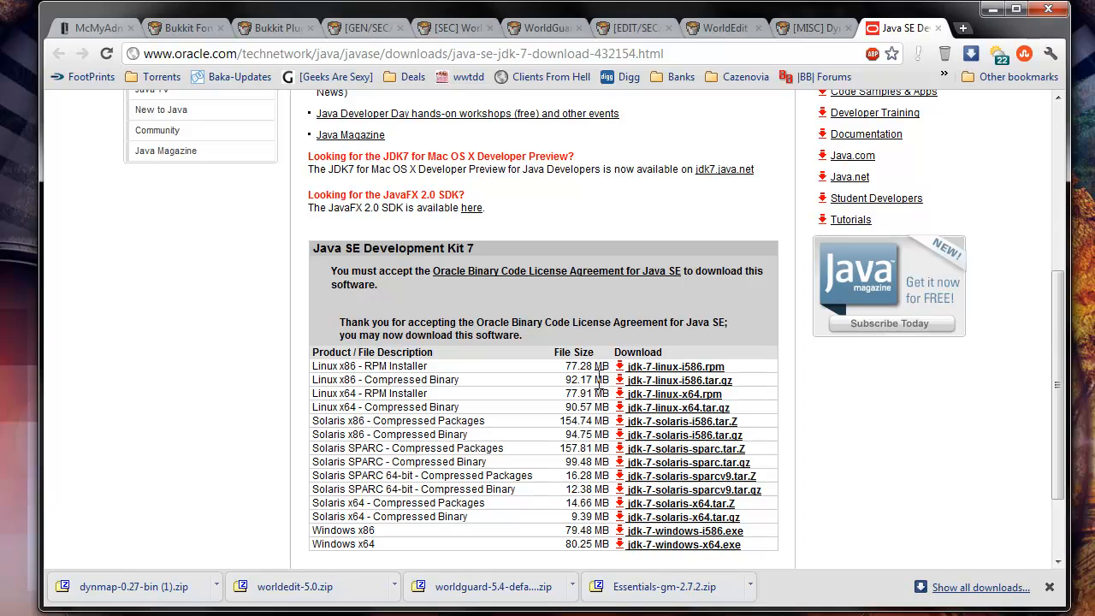
mouse_move(365, 380)
mouse_down()
mouse_move(458, 380)
mouse_move(365, 408)
mouse_up()
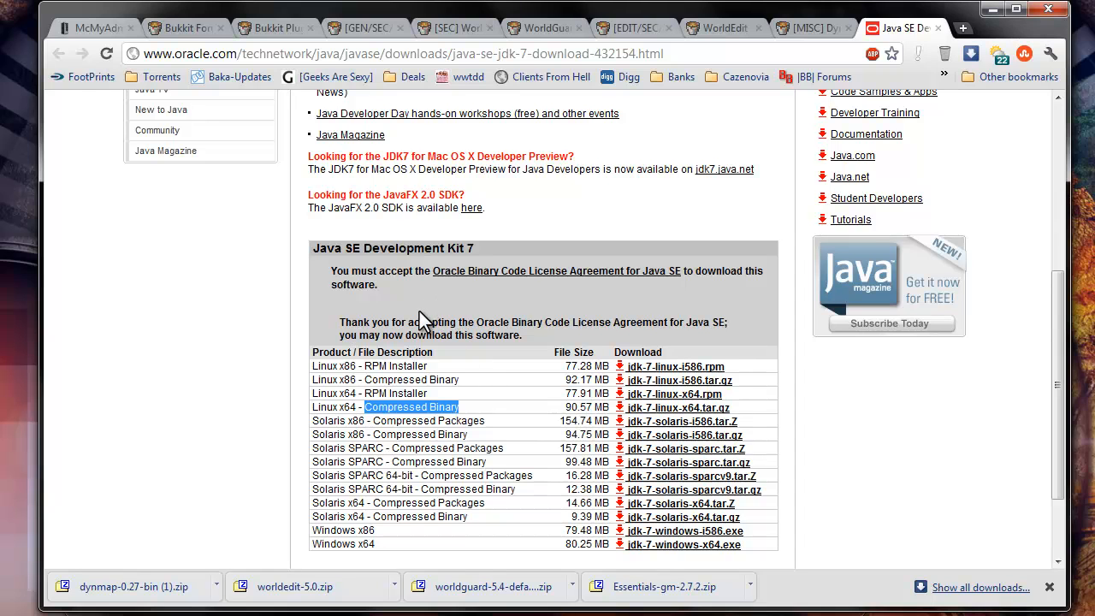
right_click(638, 411)
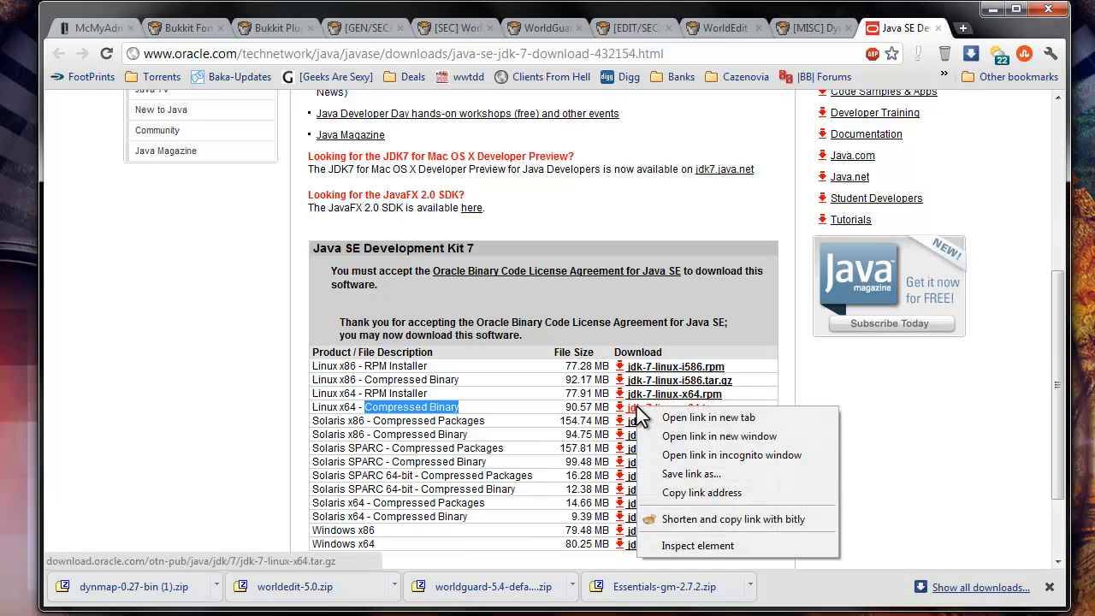
click(664, 492)
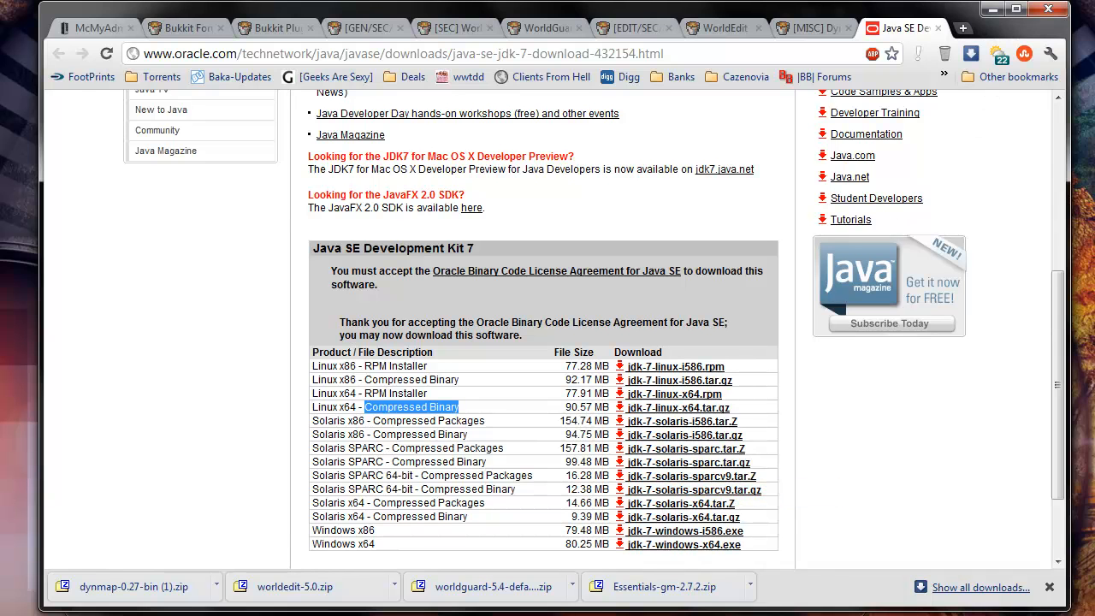
key(alt+Tab)
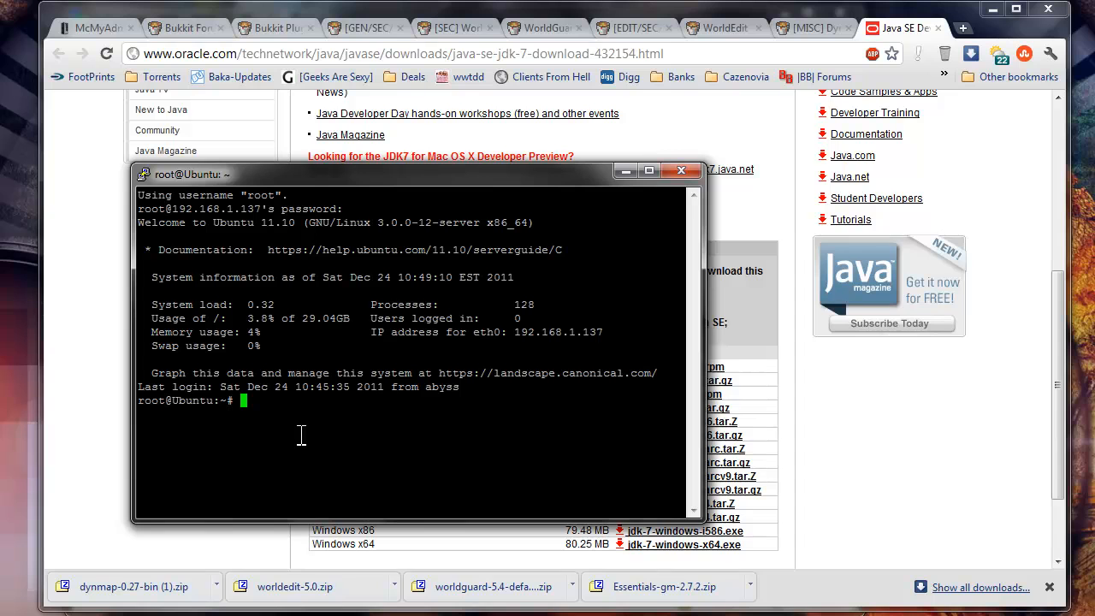
text(wget)
Download the JDK 7 Linux x64 archive onto the server with wget and the pasted link
right_click(349, 415)
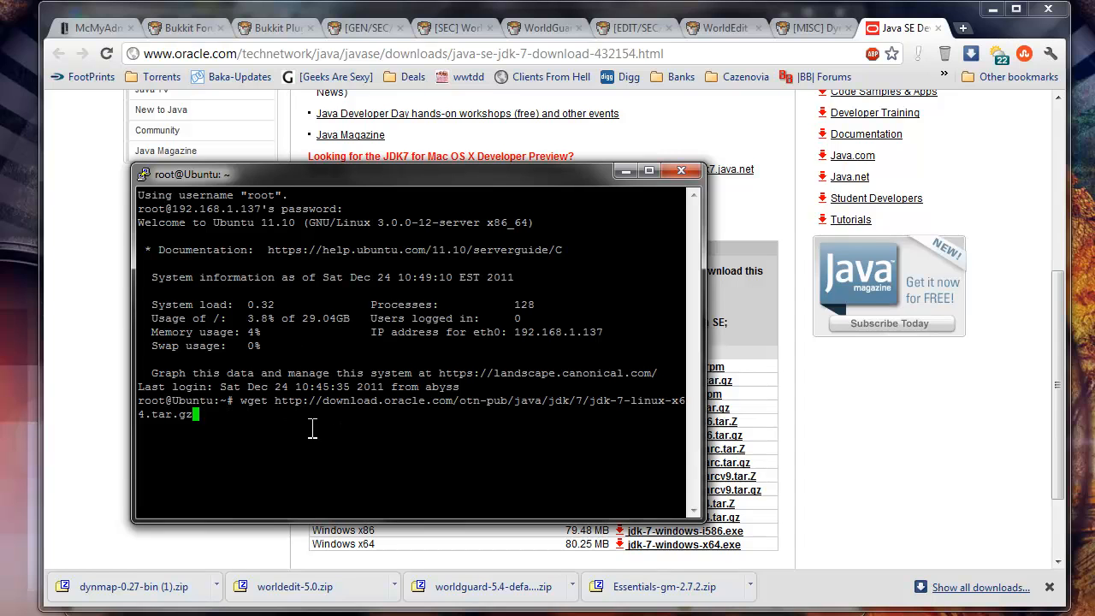
key(Return)
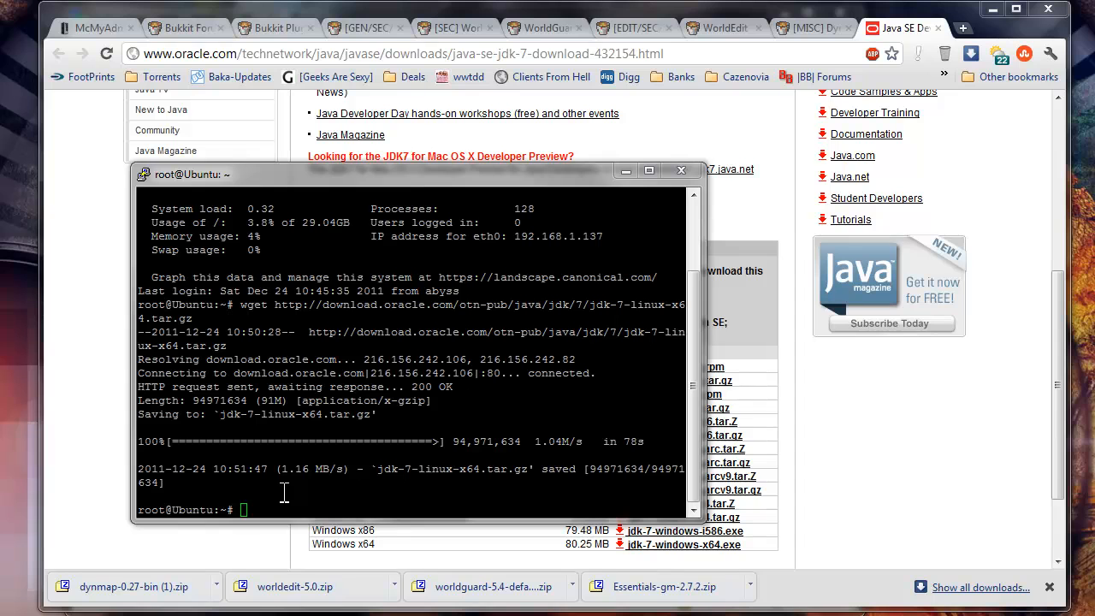
click(333, 493)
text(tar )
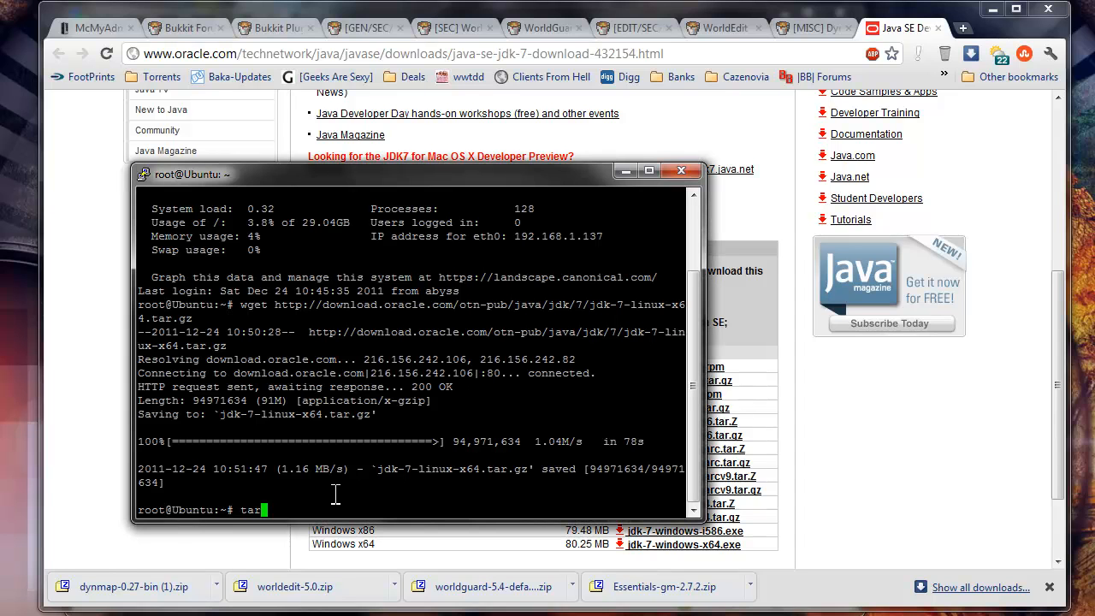
text(-)
text(xvf )
text(j)
text(dk)
Extract jdk-7-linux-x64.tar.gz with tar -xvf and list the folder showing jdk1.7.0
key(Tab)
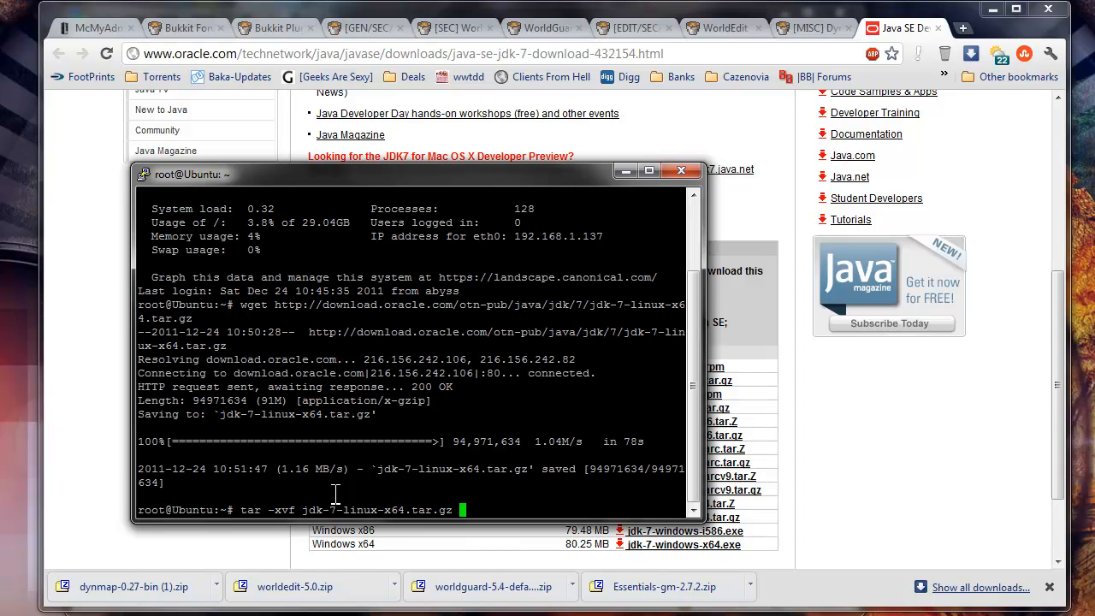
key(Return)
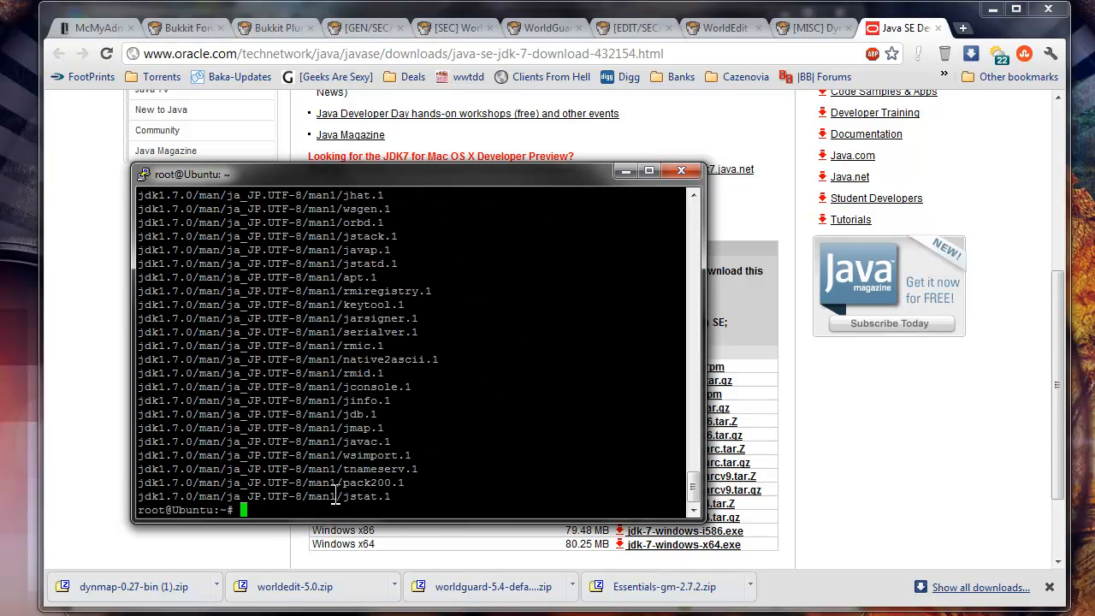
text(l)
text(s)
key(Return)
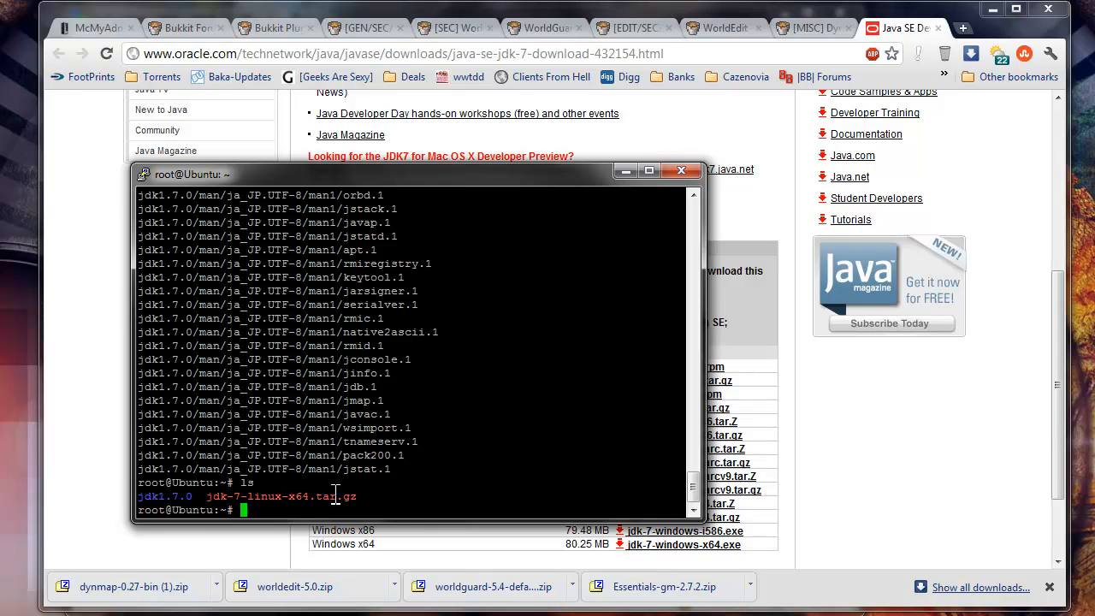
text(mk)
text(dir)
text( /usr)
text(/lib/)
text(jv)
text(m/)
Create /usr/lib/jvm, move jdk1.7.0 into it, and list the home folder to confirm
key(Return)
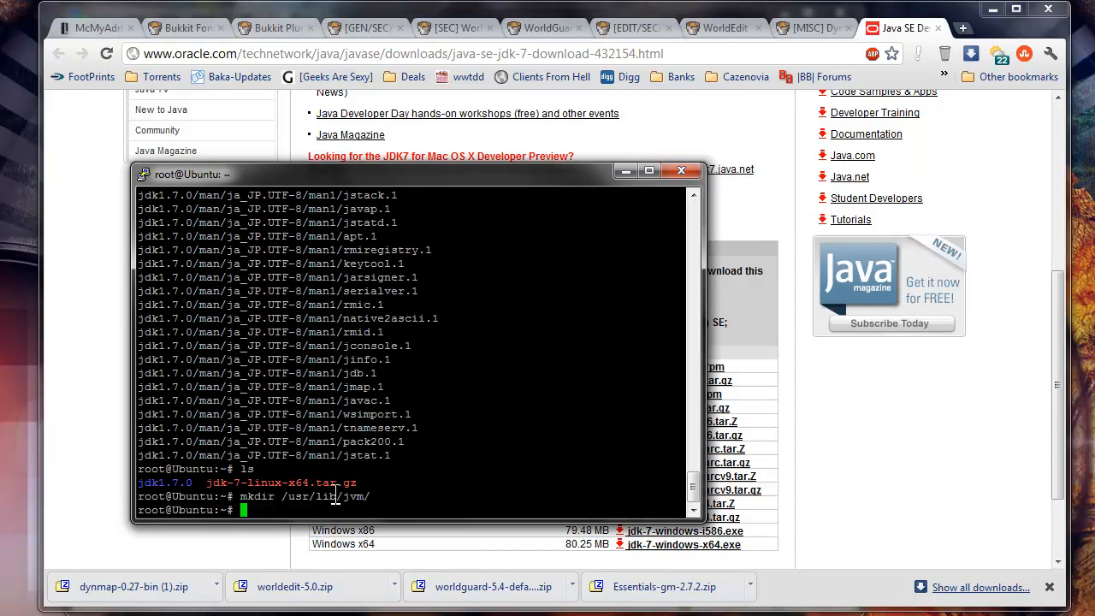
text(mv )
text(.)
text(/)
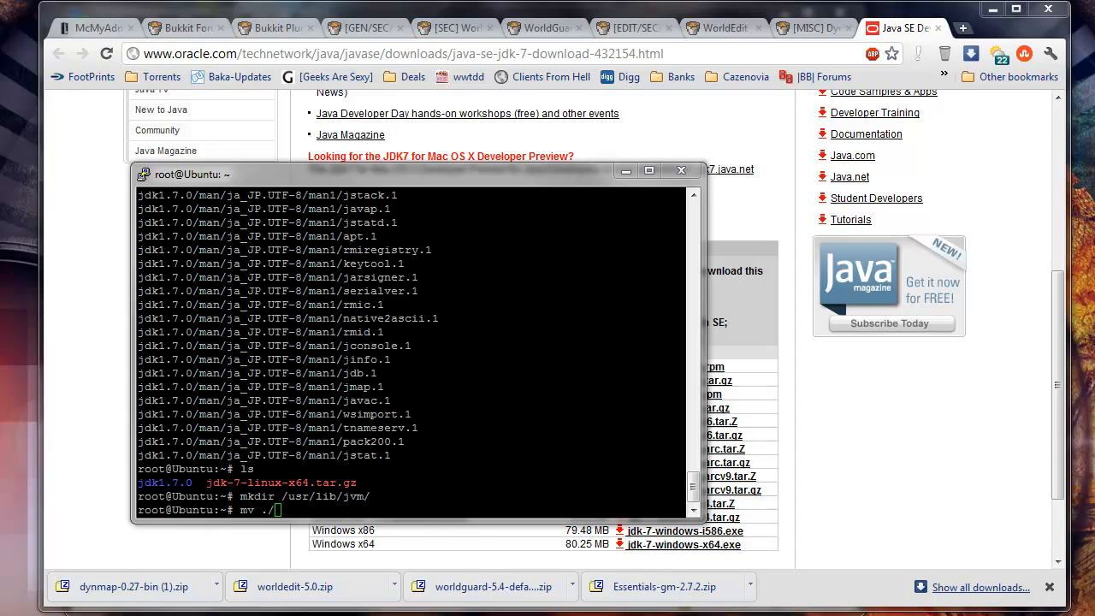
click(334, 511)
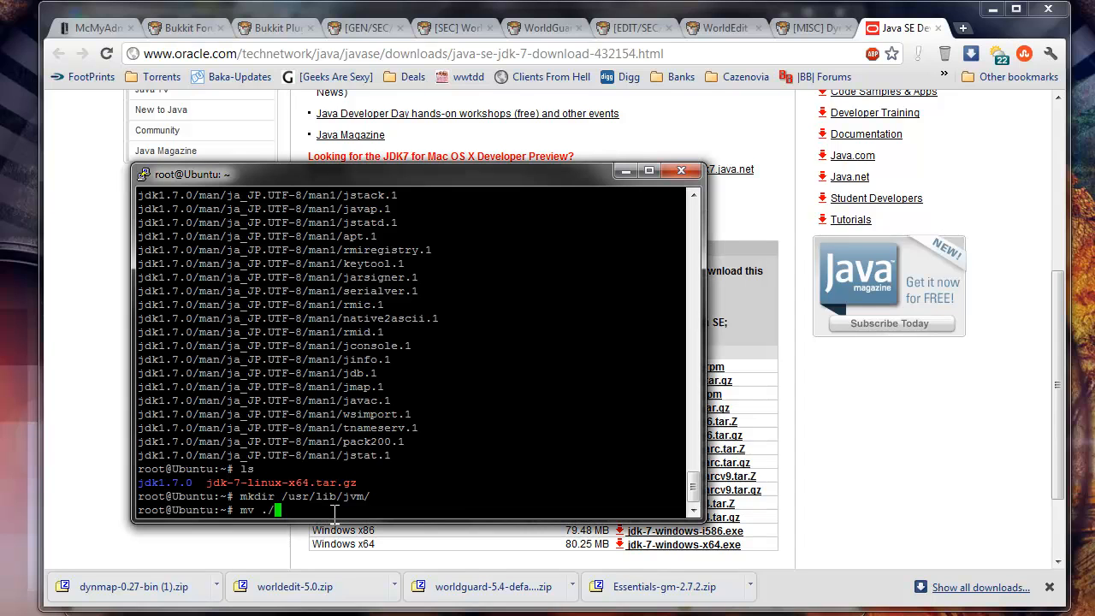
right_click(335, 511)
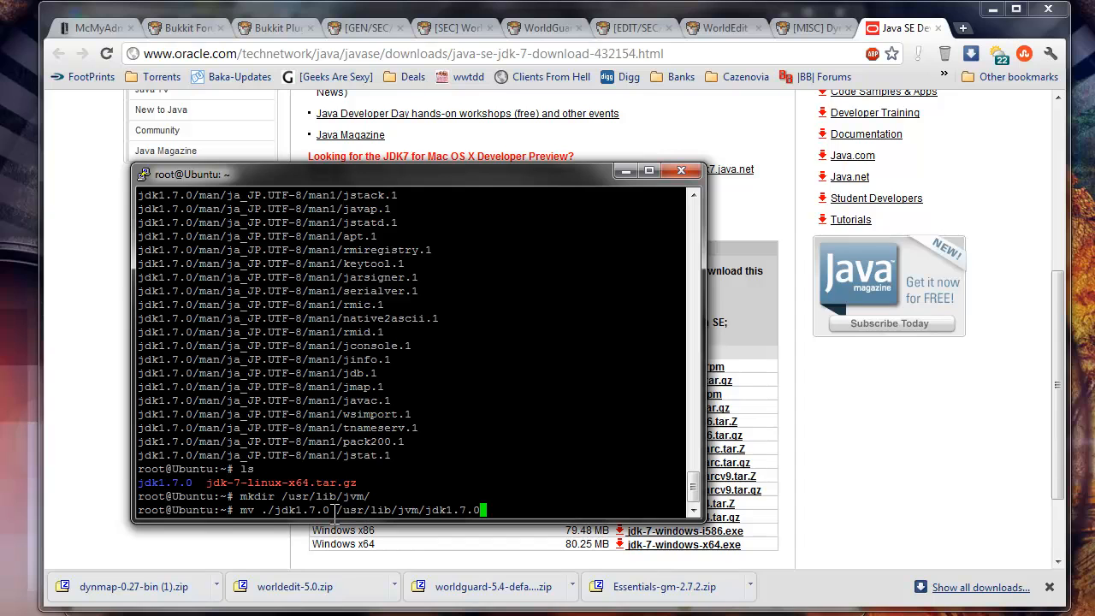
key(Return)
text(ls)
key(Return)
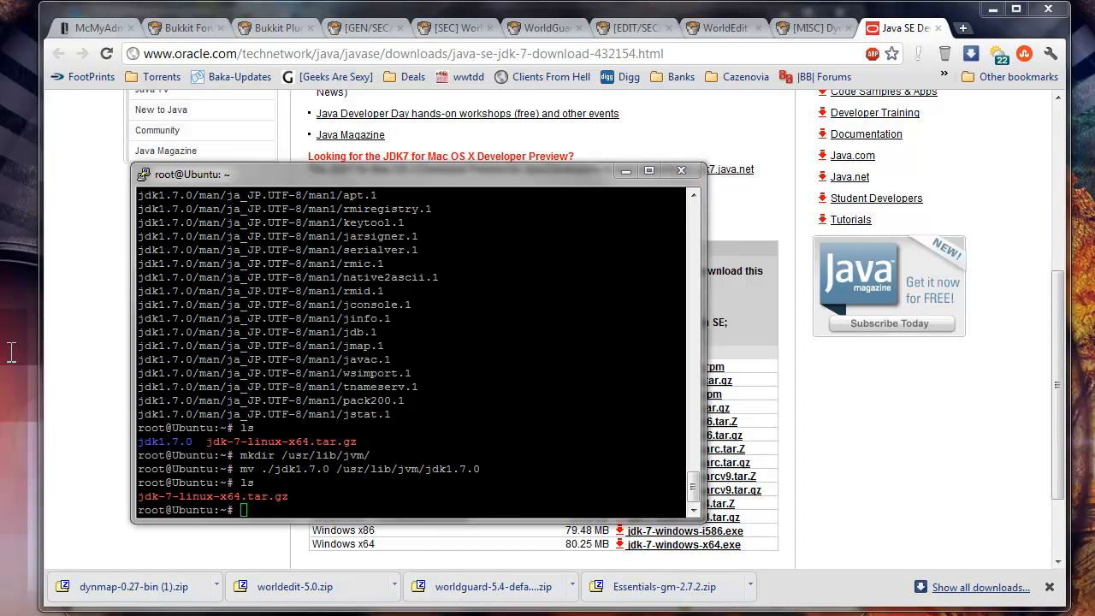
Run update-alternatives --install for java, javac and javaws from /usr/lib/jvm/jdk1.7.0
click(330, 490)
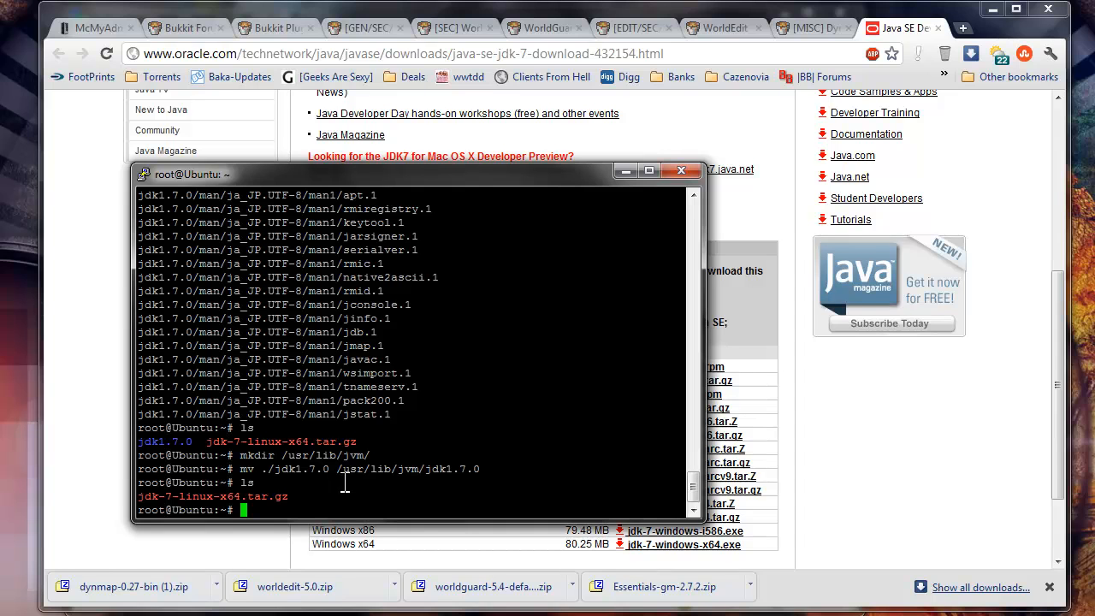
right_click(364, 496)
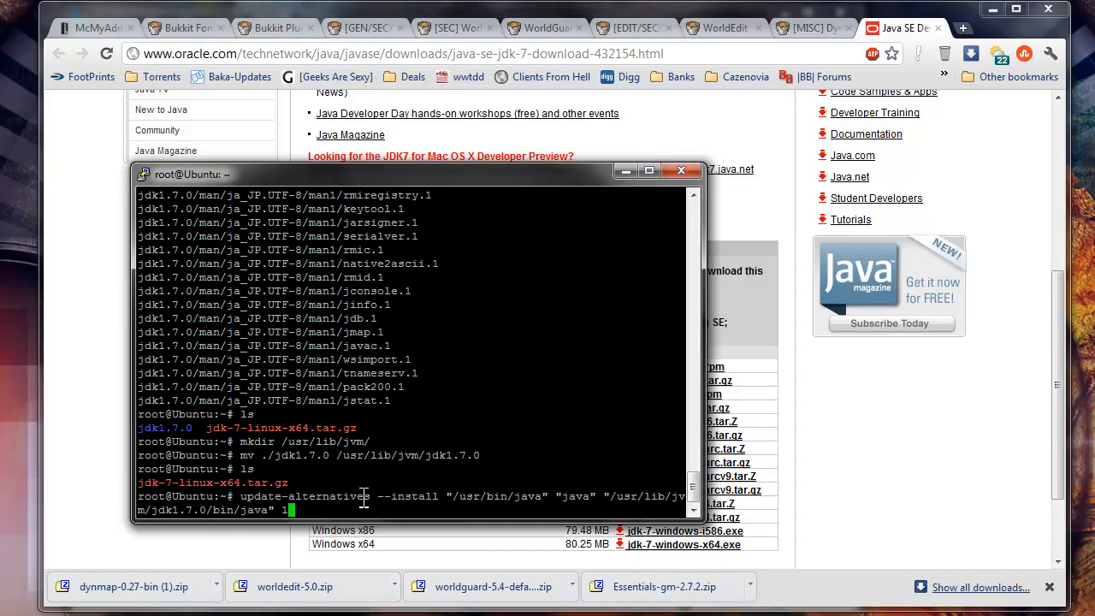
key(Return)
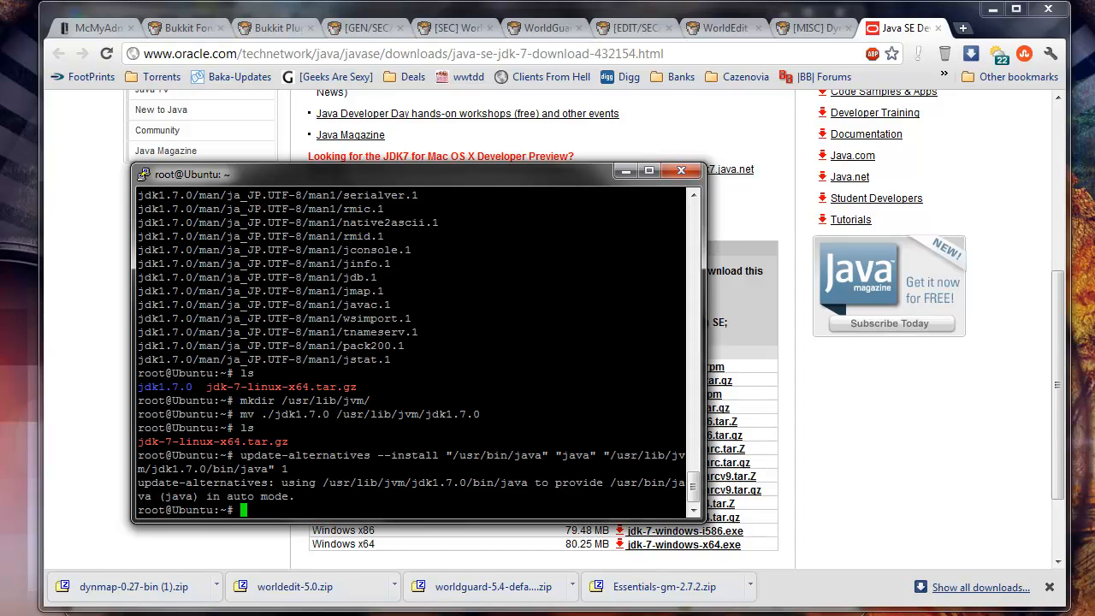
key(alt+Tab)
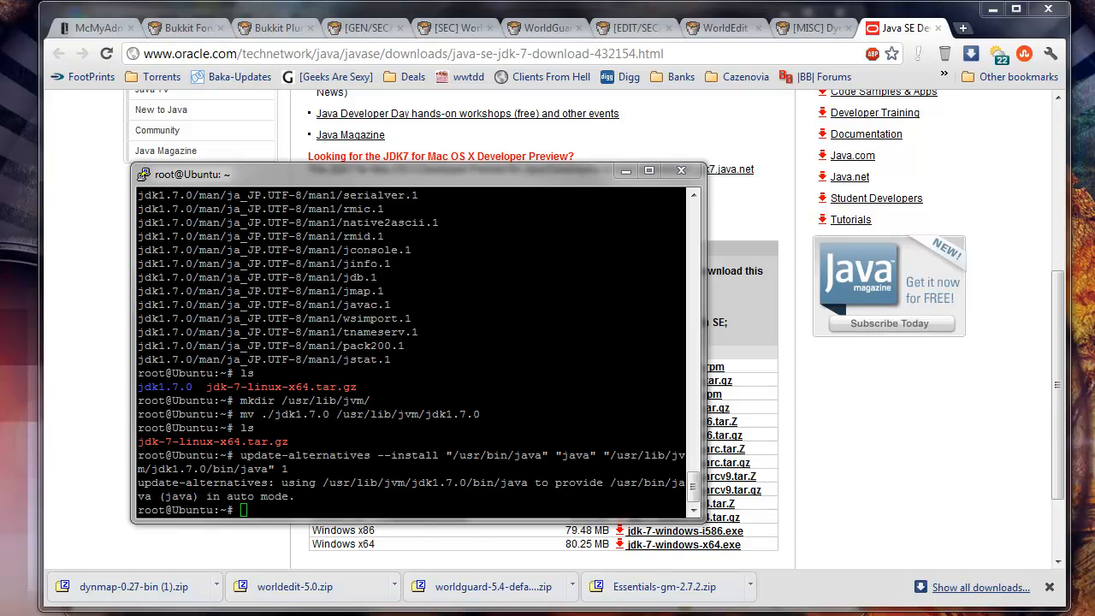
right_click(438, 489)
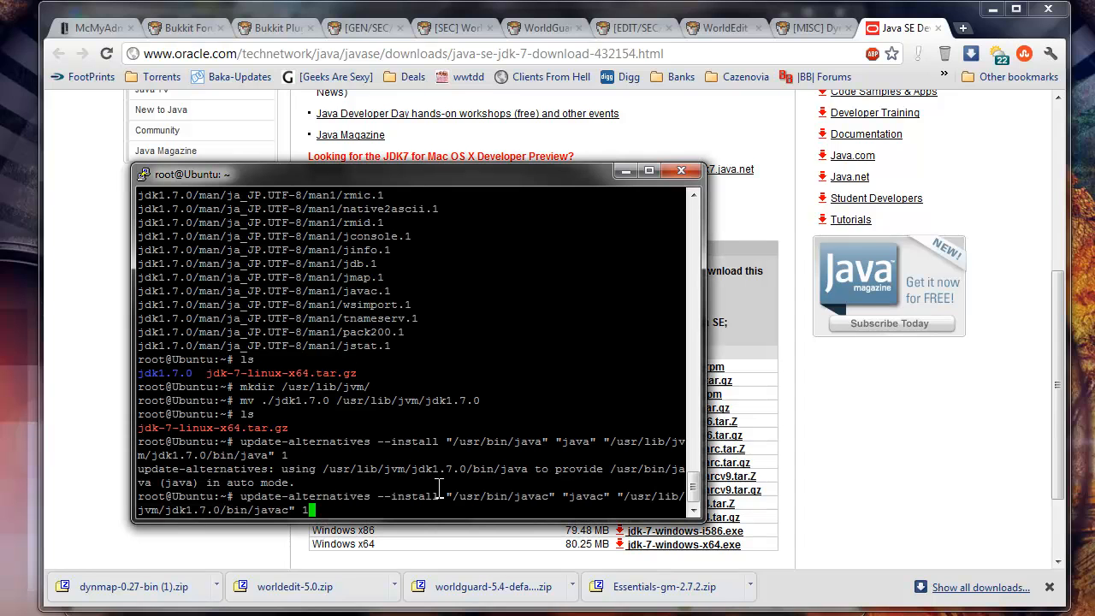
key(Return)
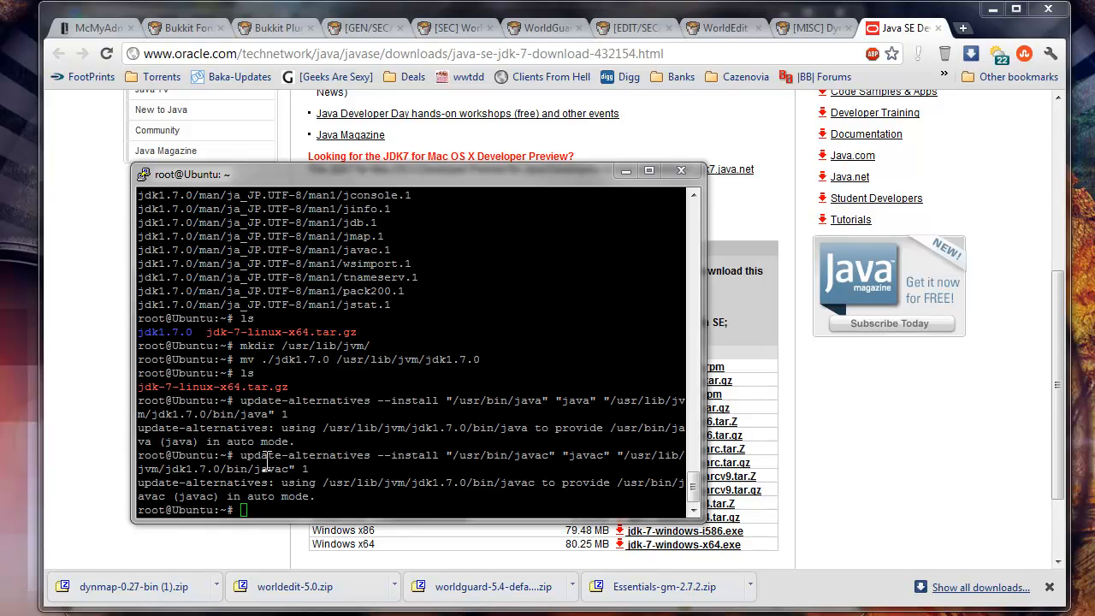
click(330, 503)
right_click(330, 503)
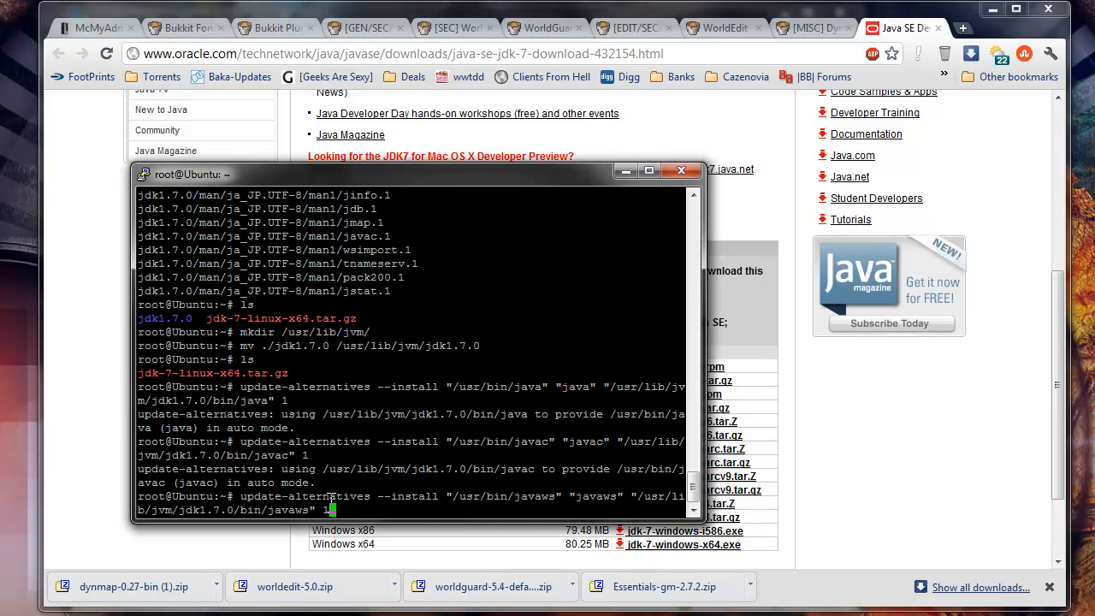
key(Return)
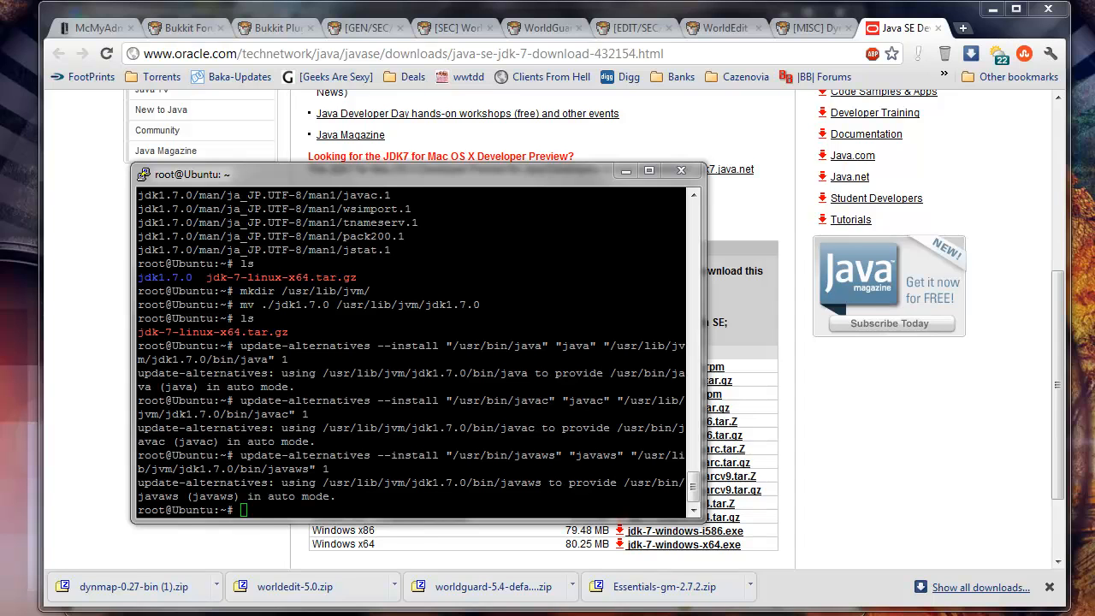
Run update-alternatives --config for java, javac and javaws to check each has one alternative
click(328, 468)
right_click(328, 469)
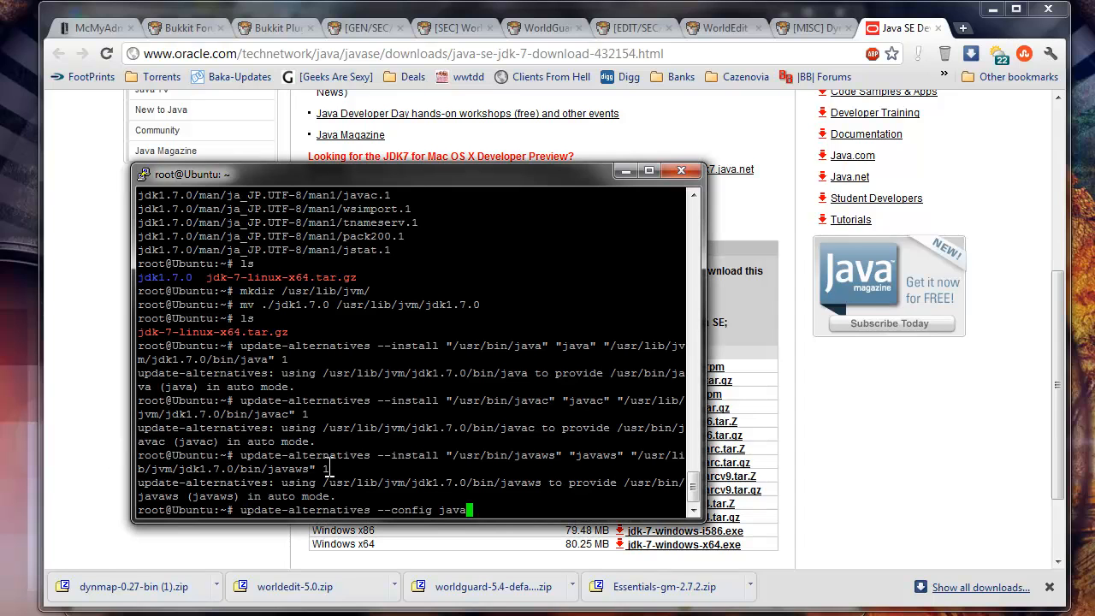
key(Return)
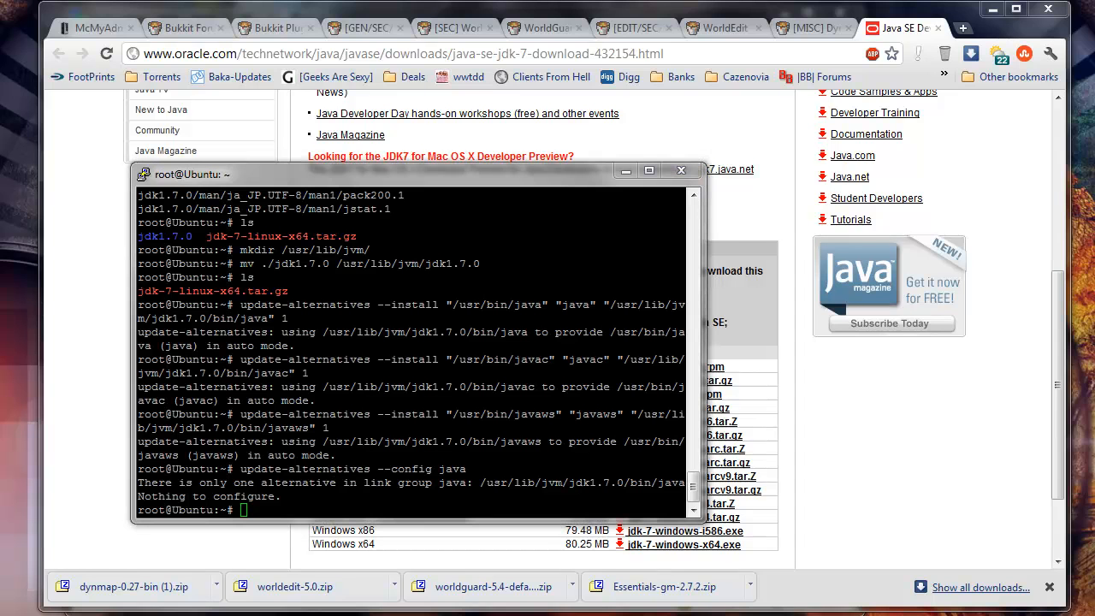
click(316, 479)
right_click(316, 479)
key(Return)
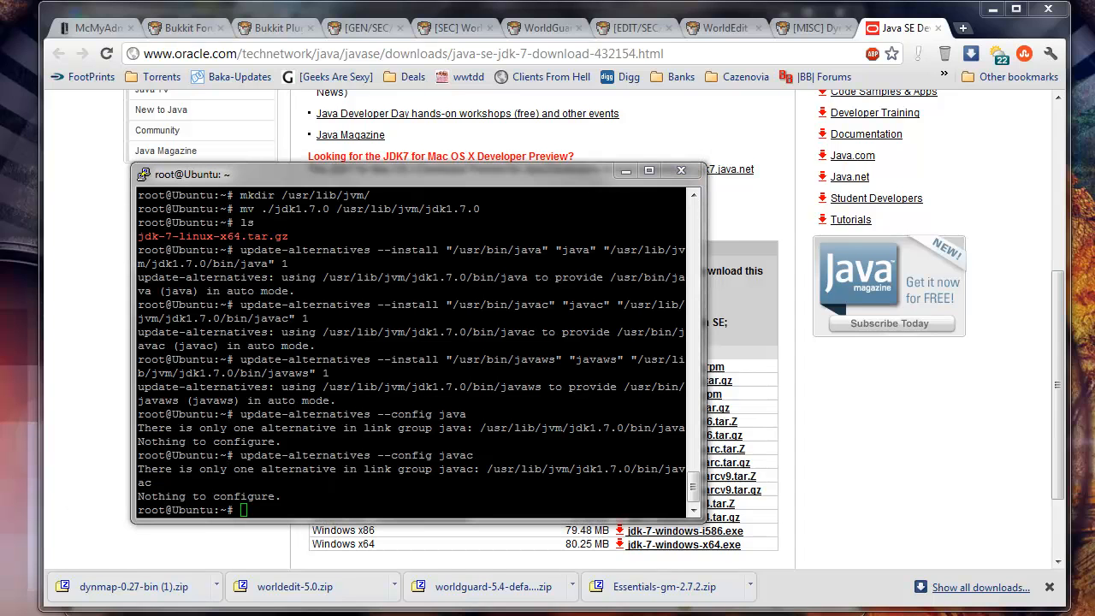
click(284, 482)
right_click(284, 482)
key(Return)
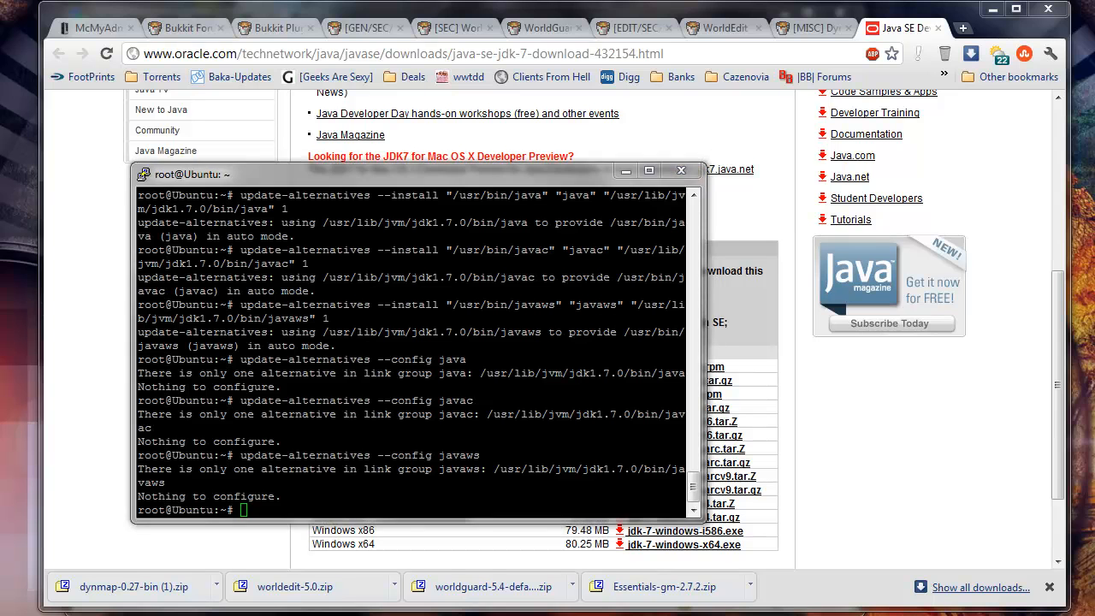
Run java -version to verify the server reports Java 1.7.0
click(270, 490)
right_click(270, 491)
key(Return)
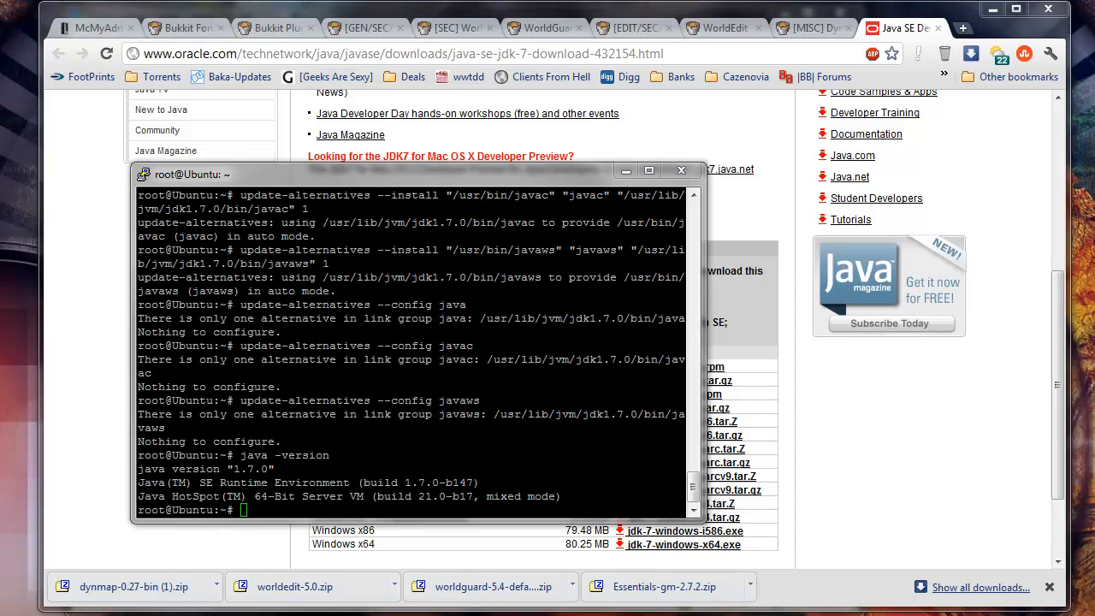
key(alt+Tab)
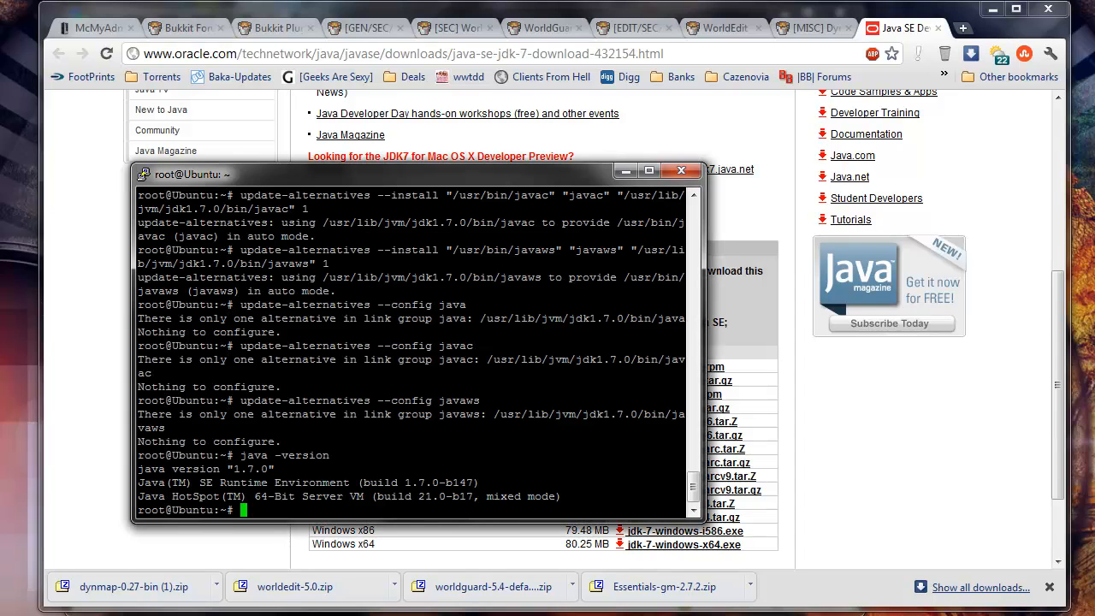
key(alt+Tab)
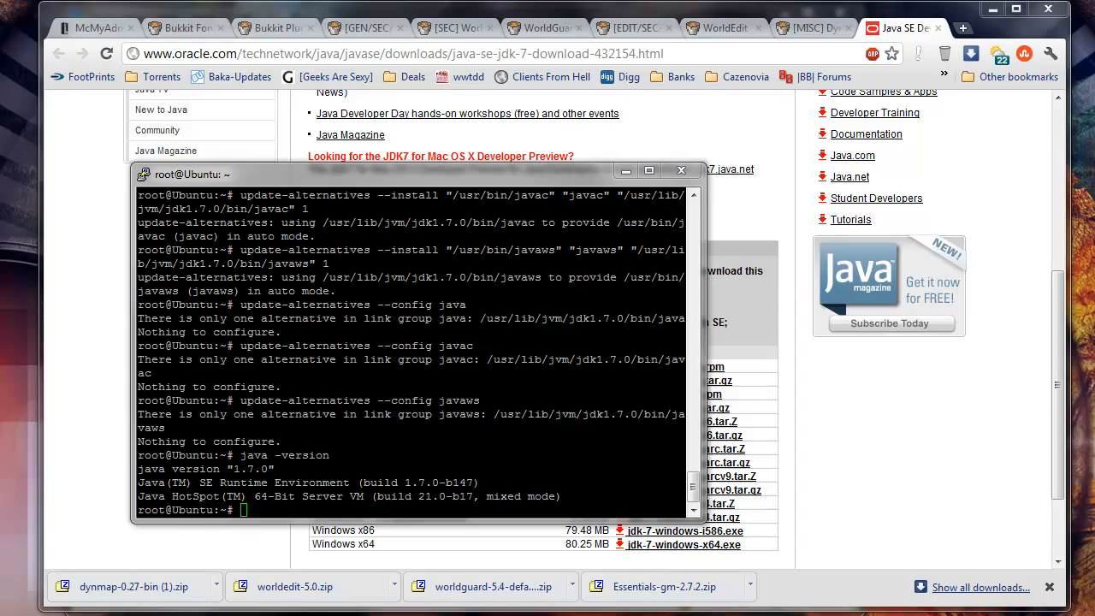
Install libmono-system-web2.0-cil and libmono-i18n2.0-cil with apt-get, answering y to proceed
right_click(310, 377)
key(Return)
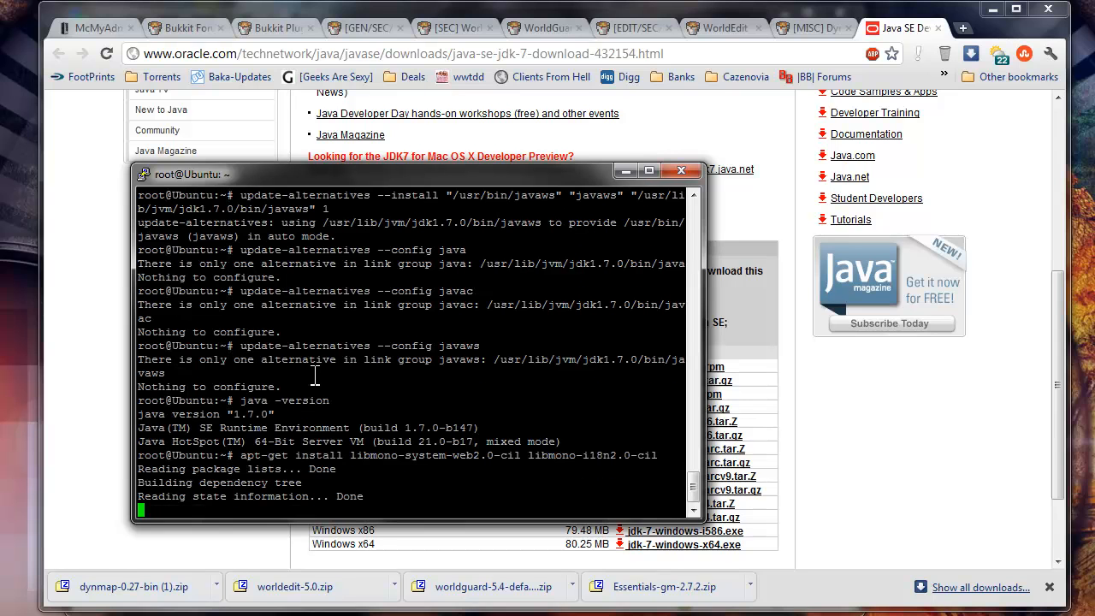
text(y)
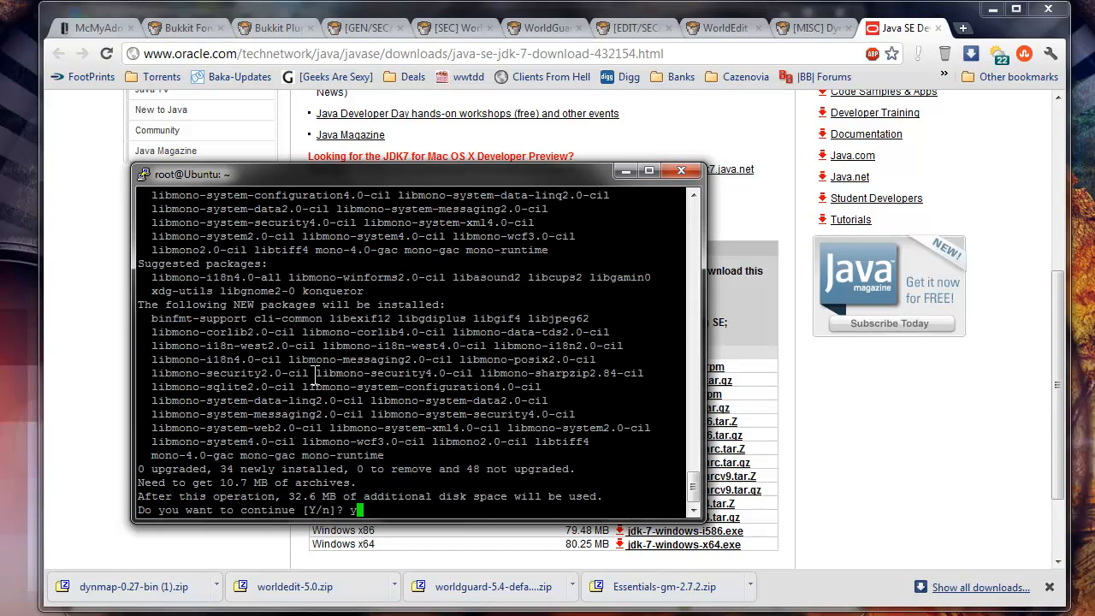
key(Return)
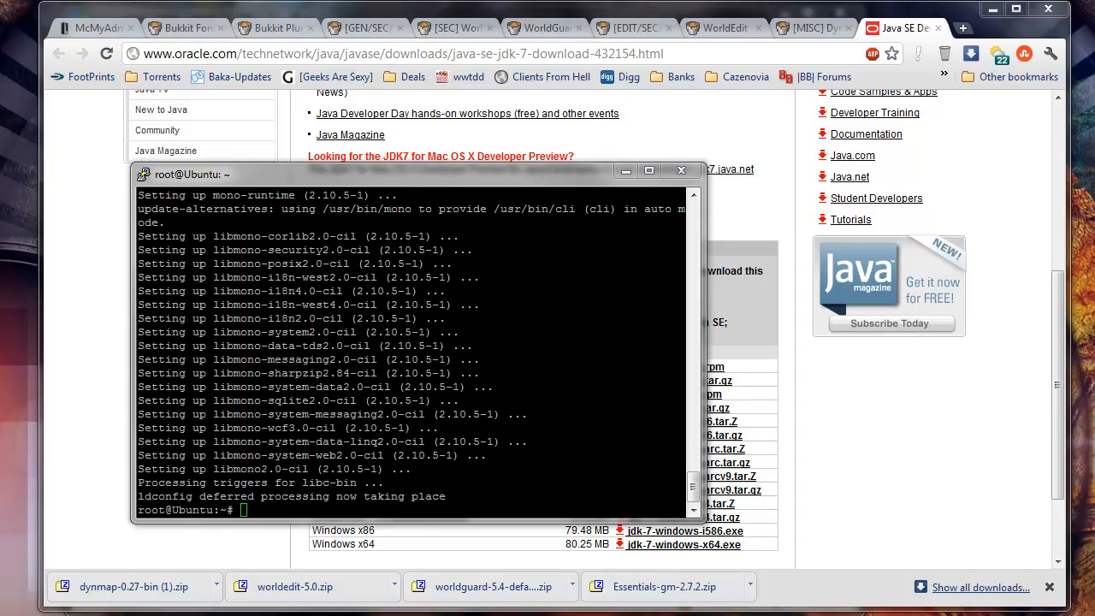
key(alt+Tab)
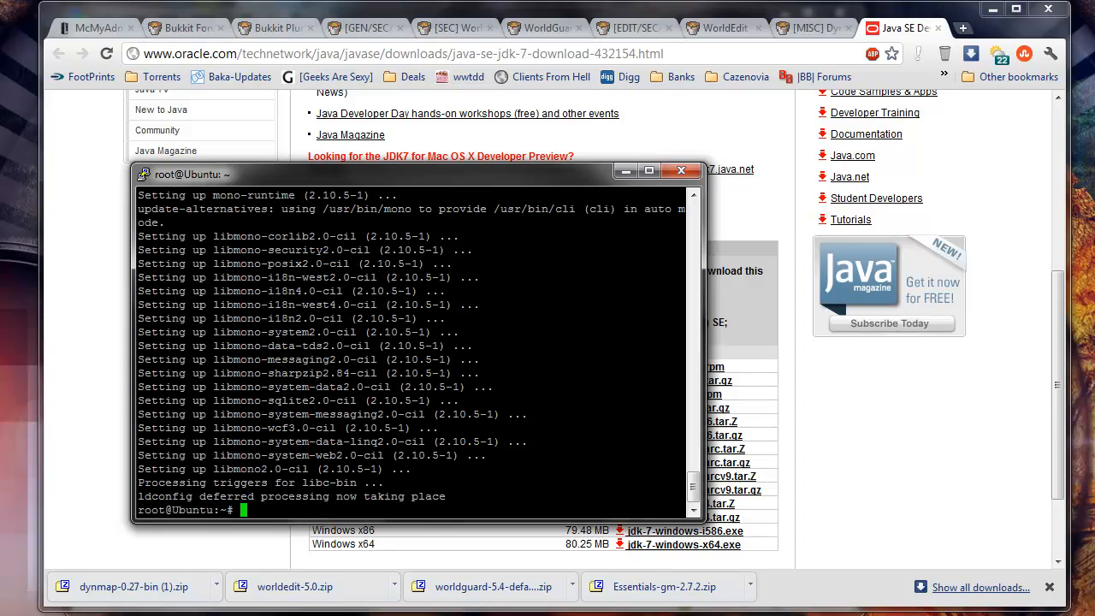
key(alt+Tab)
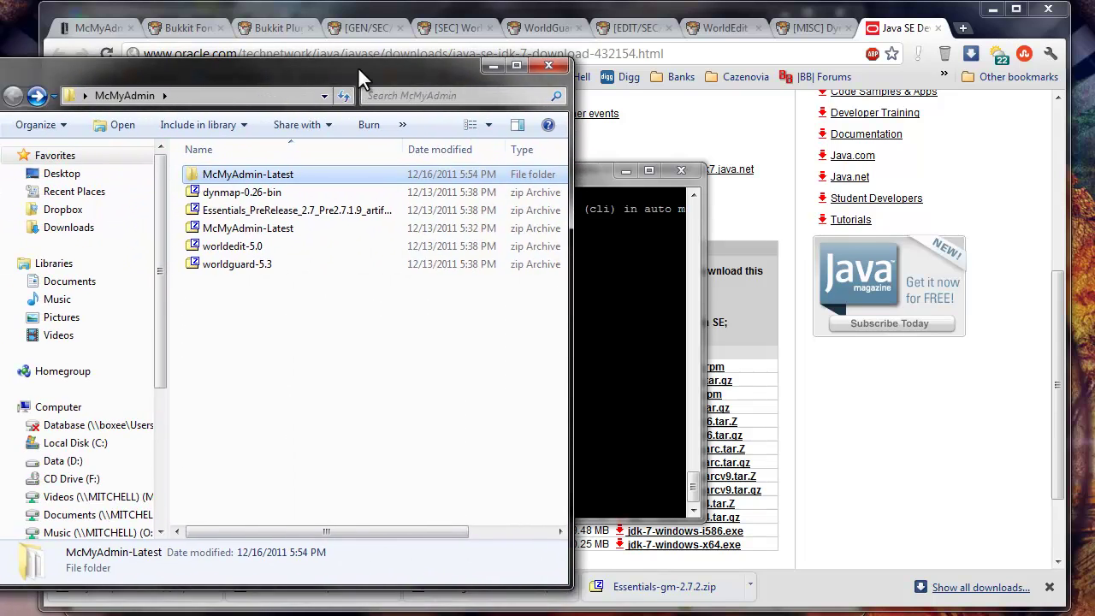
Delete the old McMyAdmin-Latest folder from the local McMyAdmin directory
drag(0, 66, 412, 66)
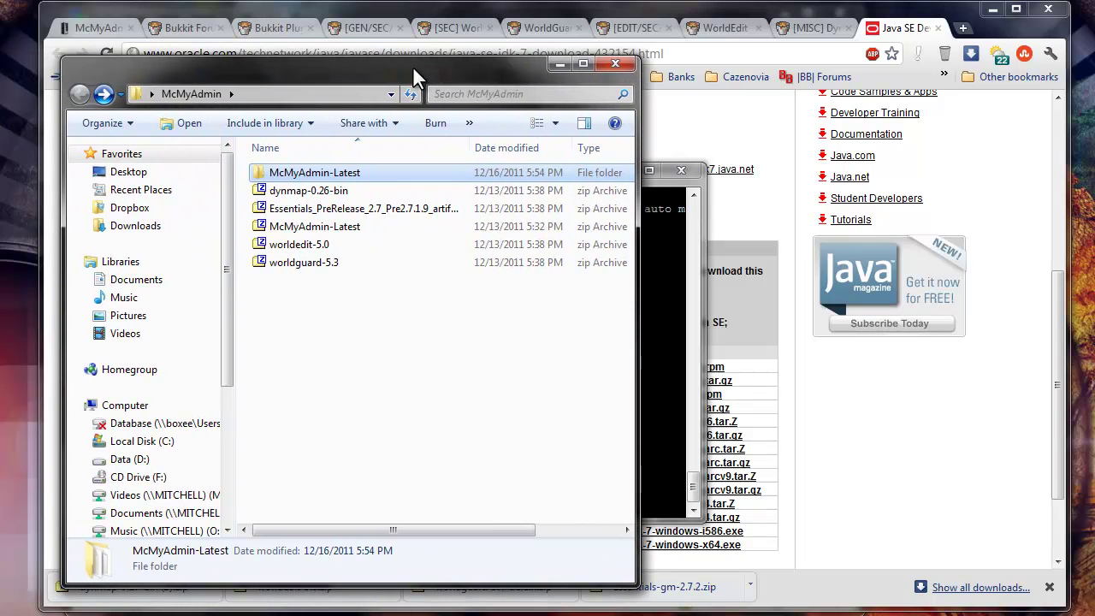
right_click(335, 178)
click(403, 569)
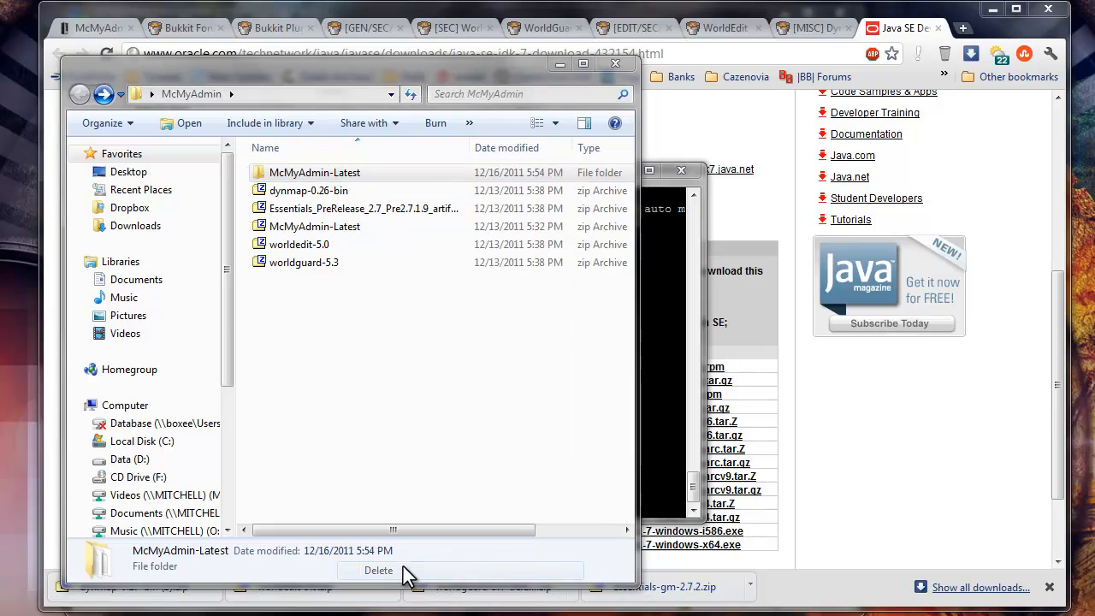
click(362, 507)
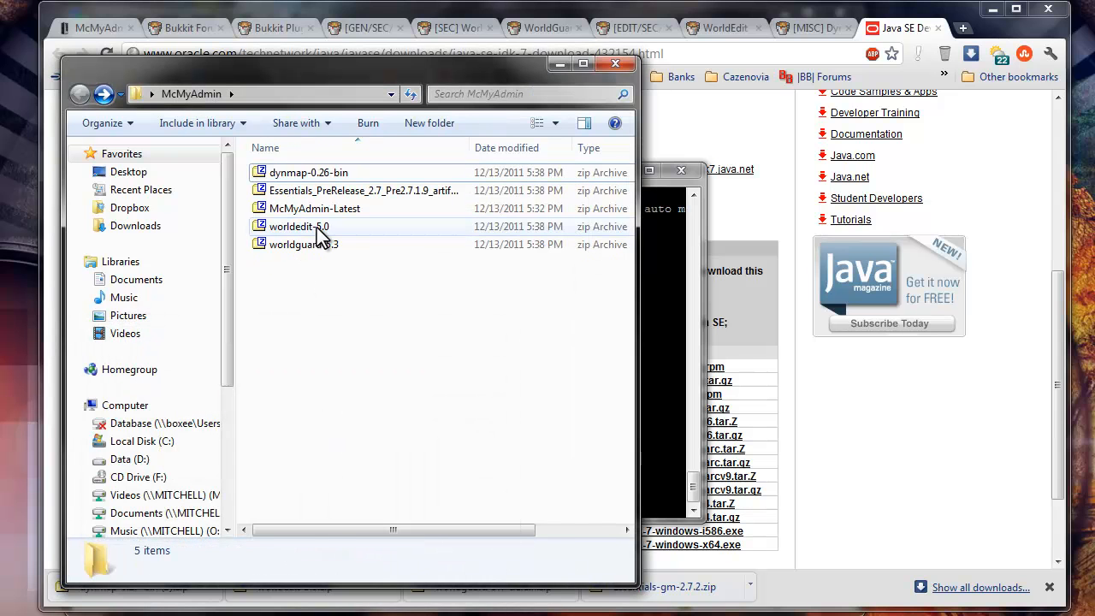
Extract the McMyAdmin-Latest zip with 7-Zip into a new folder and open it
click(321, 210)
right_click(319, 212)
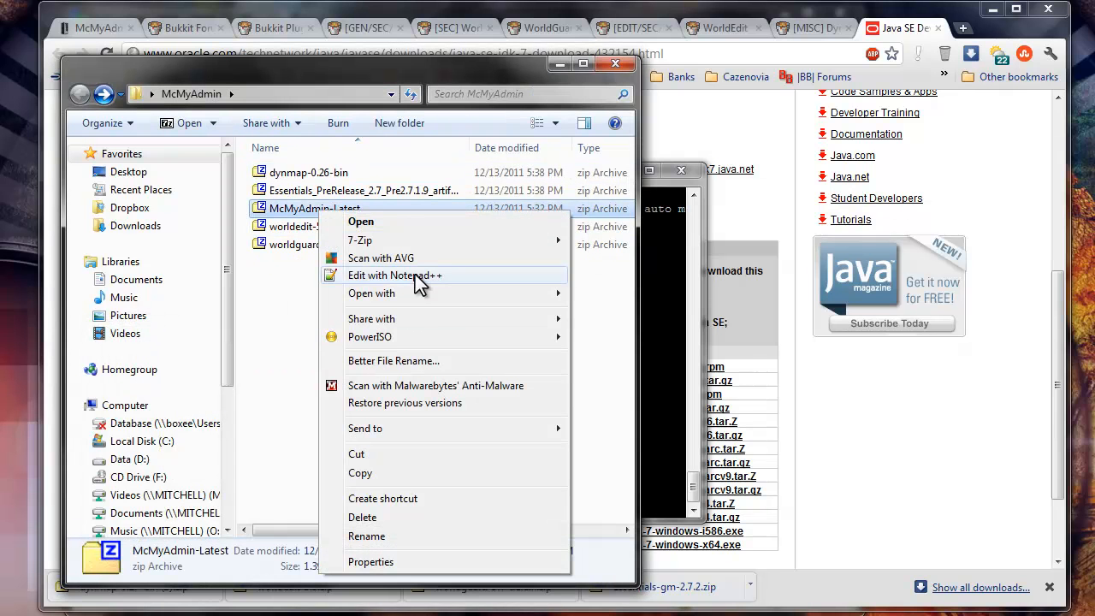
mouse_move(360, 240)
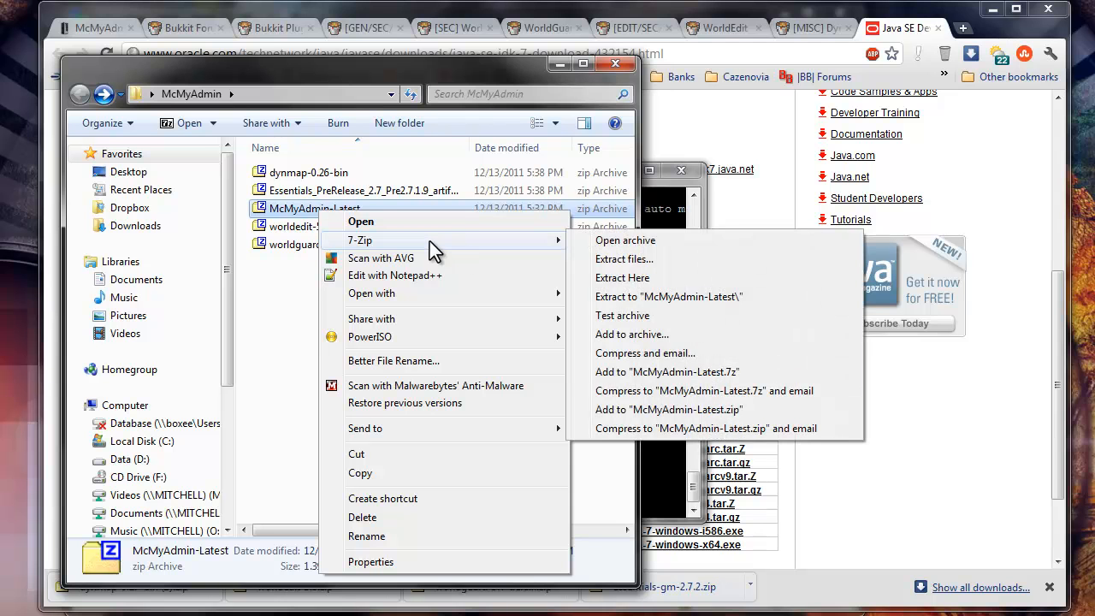
click(663, 296)
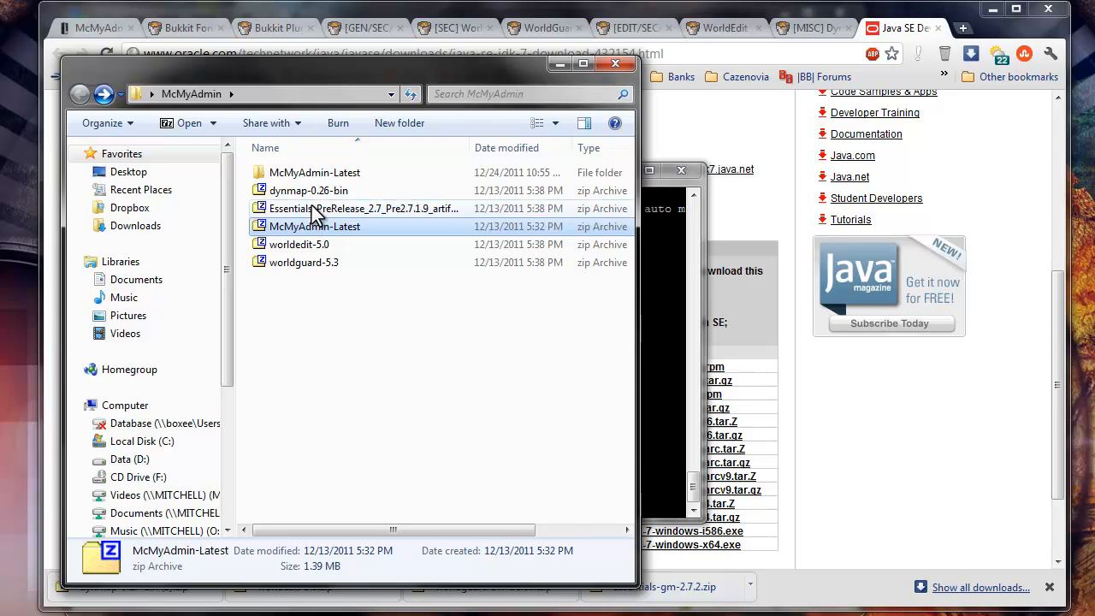
click(343, 289)
click(330, 176)
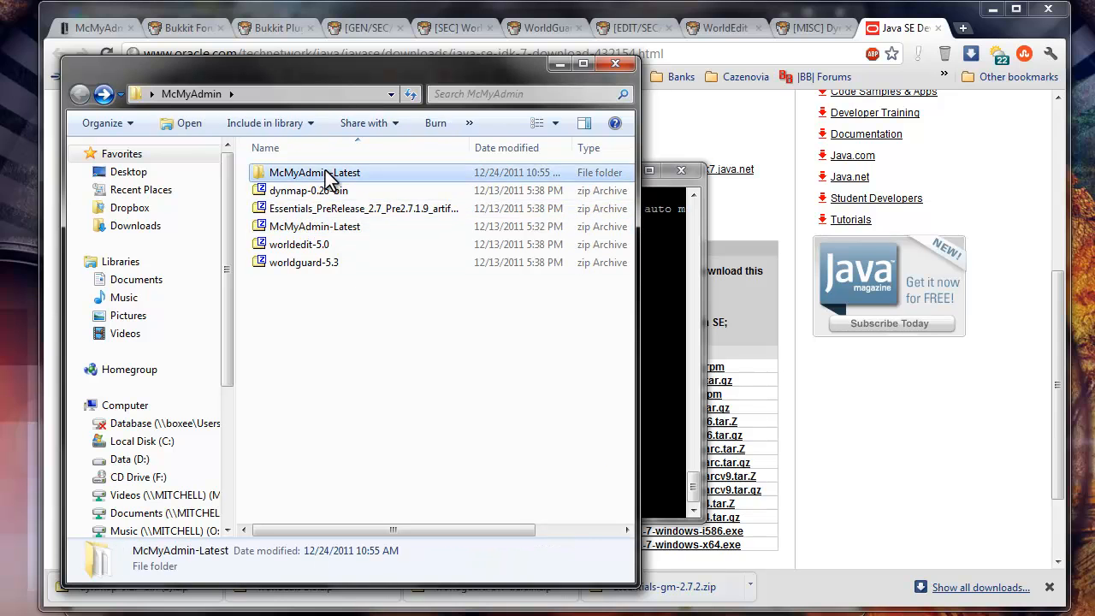
double_click(326, 171)
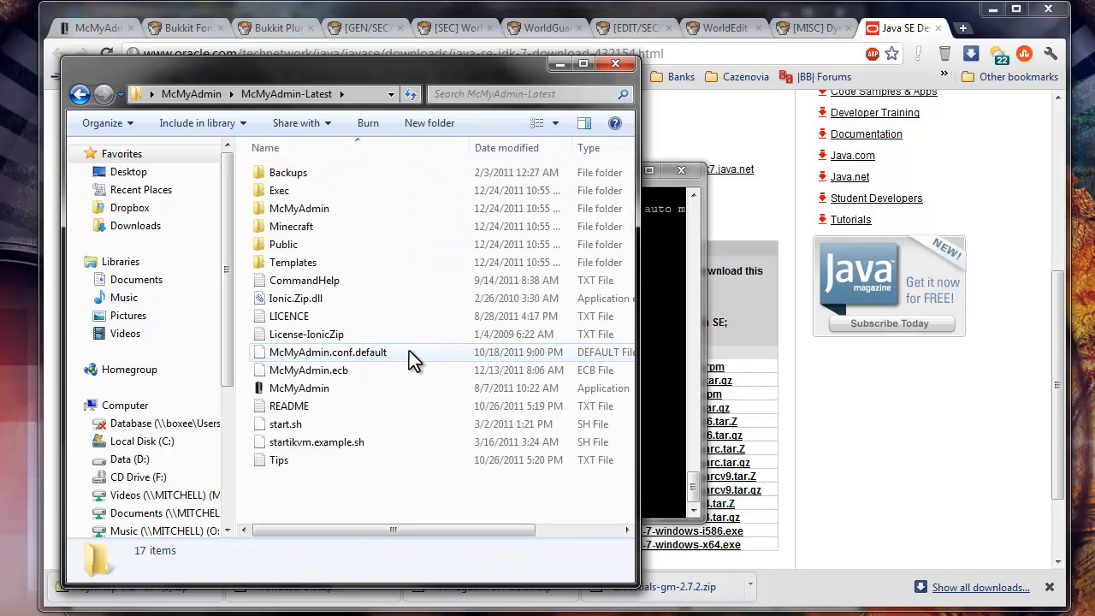
Select McMyAdmin.conf.default and bring up its context menu
click(352, 355)
right_click(354, 361)
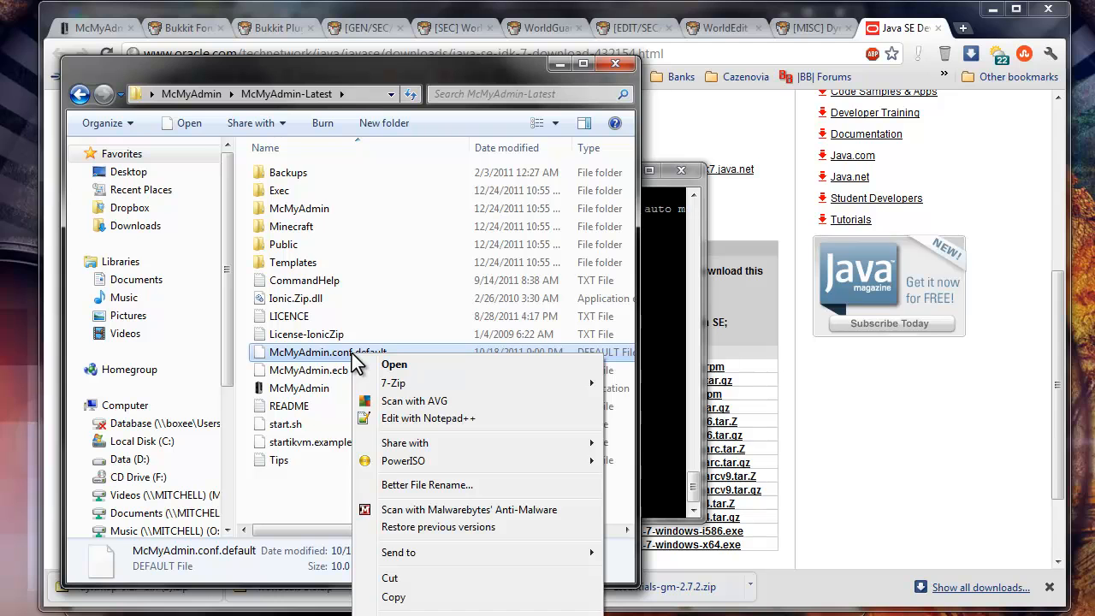
Paste a copy of McMyAdmin.conf.default and rename it McMyAdmin.conf, accepting the extension change
click(393, 597)
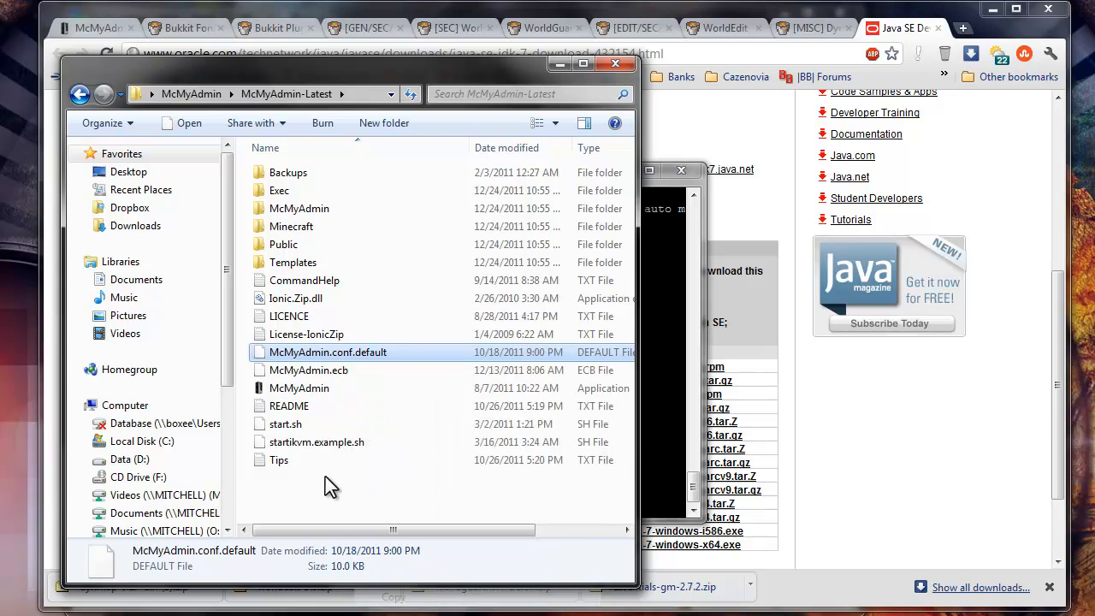
right_click(320, 484)
click(432, 602)
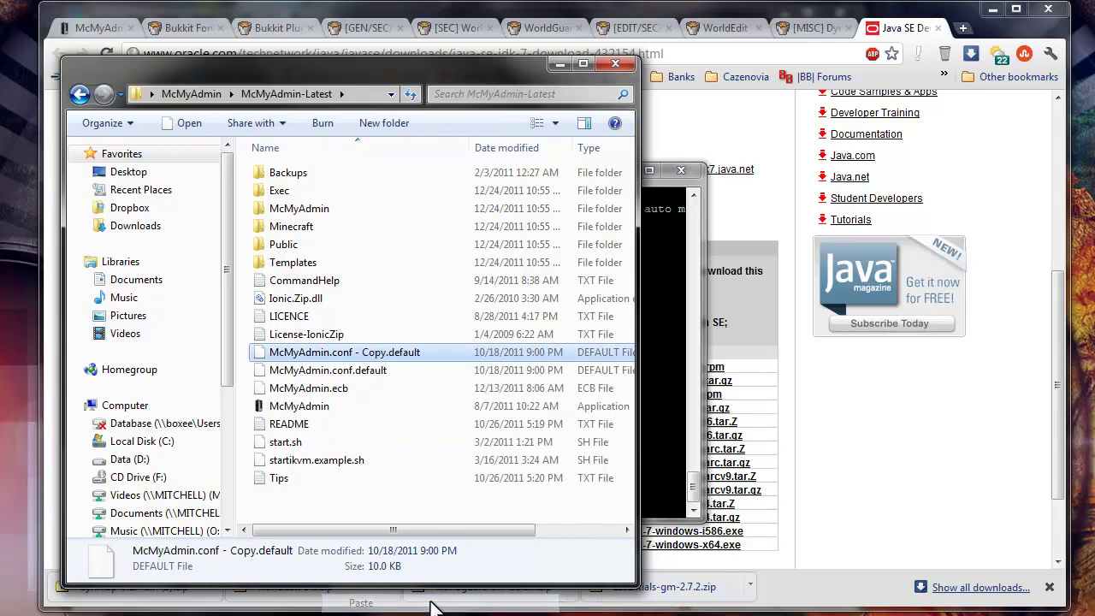
click(363, 351)
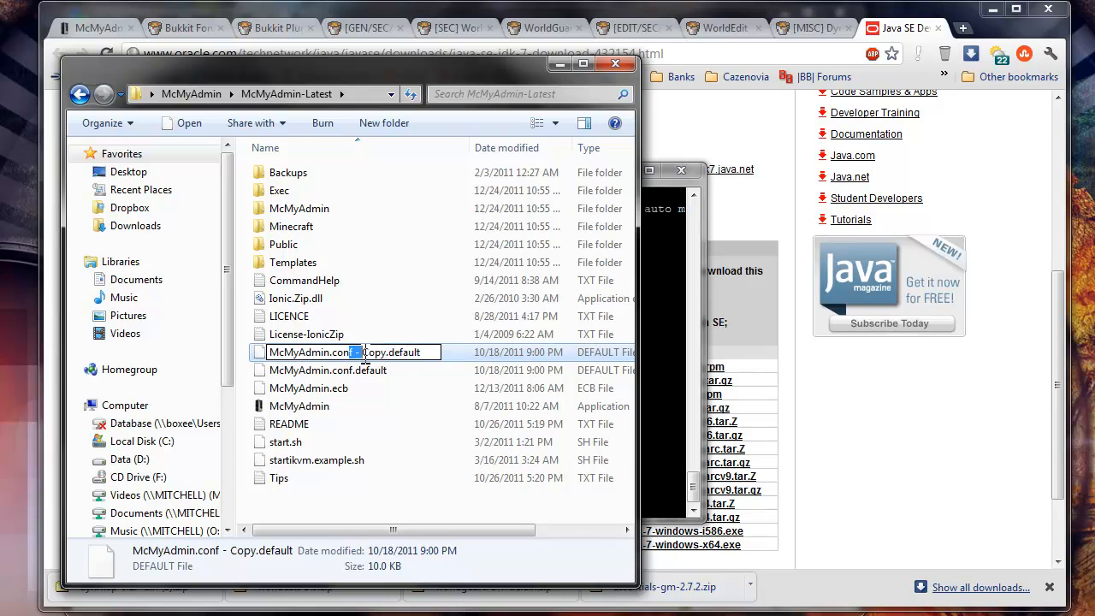
drag(349, 352, 432, 360)
text(f)
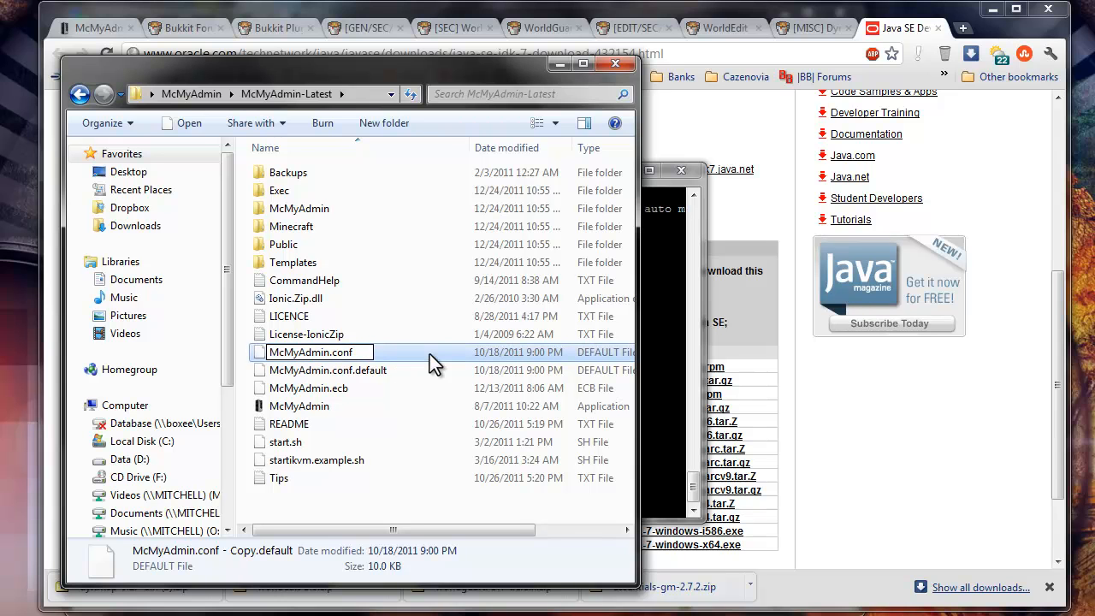
click(391, 519)
click(369, 443)
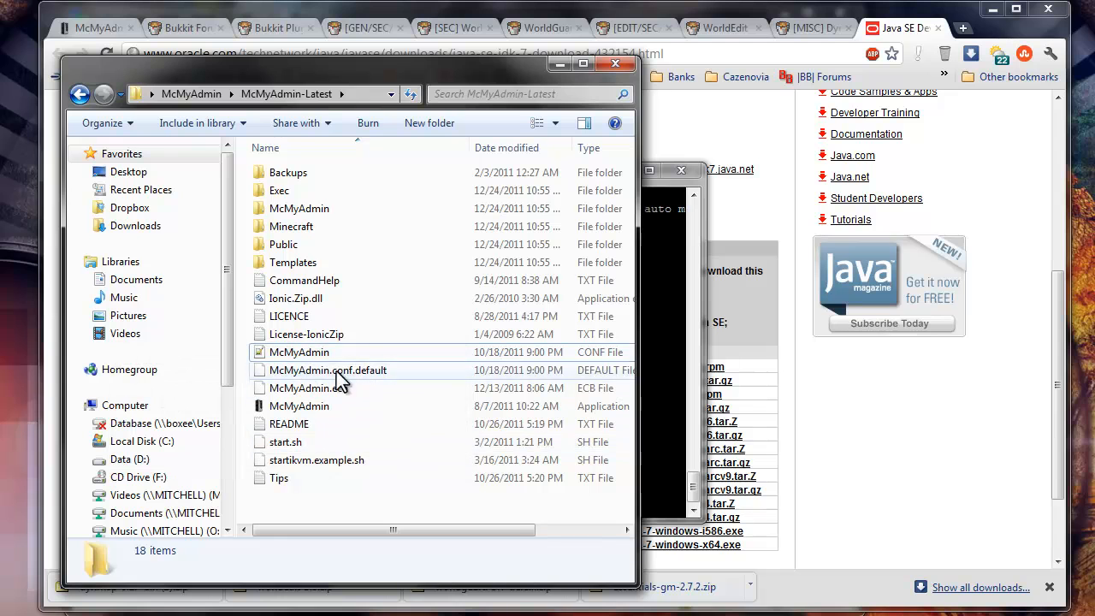
right_click(334, 359)
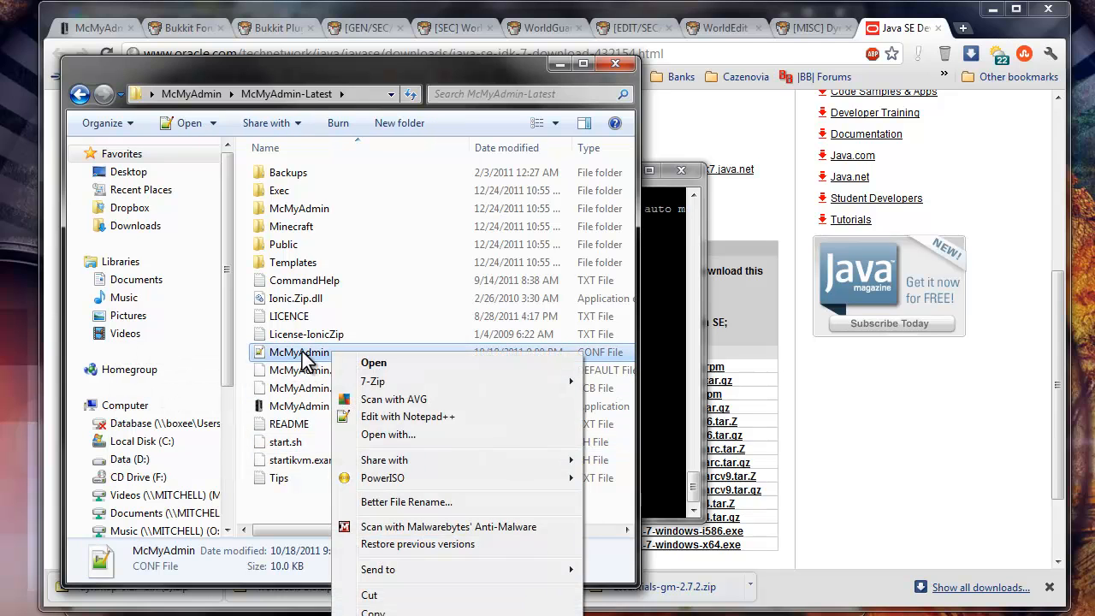
Open McMyAdmin.conf in Notepad++ and select the login.passwordmd5 hash on line 64
key(Escape)
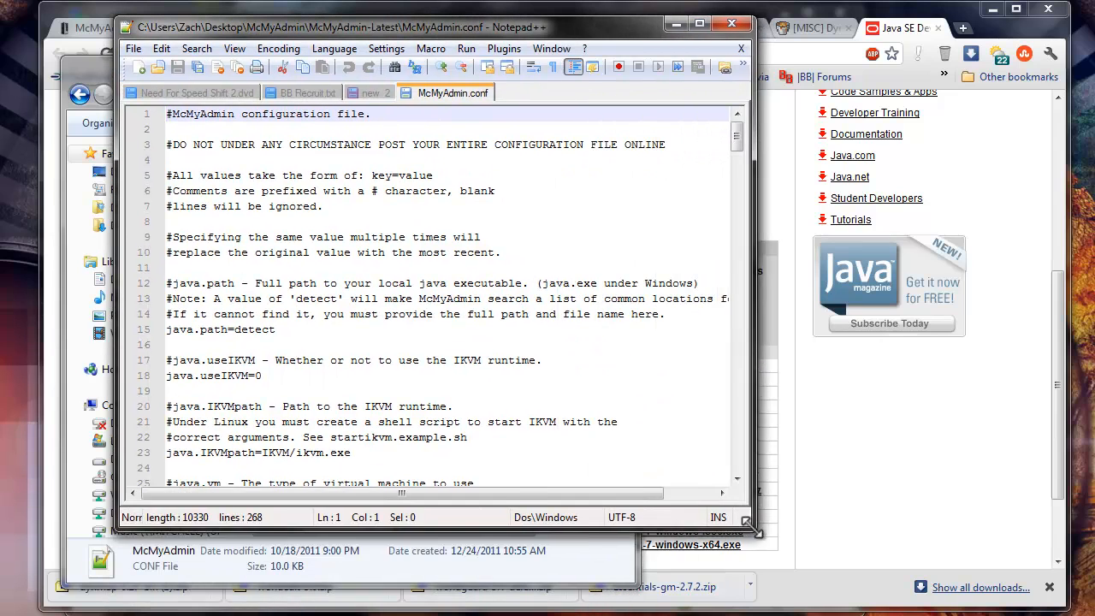
scroll(596, 408, down, 1)
scroll(596, 407, down, 7)
scroll(597, 407, down, 6)
scroll(597, 408, down, 5)
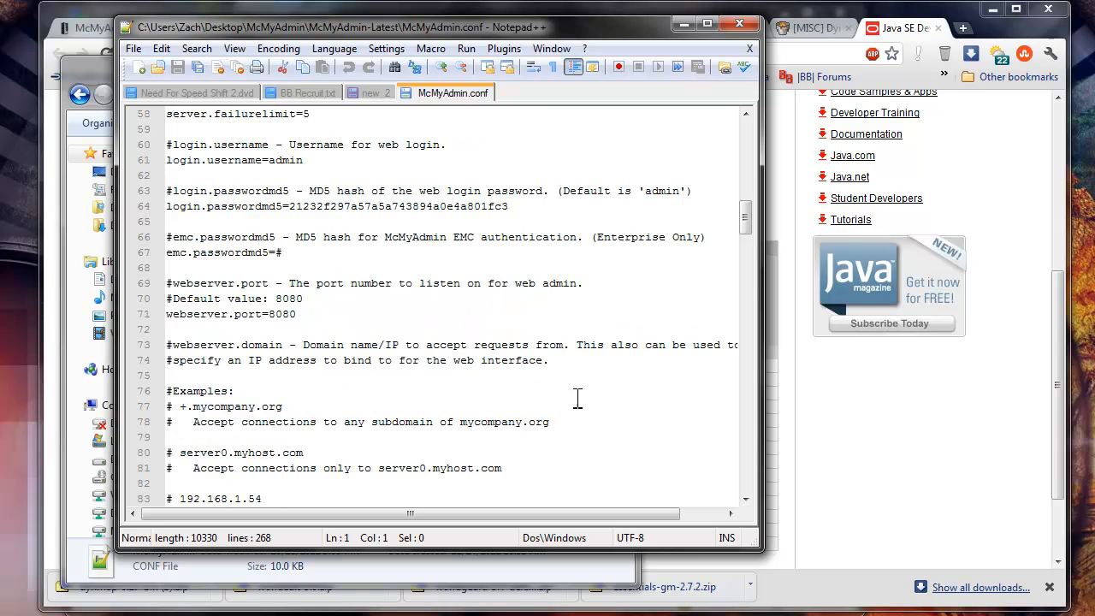
scroll(579, 398, up, 1)
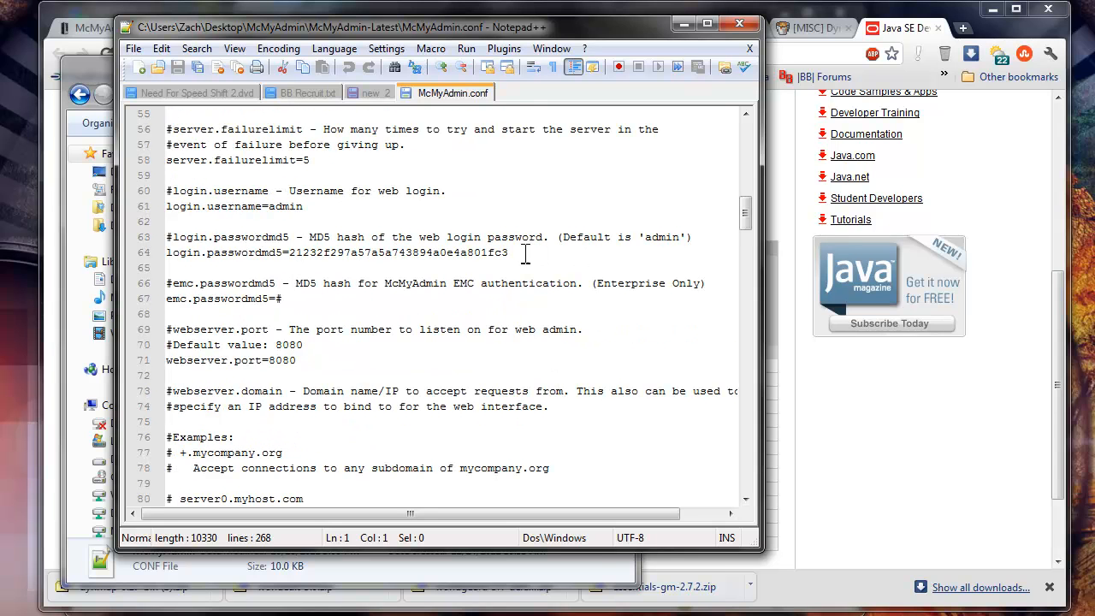
drag(520, 252, 291, 252)
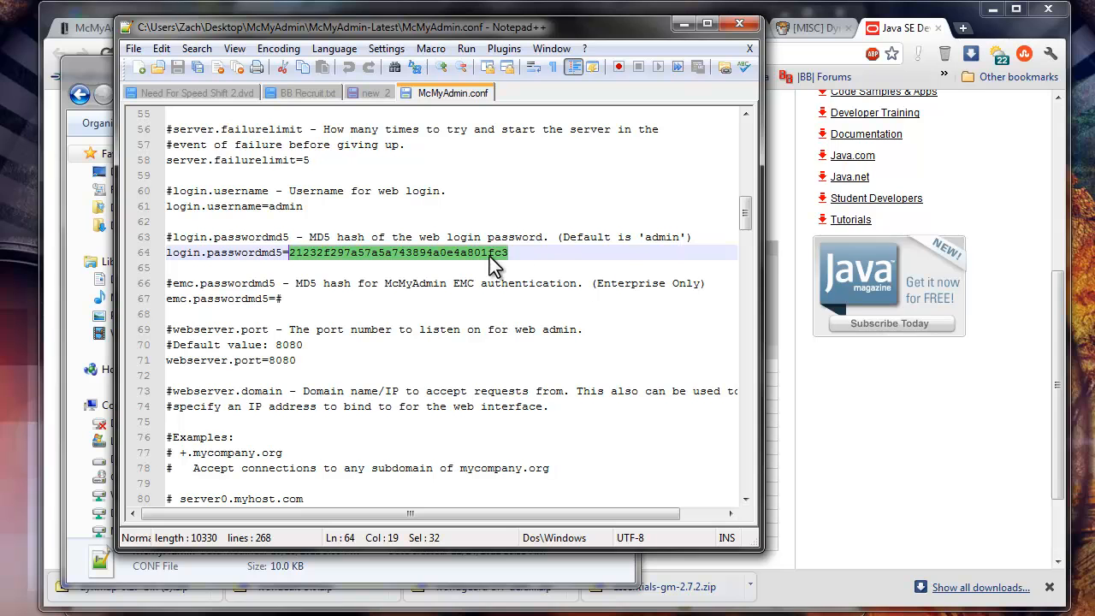
drag(489, 26, 429, 41)
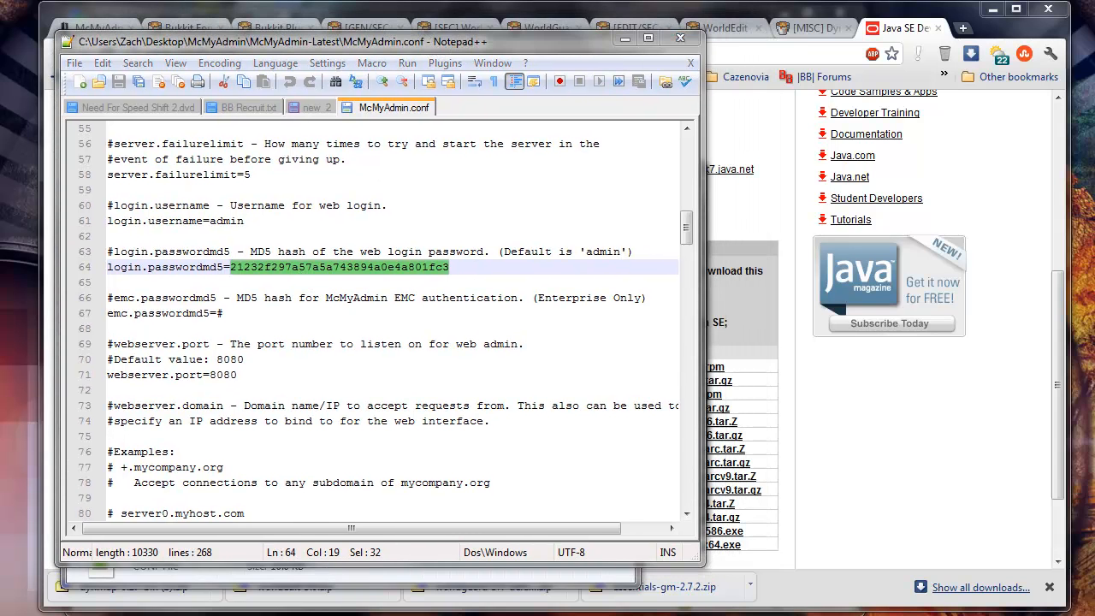
click(962, 28)
text(md5)
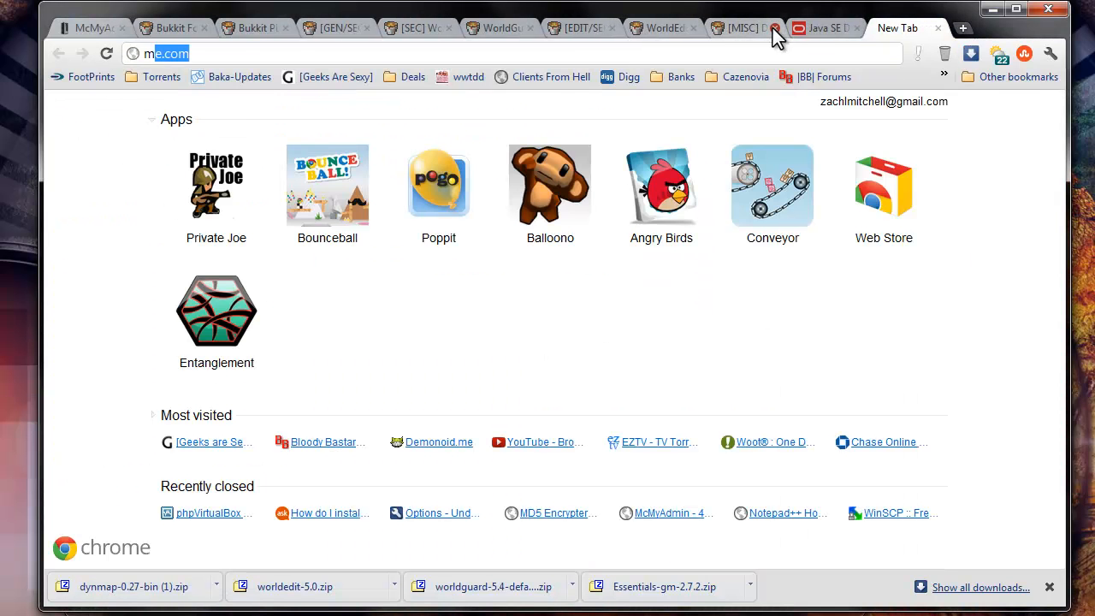
text(e)
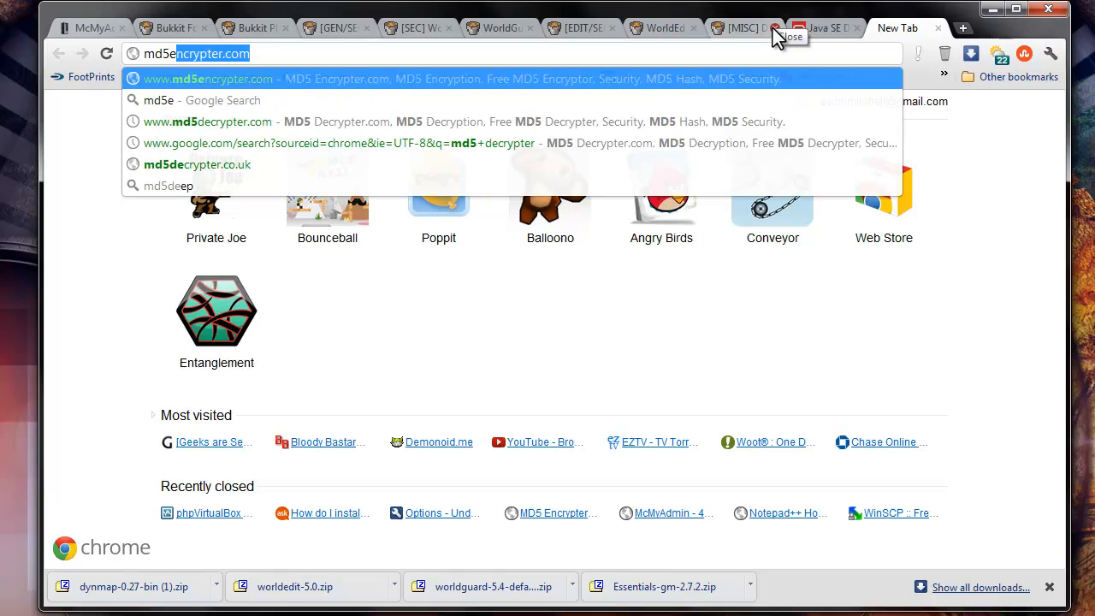
key(Return)
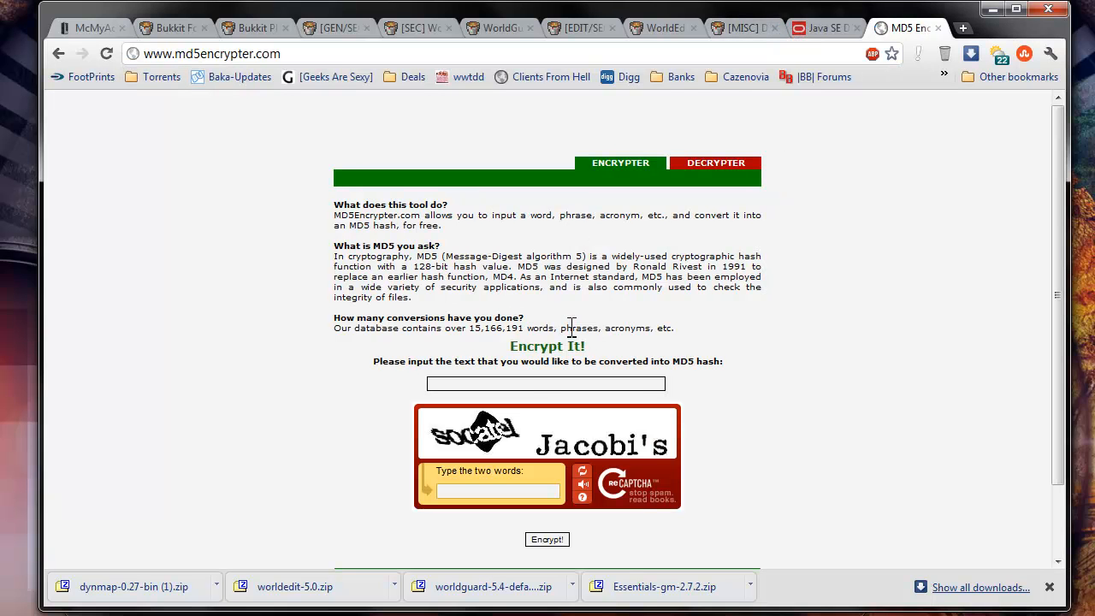
click(538, 382)
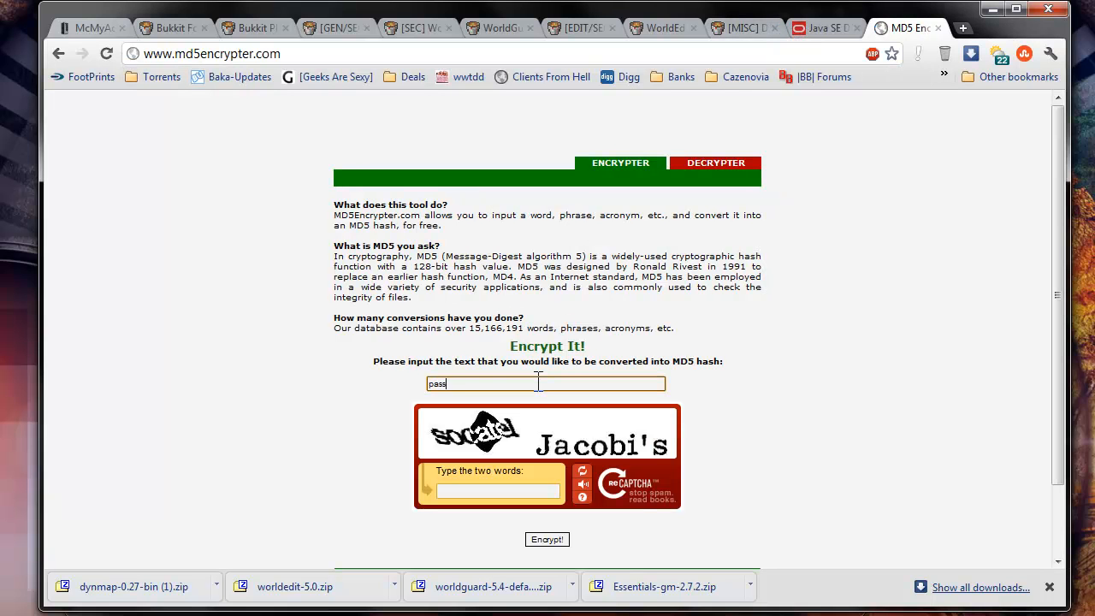
click(524, 489)
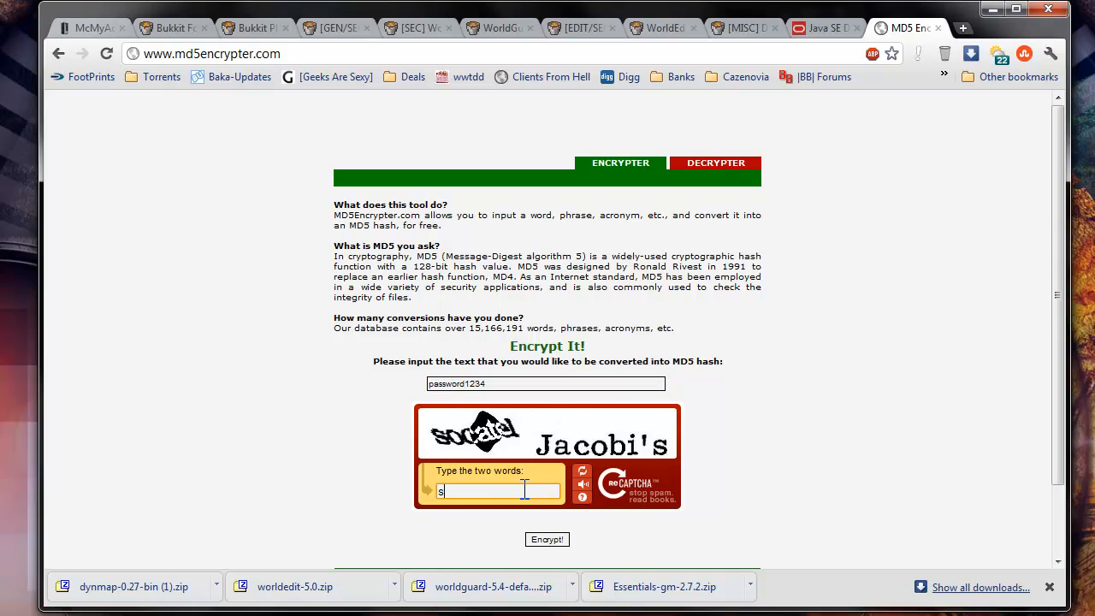
text(j)
text('s)
key(Return)
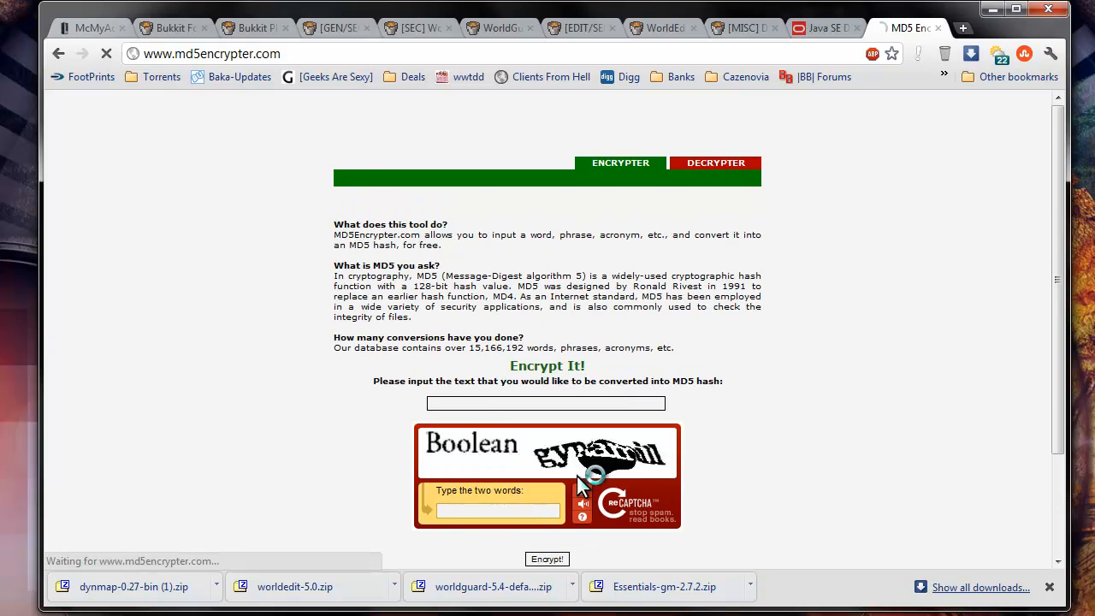
scroll(655, 482, down, 3)
drag(668, 467, 481, 468)
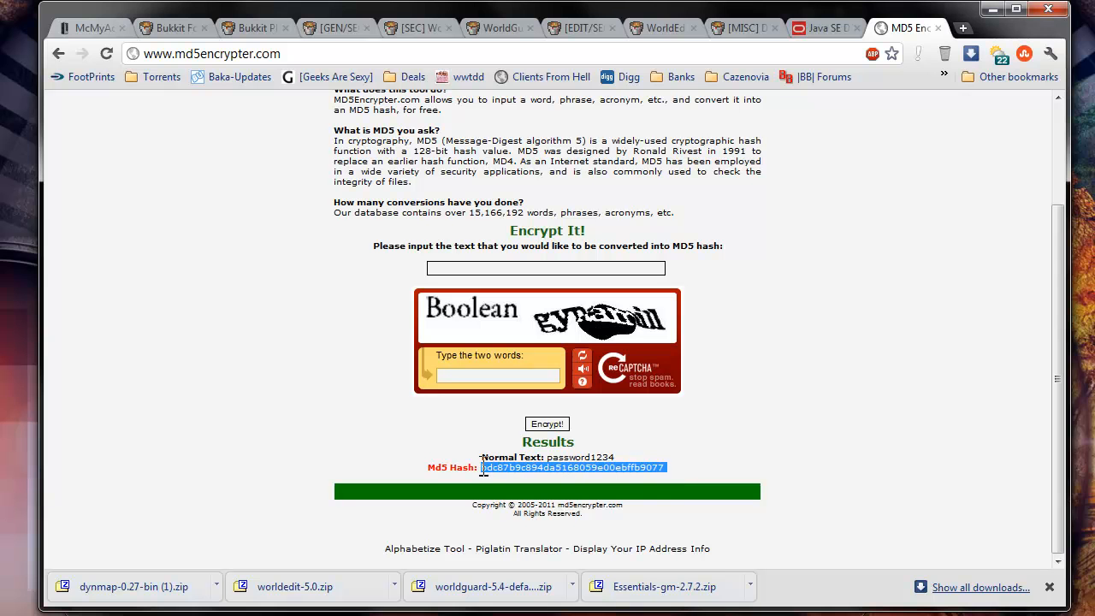
click(991, 10)
right_click(427, 265)
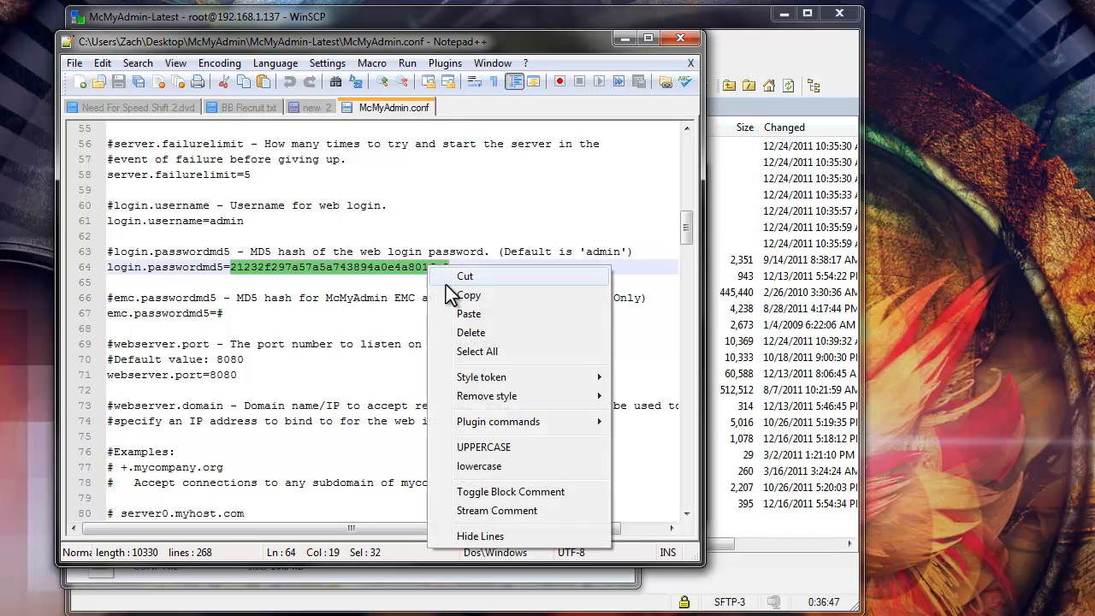
click(466, 311)
key(BackSpace)
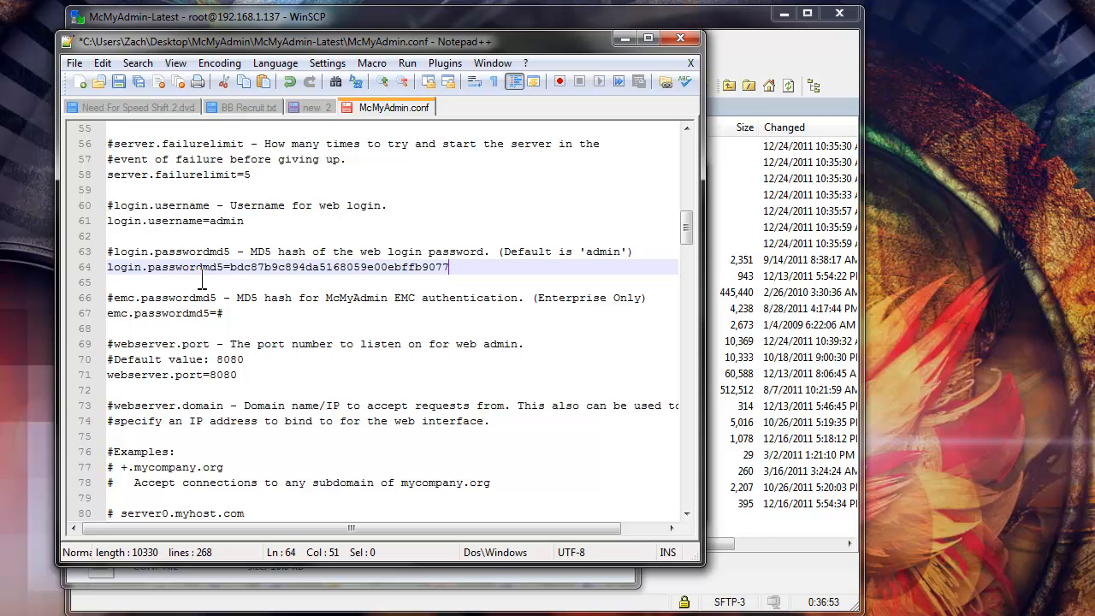
key(ctrl+s)
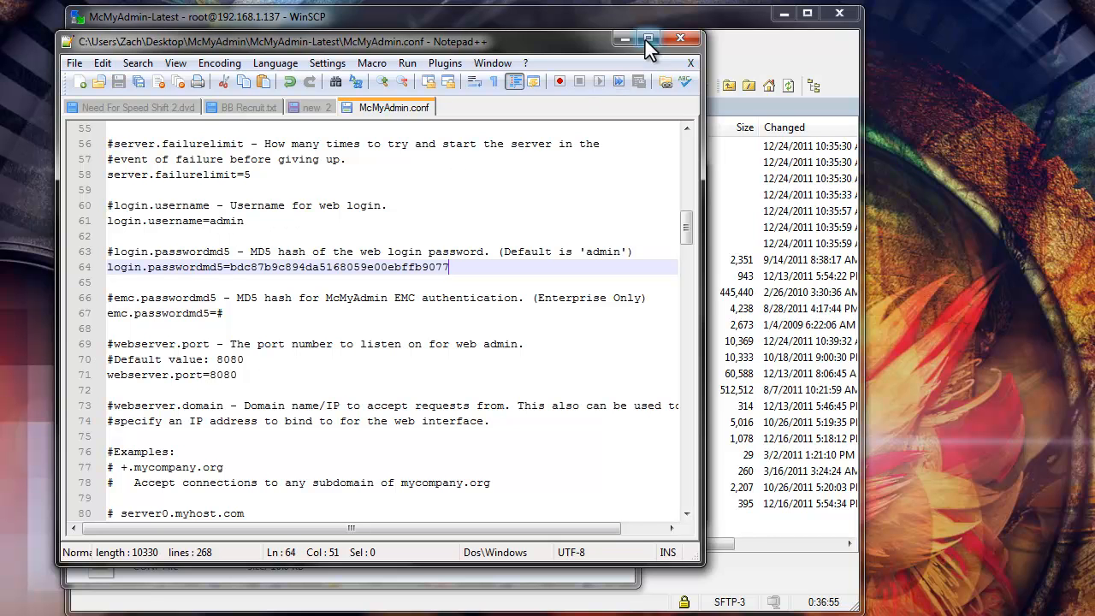
click(628, 38)
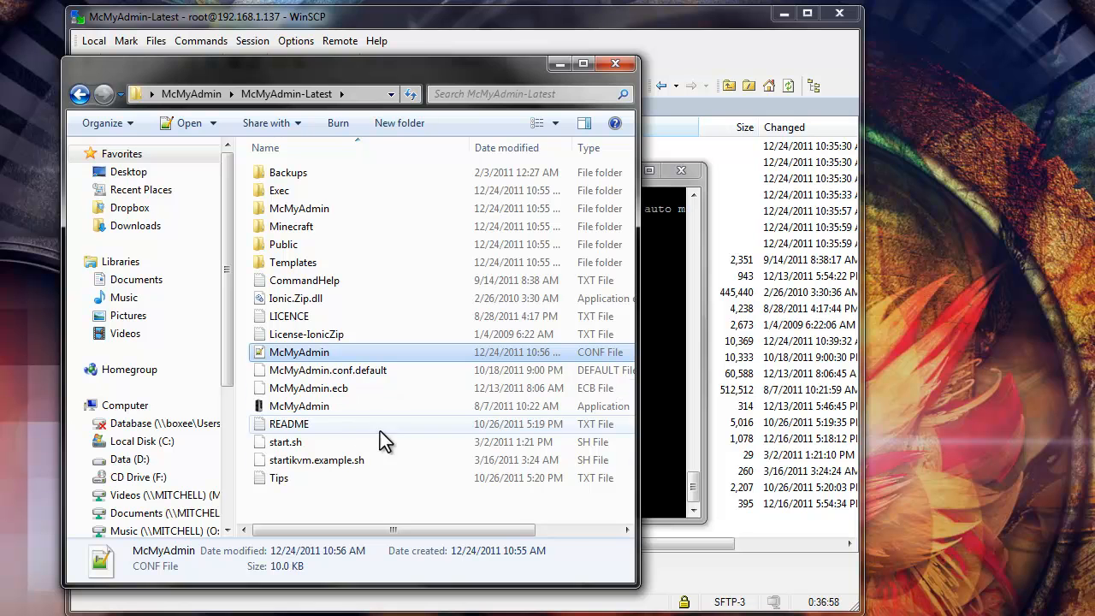
Navigate WinSCP's remote panel up to the server's root, reconnecting after the network error
click(79, 94)
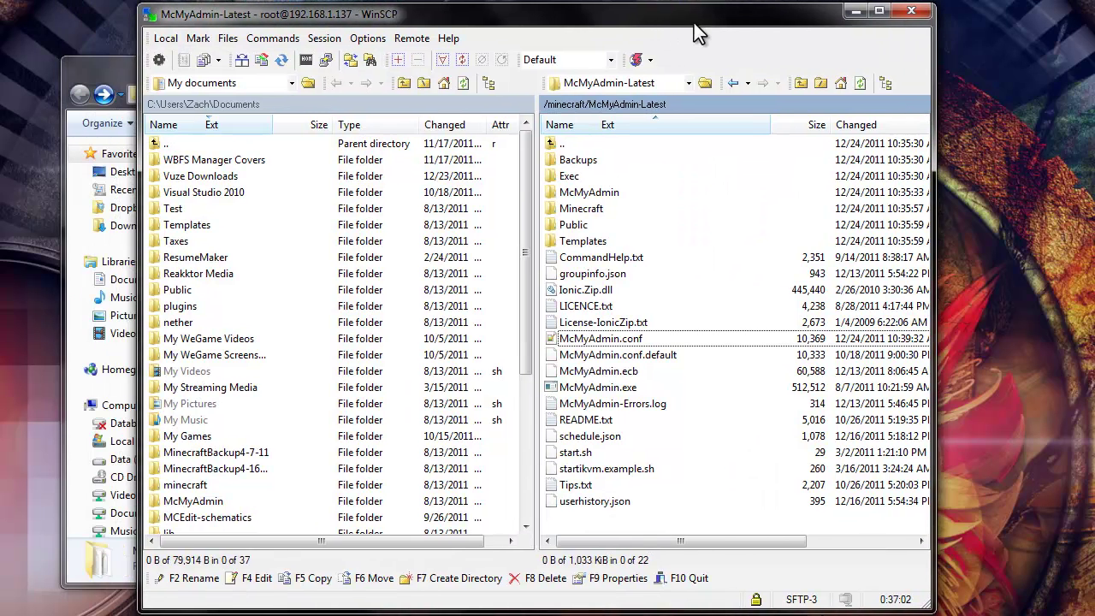
drag(625, 35, 760, 32)
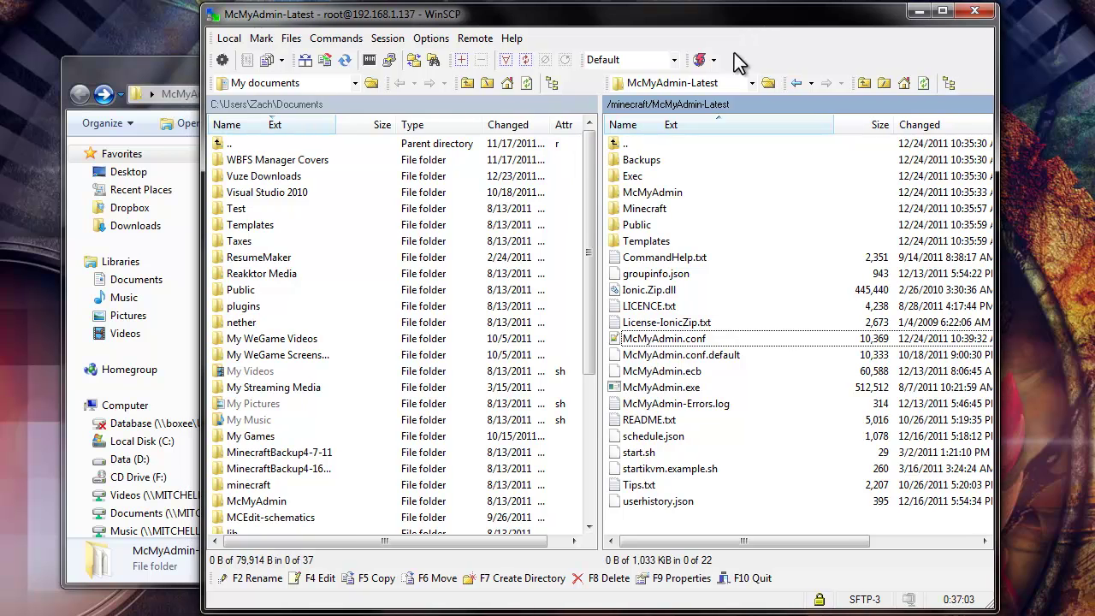
double_click(623, 146)
double_click(622, 146)
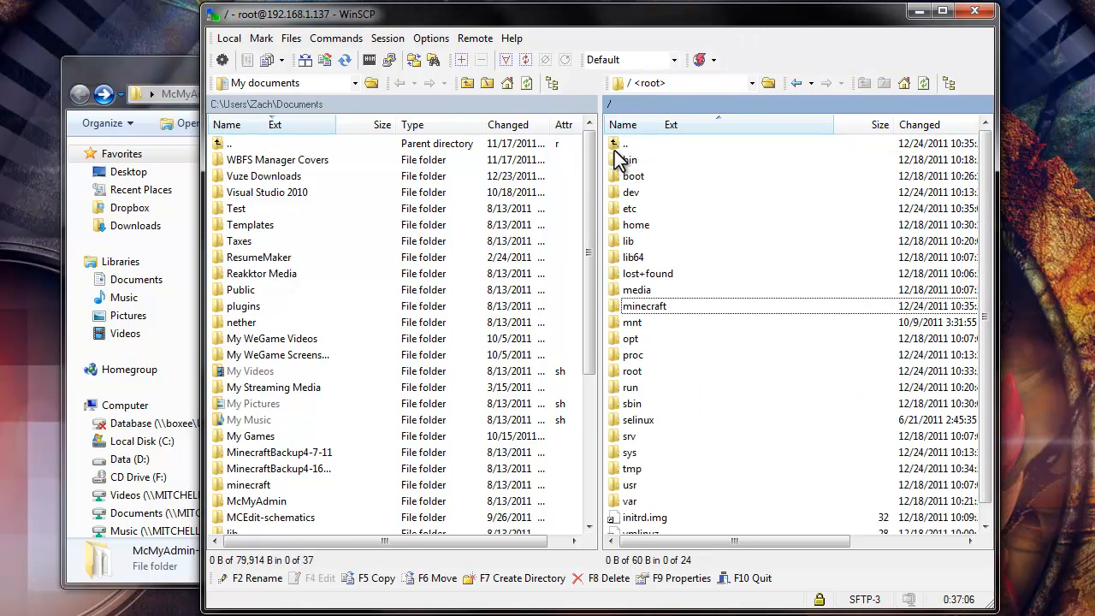
click(923, 83)
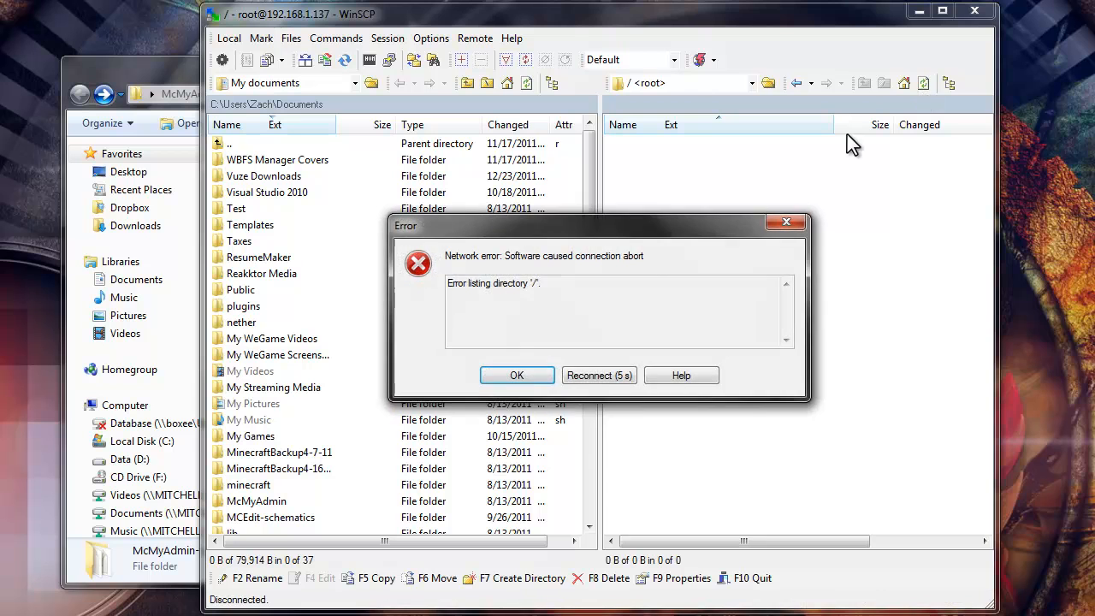
click(603, 376)
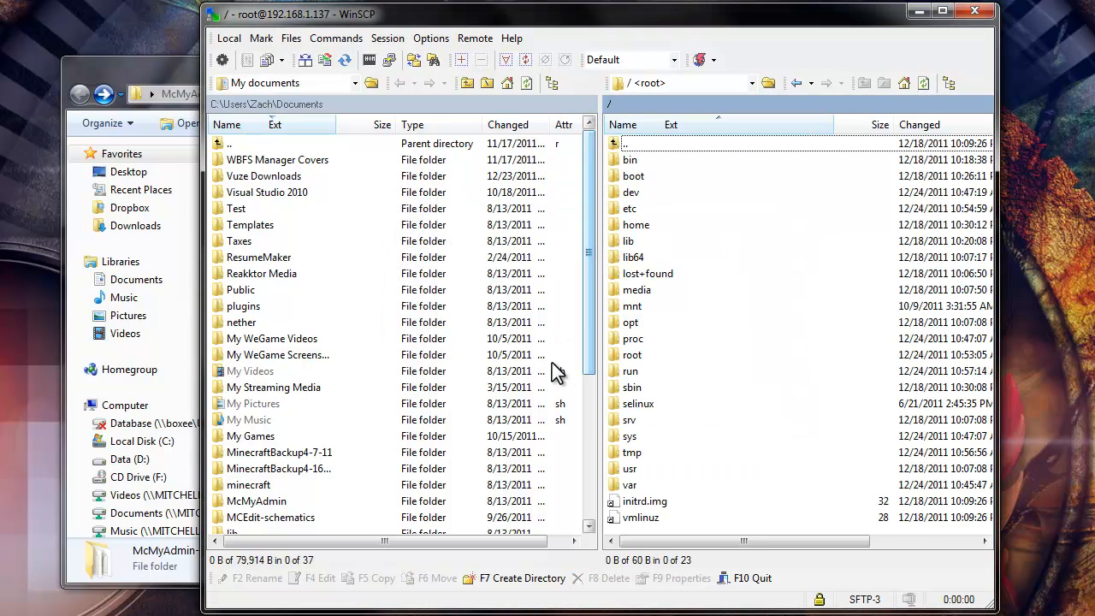
Create a new minecraft directory at the server's root and enter it
right_click(665, 527)
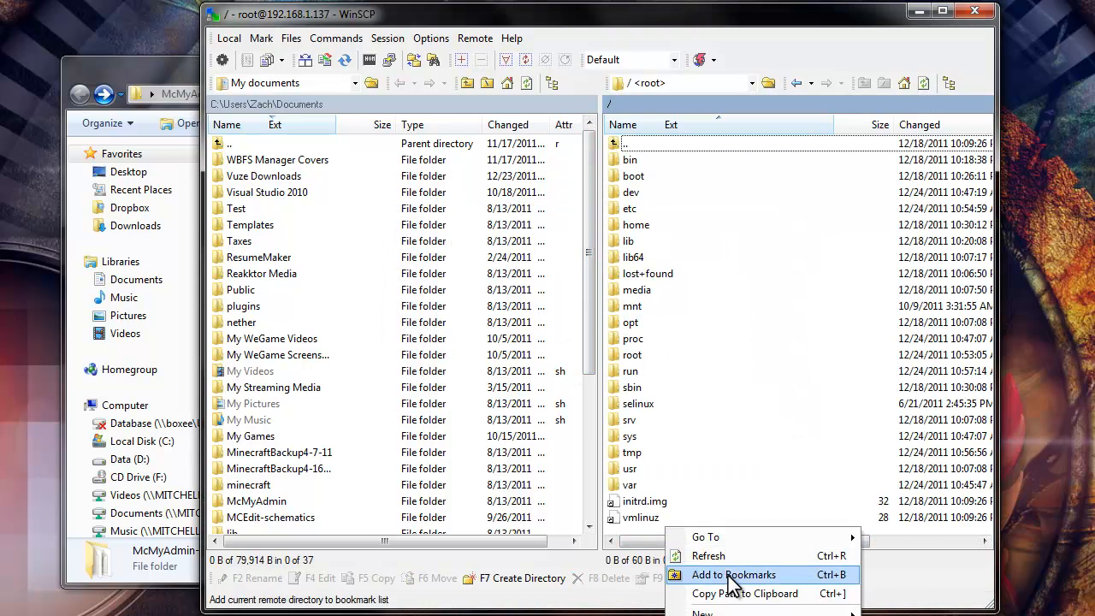
mouse_move(753, 610)
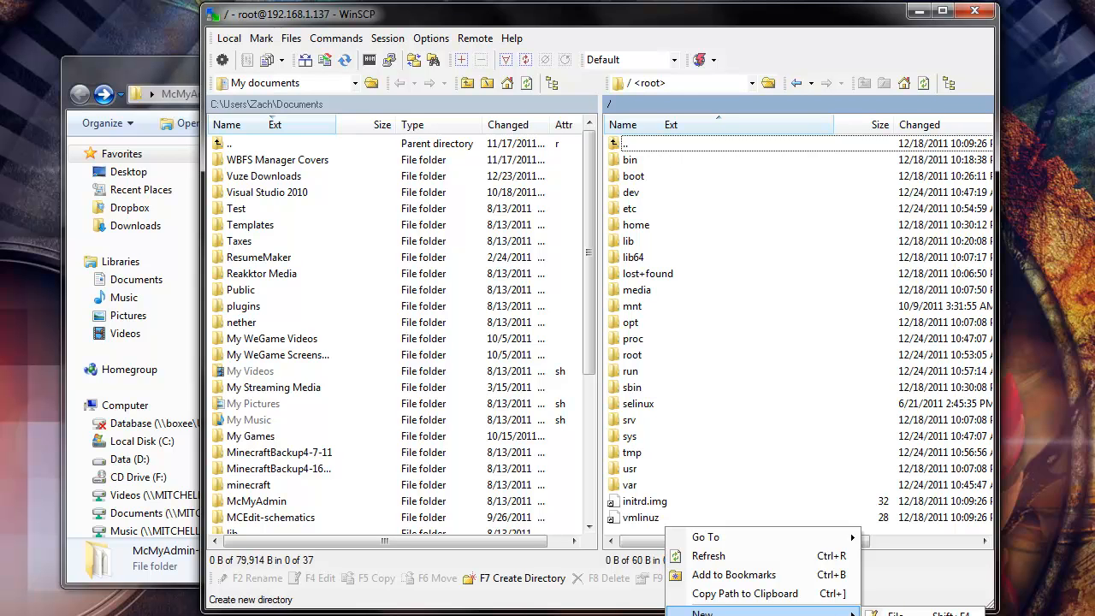
key(F7)
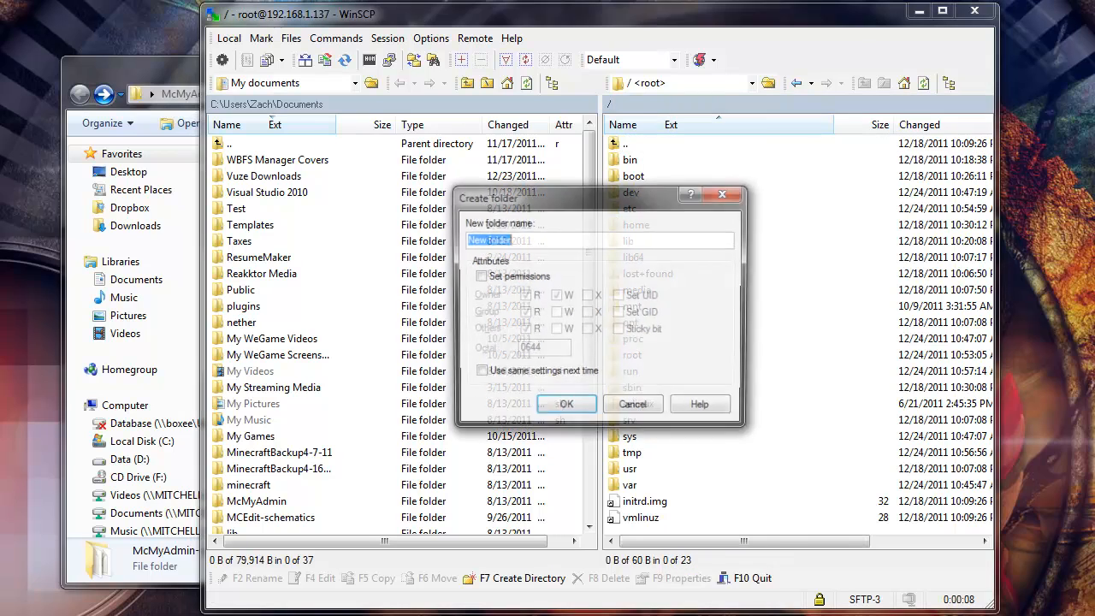
text(minecraft)
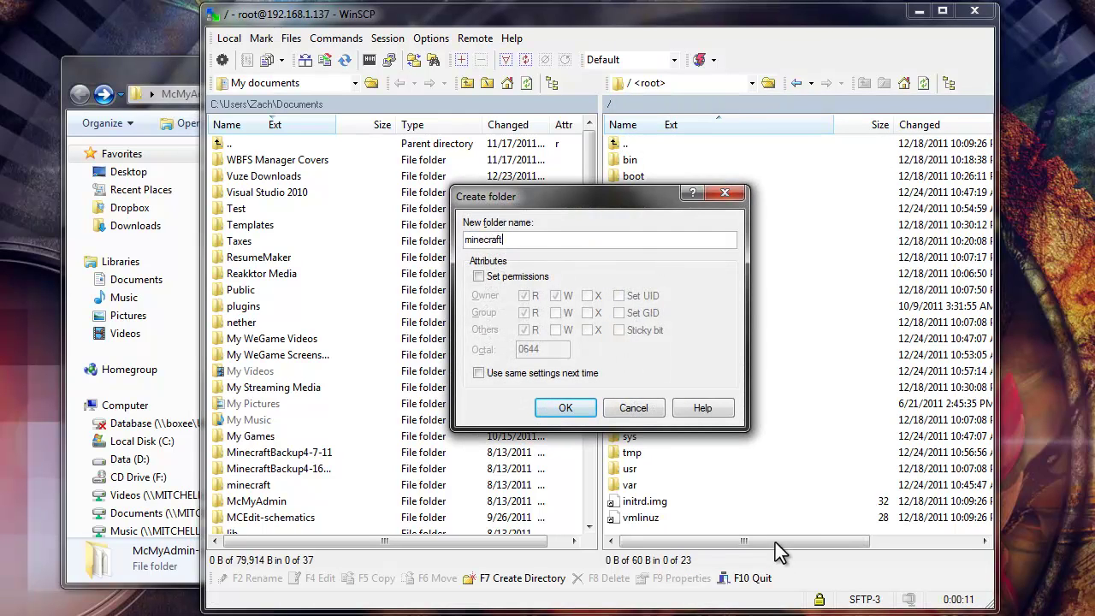
key(Return)
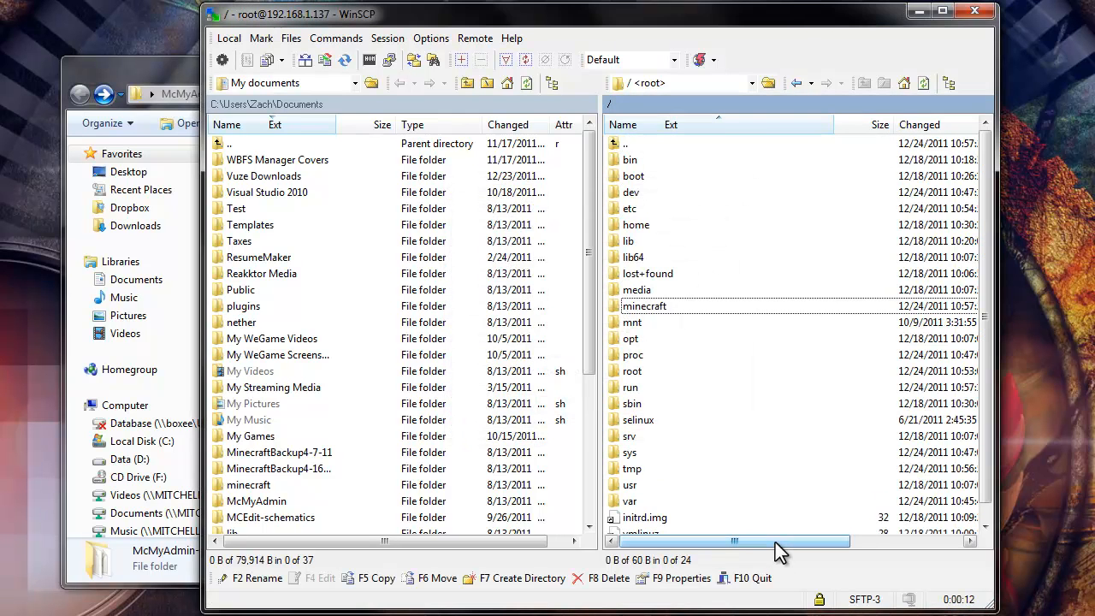
double_click(661, 313)
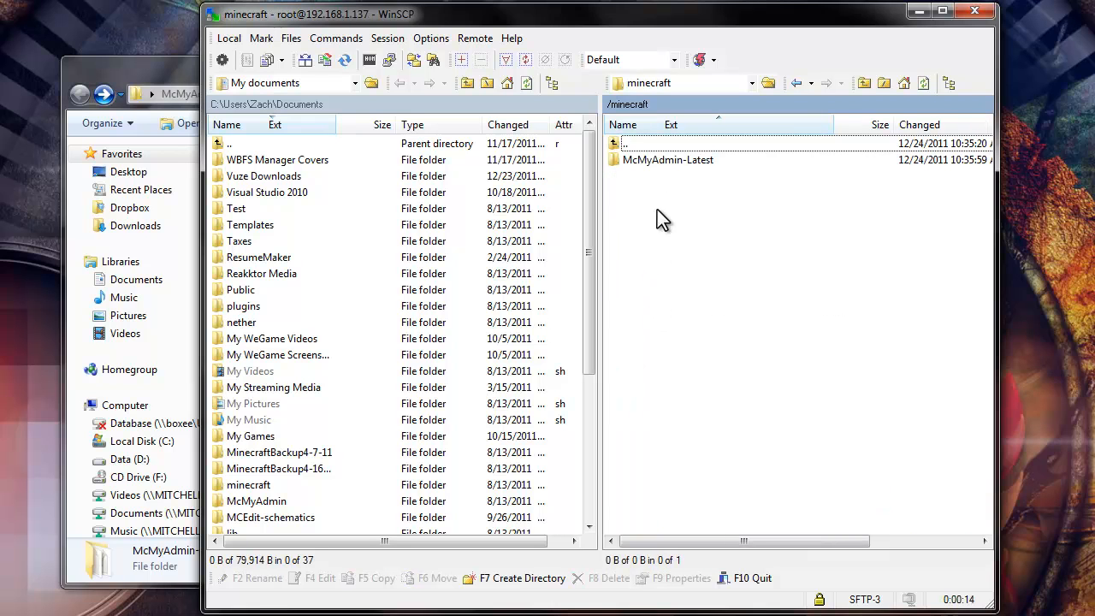
click(923, 83)
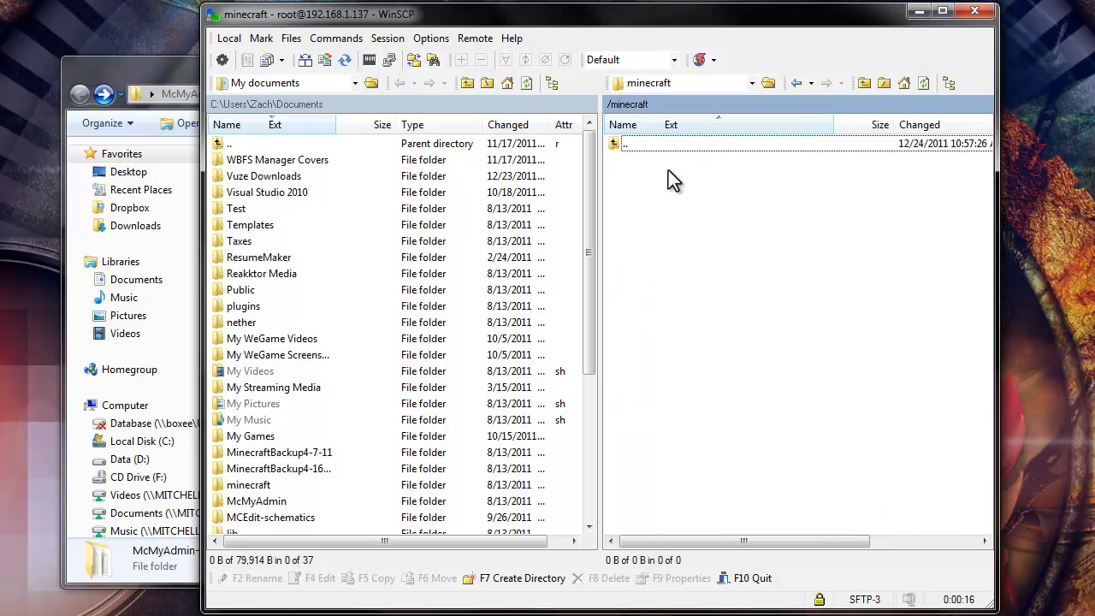
Upload the local McMyAdmin-Latest folder into /minecraft and open it remotely
click(165, 69)
drag(261, 172, 789, 287)
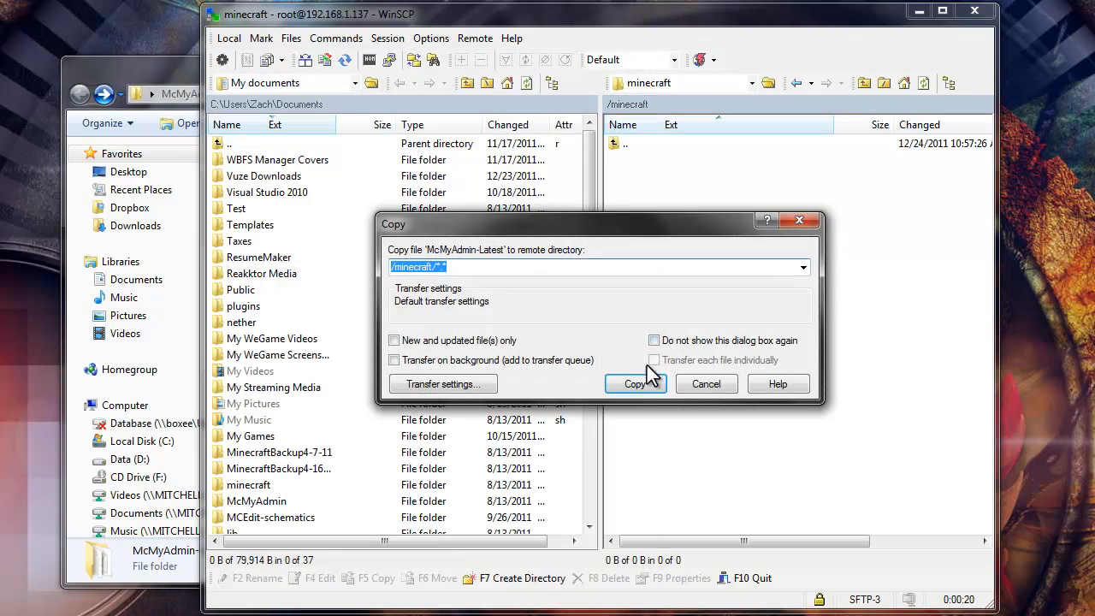
click(638, 383)
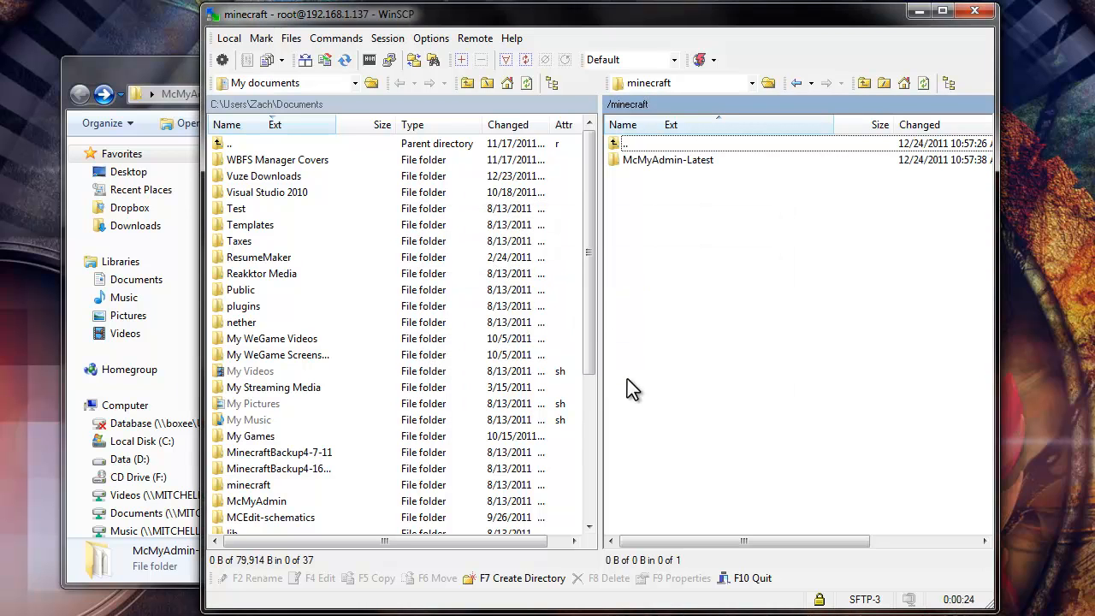
double_click(673, 161)
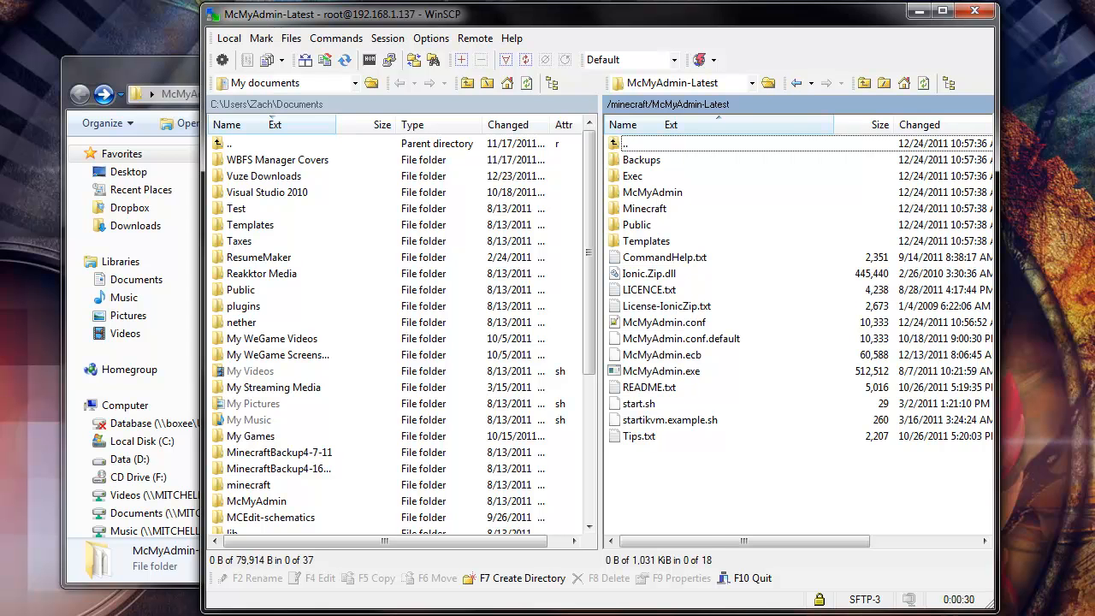
In the terminal, list the home directory and move up to the filesystem root
key(alt+Tab)
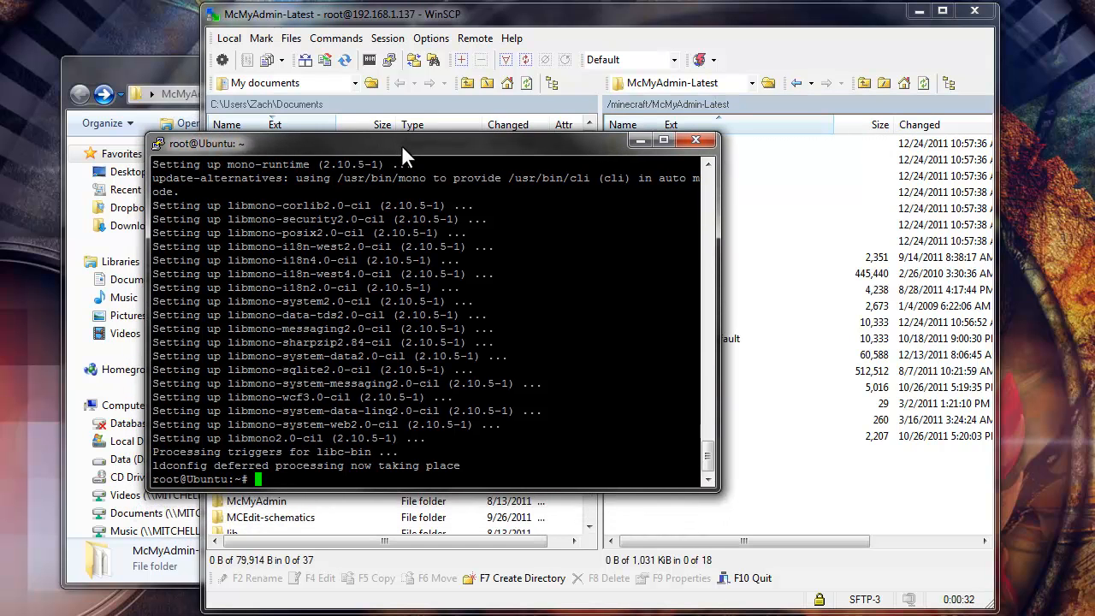
text(ls)
key(Return)
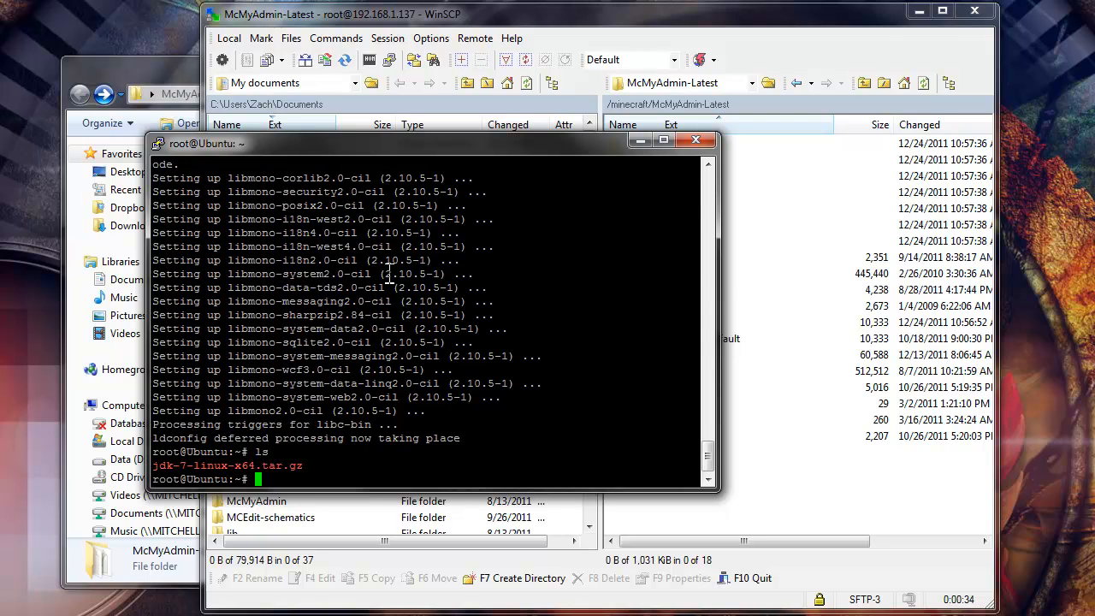
text(cd ..)
key(Return)
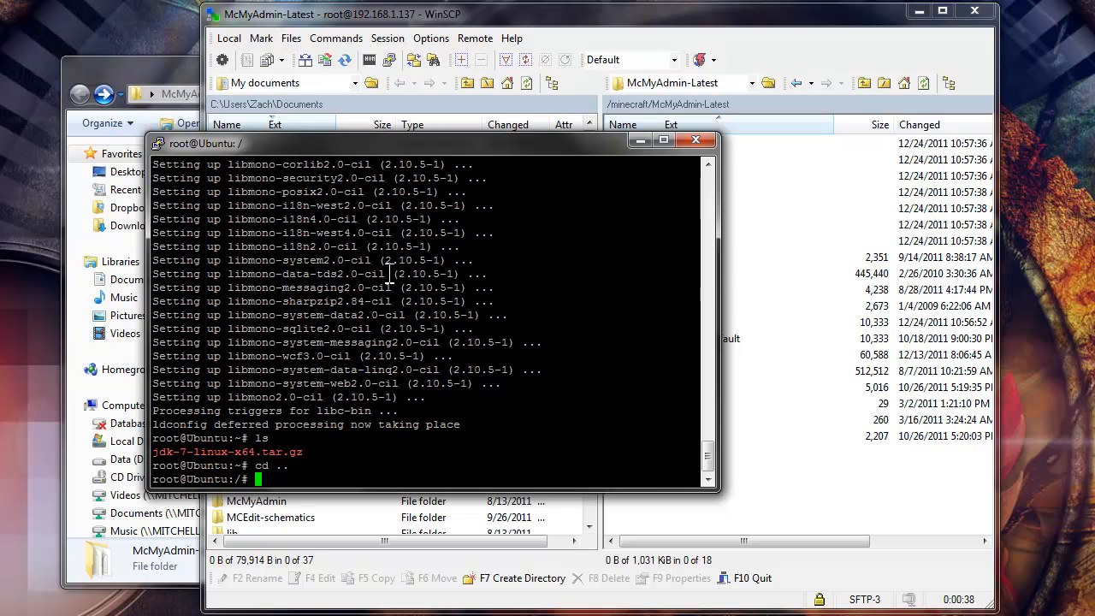
text(ls)
key(Return)
text(cd)
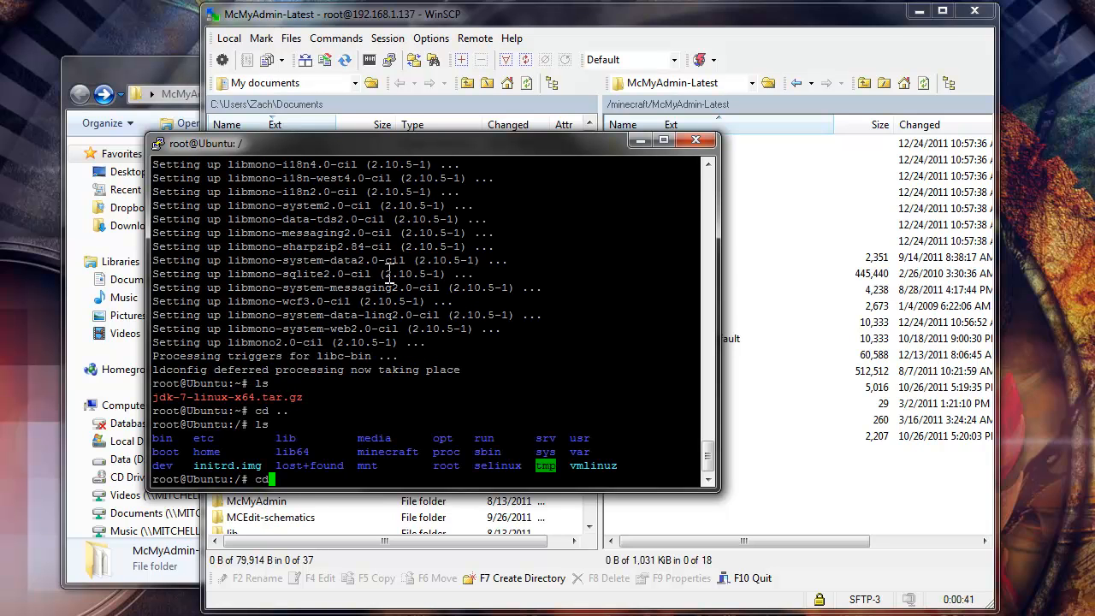
text( min)
Change into /minecraft/McMyAdmin-Latest and launch mono McMyAdmin.exe
key(Tab)
key(Return)
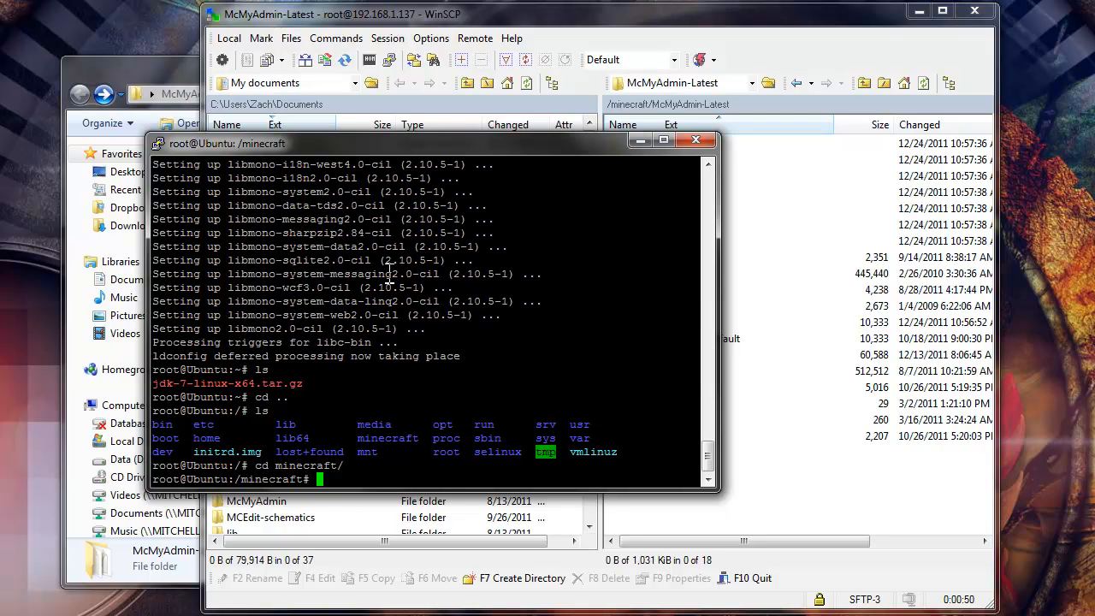
text(cd M)
text(c)
key(Tab)
key(Return)
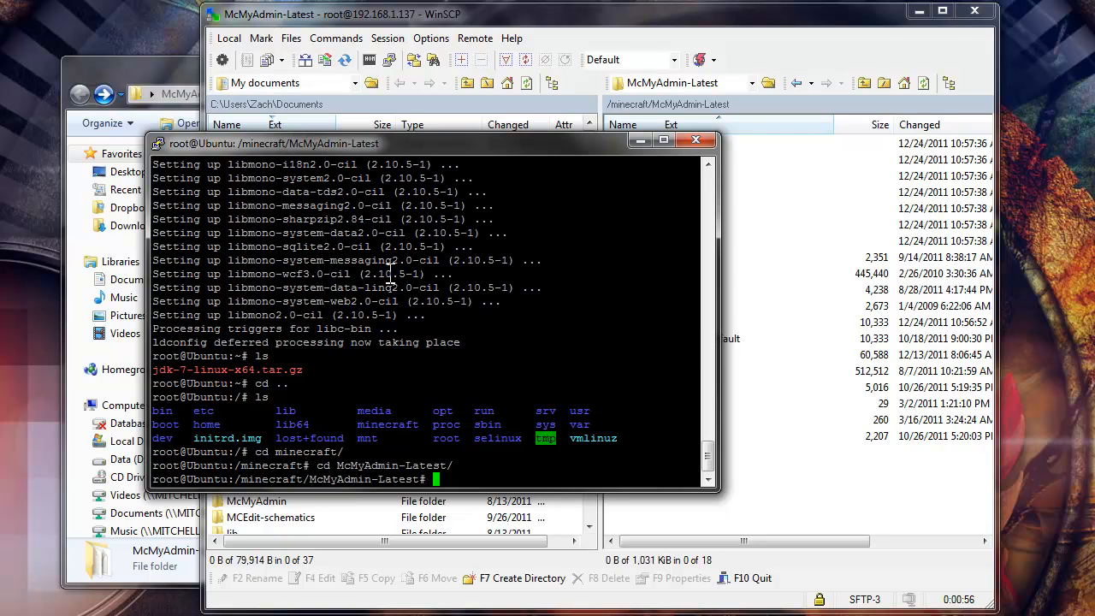
text(mono)
text( Mc)
key(Tab)
text(.ex)
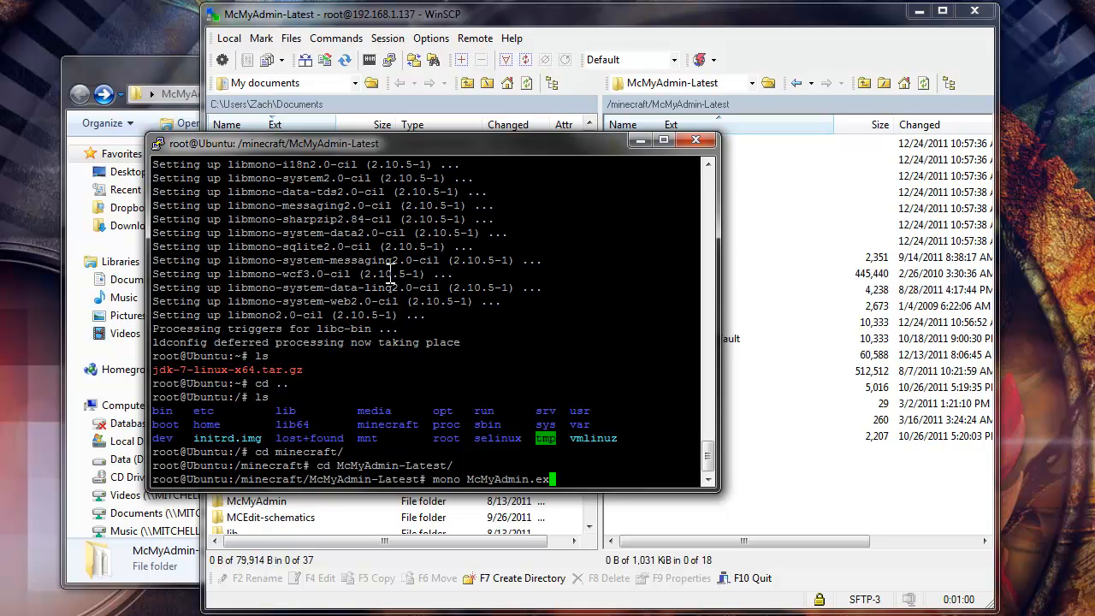
text(e)
key(Return)
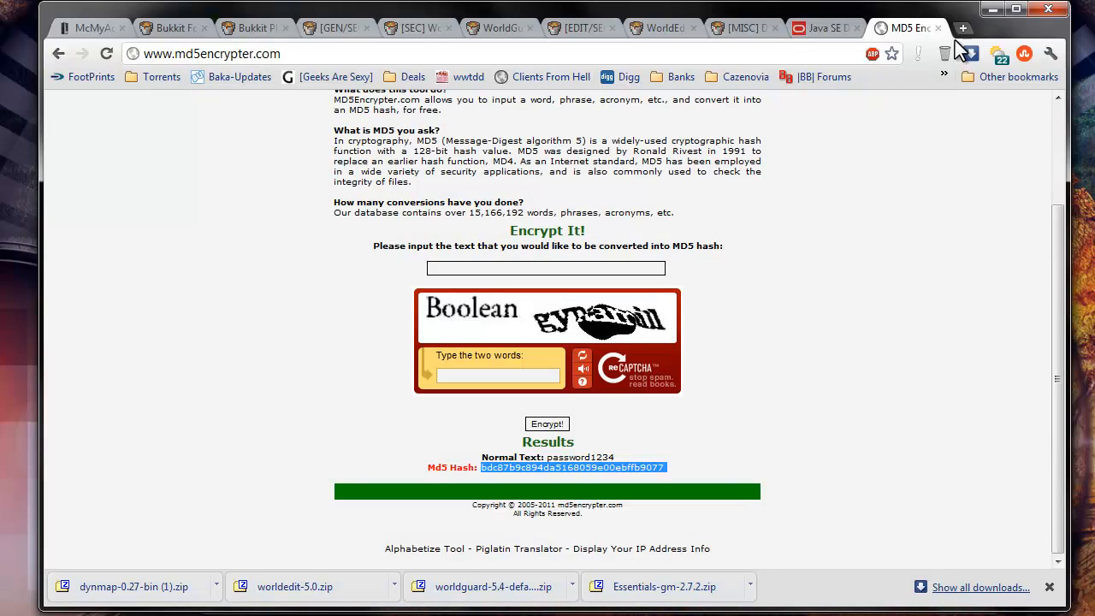
Log in to the McMyAdmin web panel on port 8080 as admin and begin the first-start wizard
click(962, 28)
text(192)
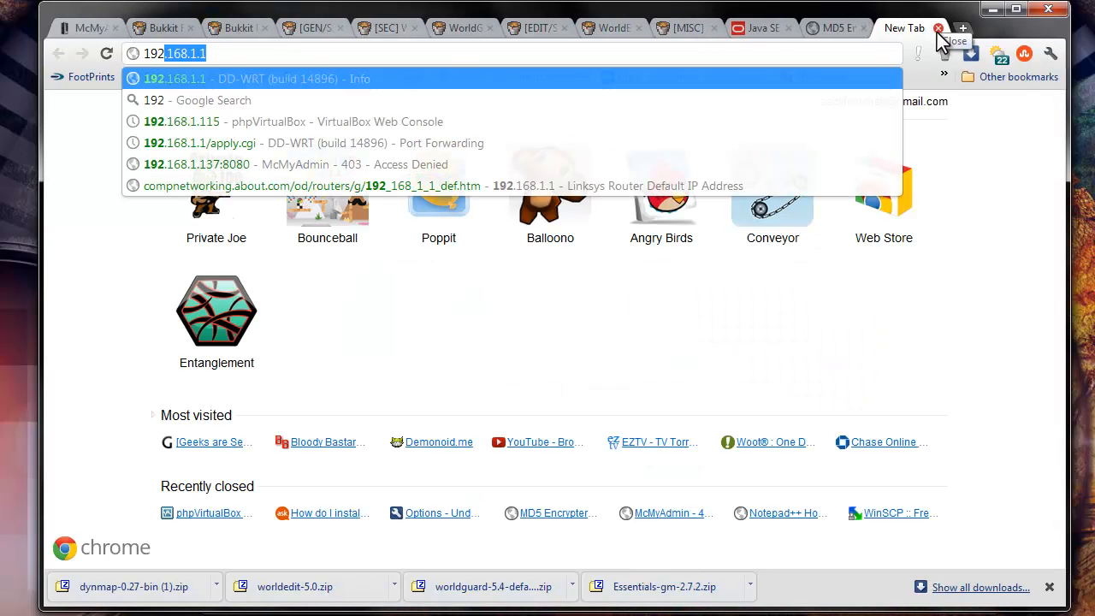
text(.168.1.)
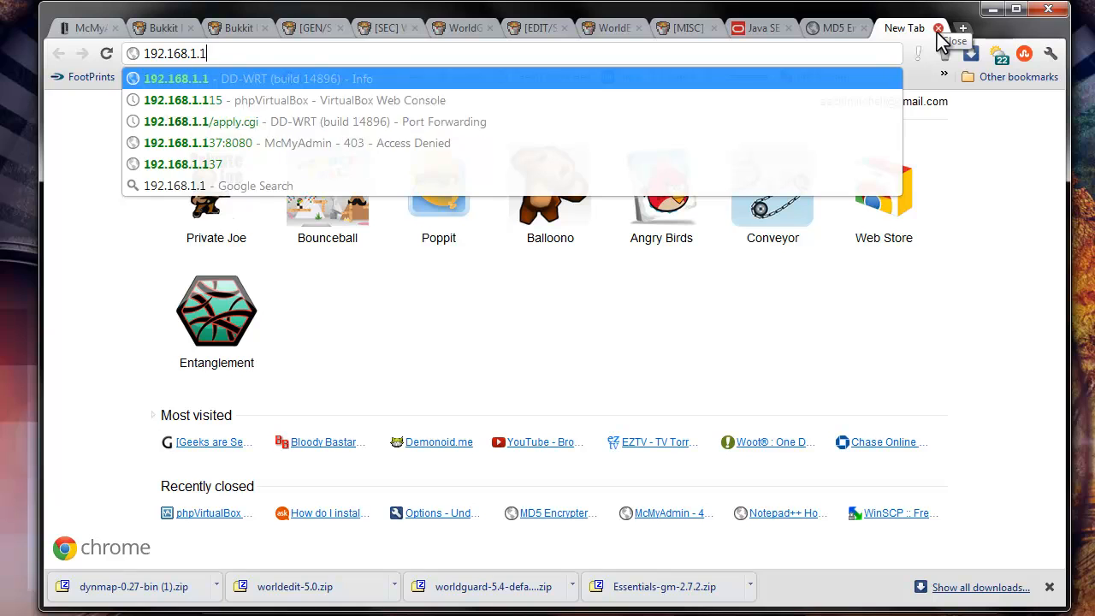
text(137)
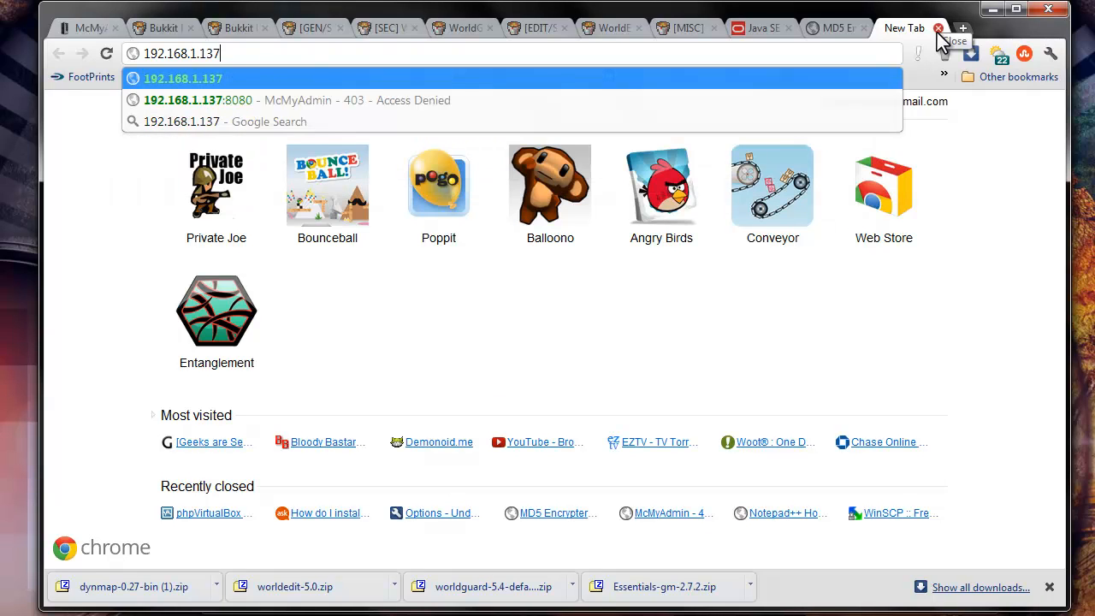
text(:8080)
key(Return)
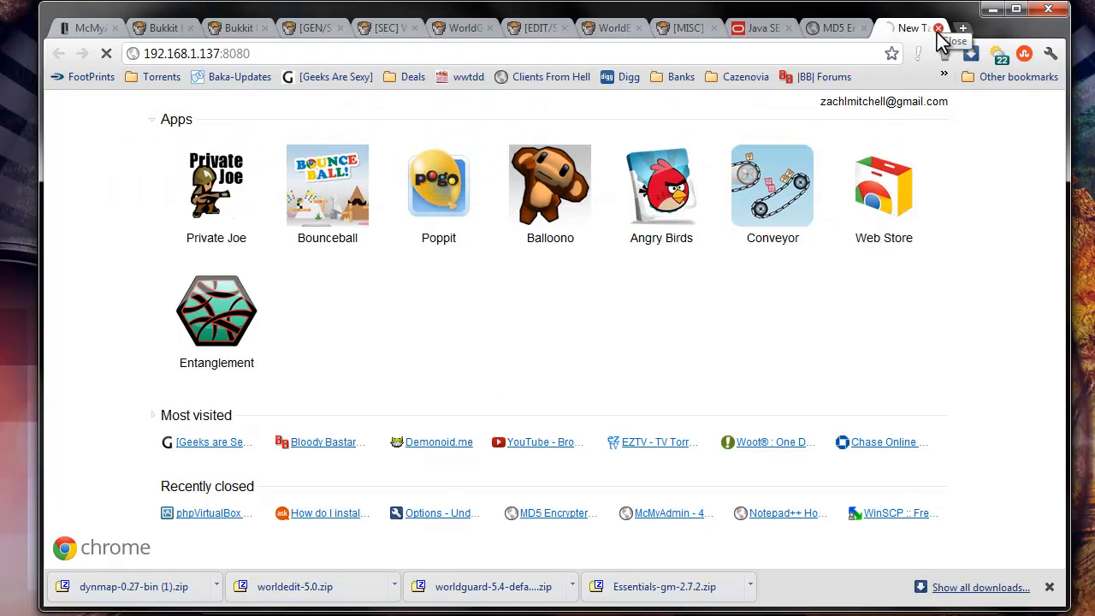
text(admin)
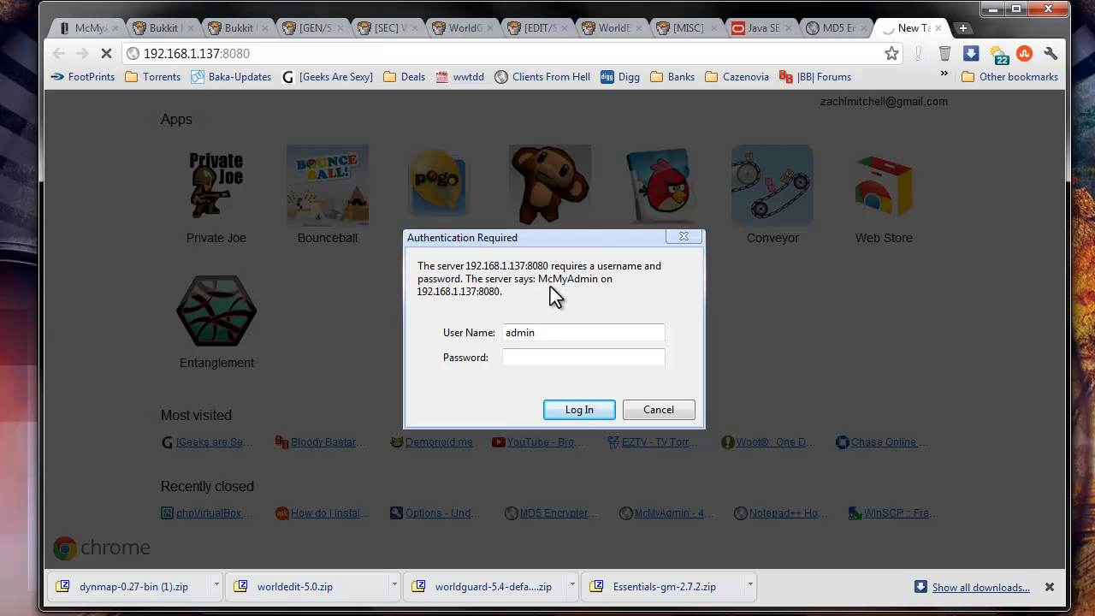
text(**********)
text(**)
key(Return)
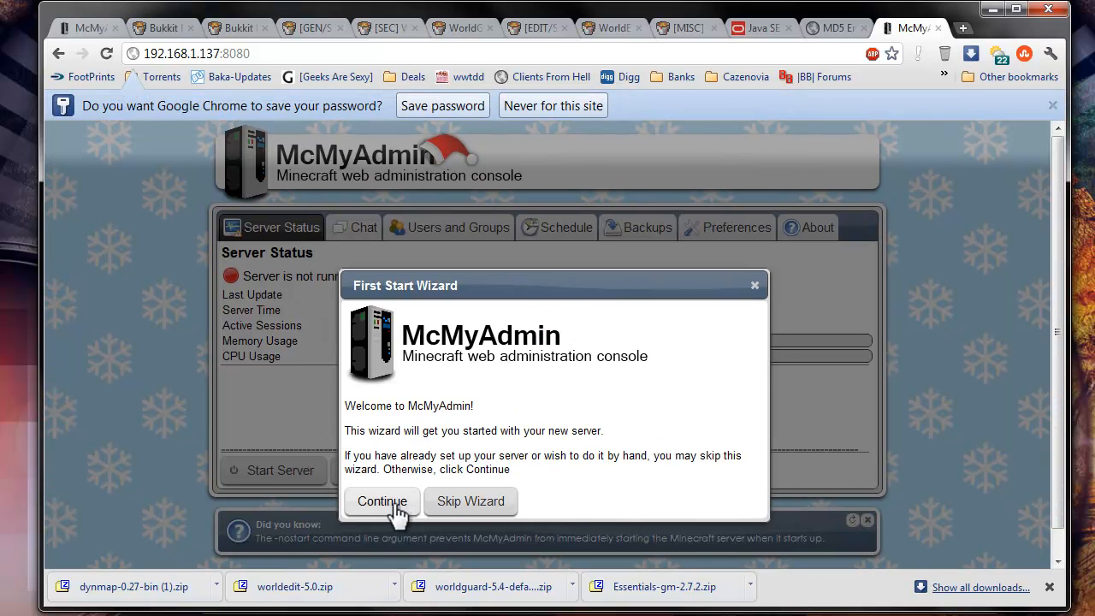
click(382, 504)
click(575, 233)
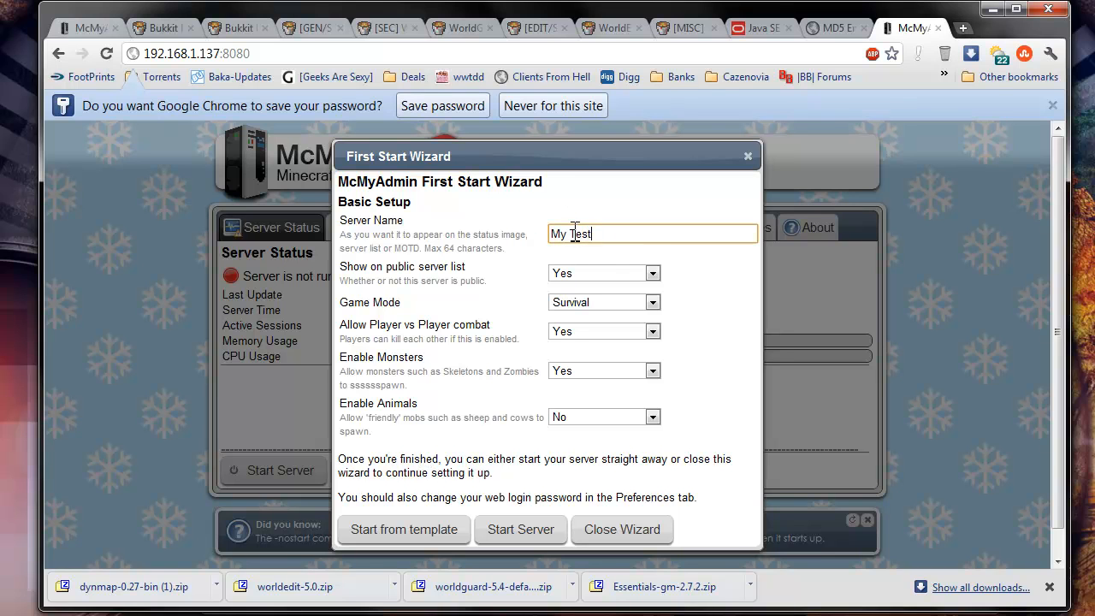
text(Server)
Set Public list No, Enable Animals Yes, and install the Winter Wonderland template to start the server
click(600, 271)
click(592, 301)
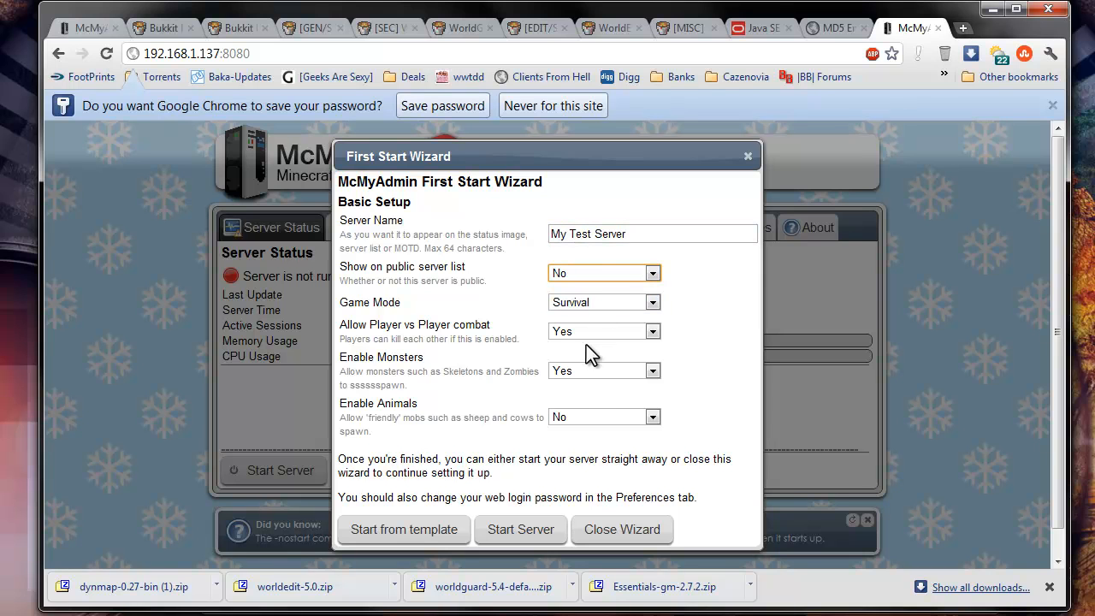
click(582, 416)
click(580, 432)
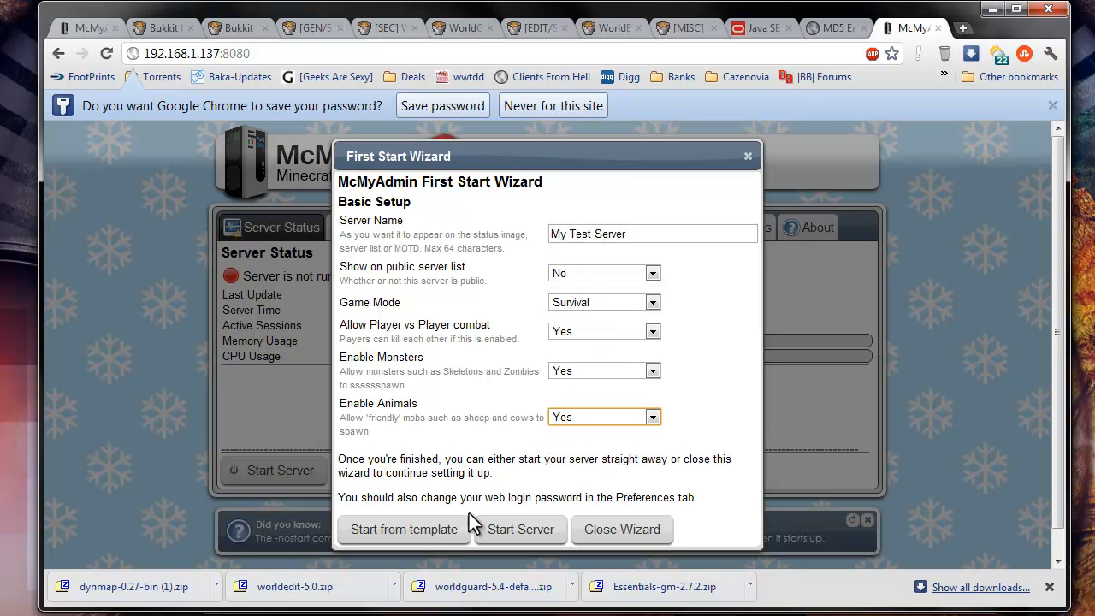
click(443, 530)
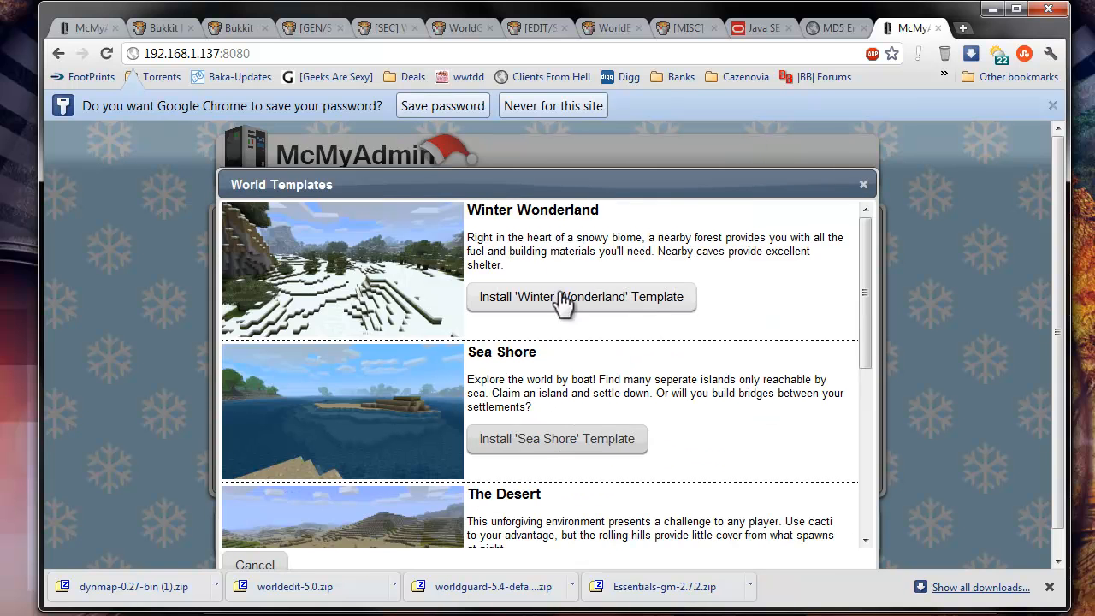
click(607, 301)
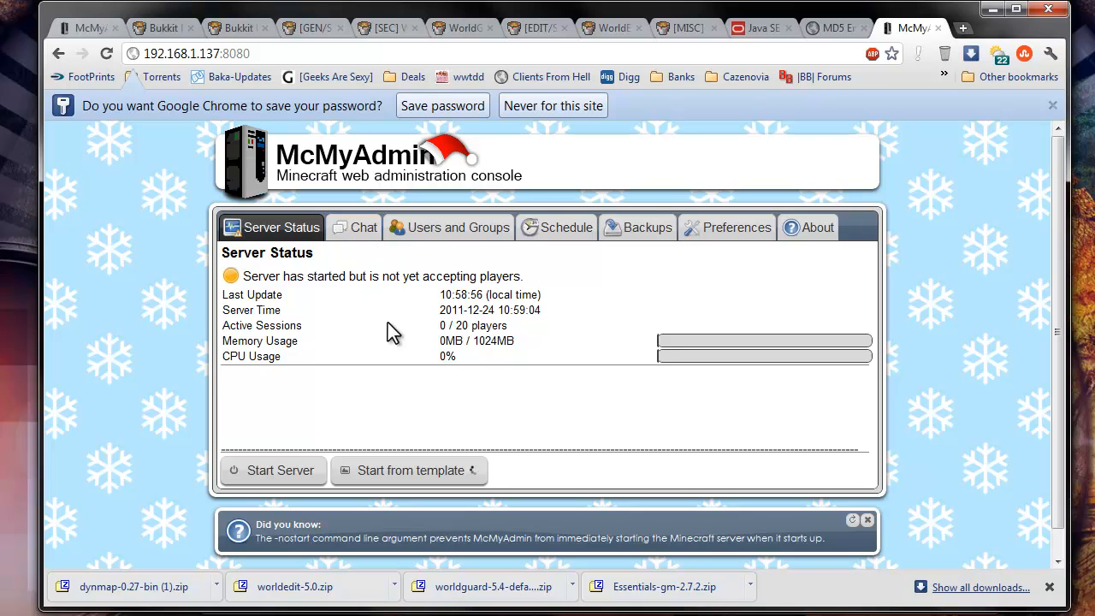
Check the console log and Server Status, moving the console window aside, until the 8-player server is accepting players
click(1049, 588)
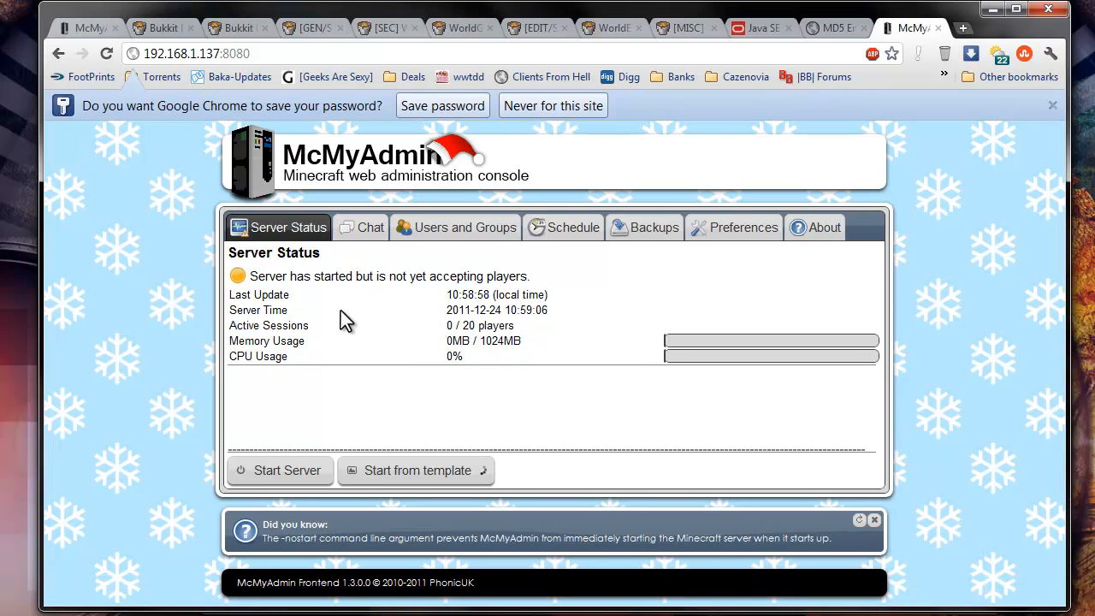
click(366, 228)
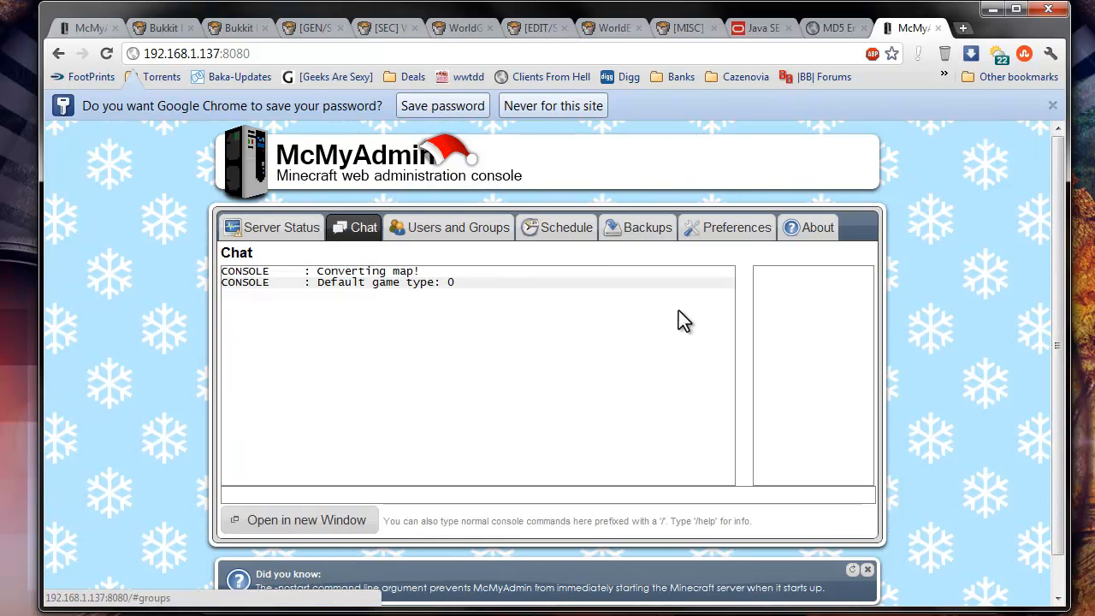
click(282, 229)
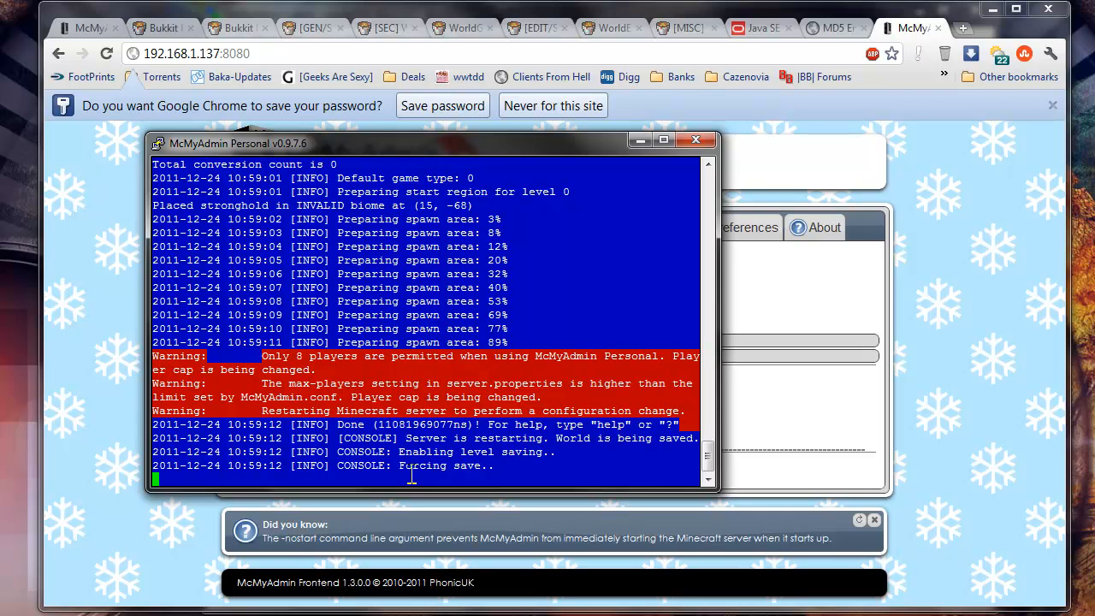
drag(307, 146, 622, 172)
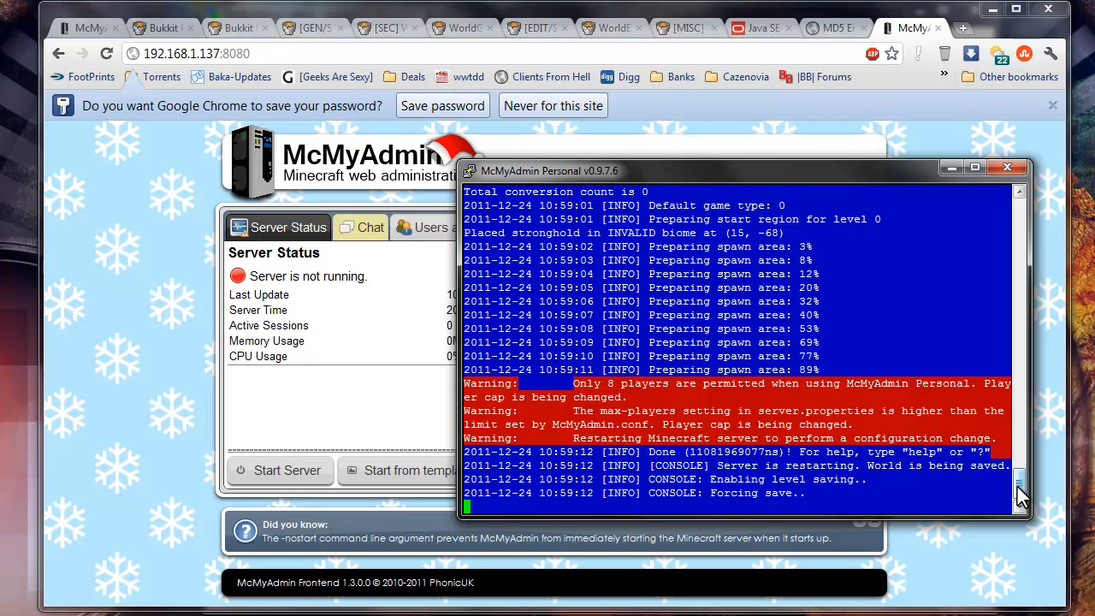
drag(1017, 487, 1020, 468)
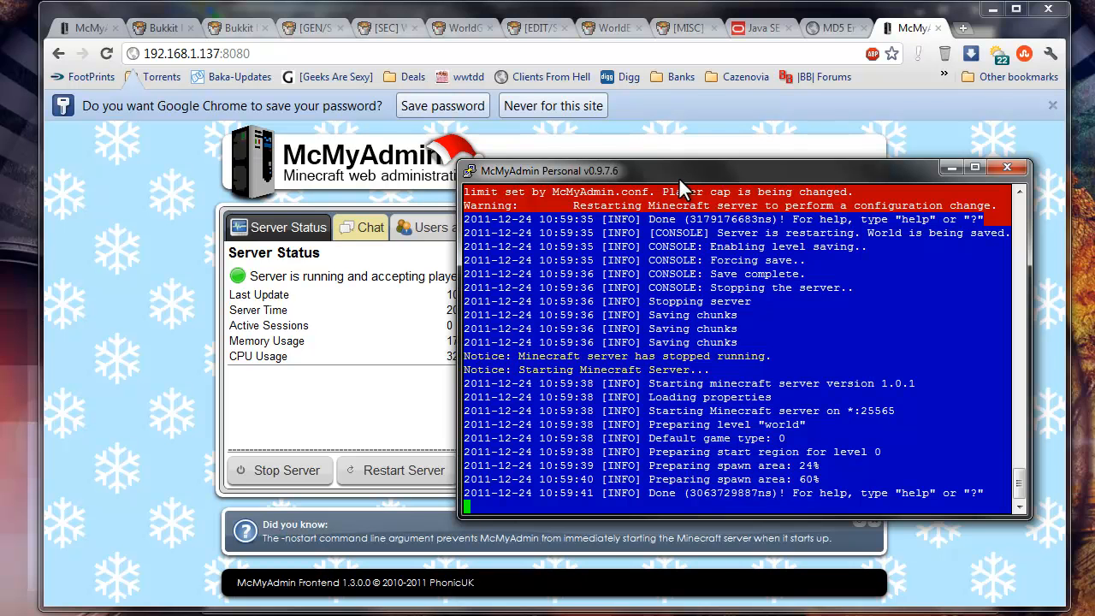
drag(679, 180, 693, 227)
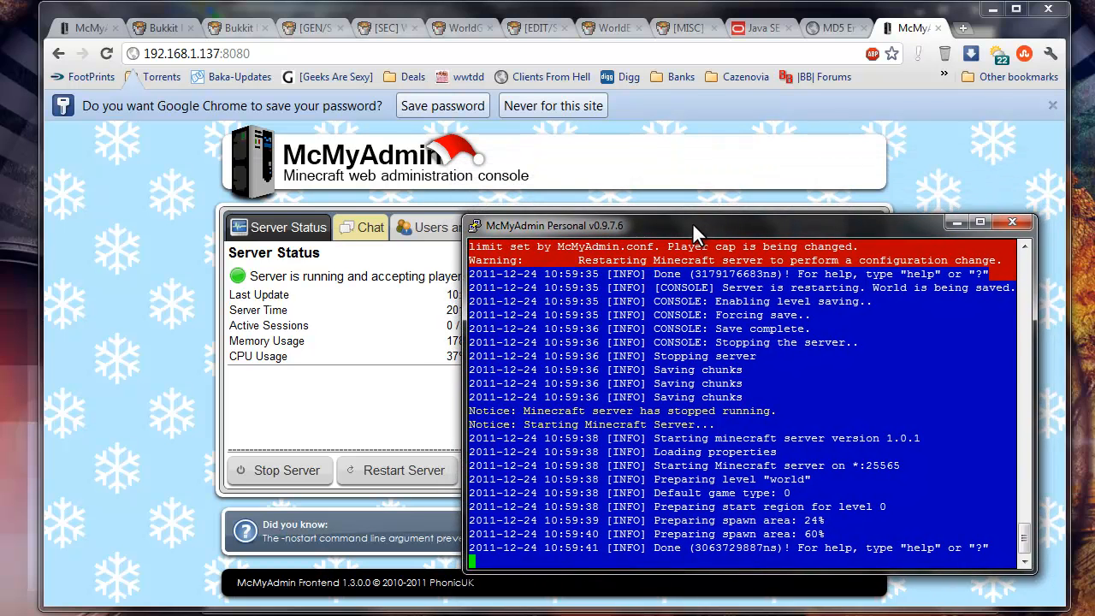
From About > Updates, download and install the latest Bukkit build
click(945, 157)
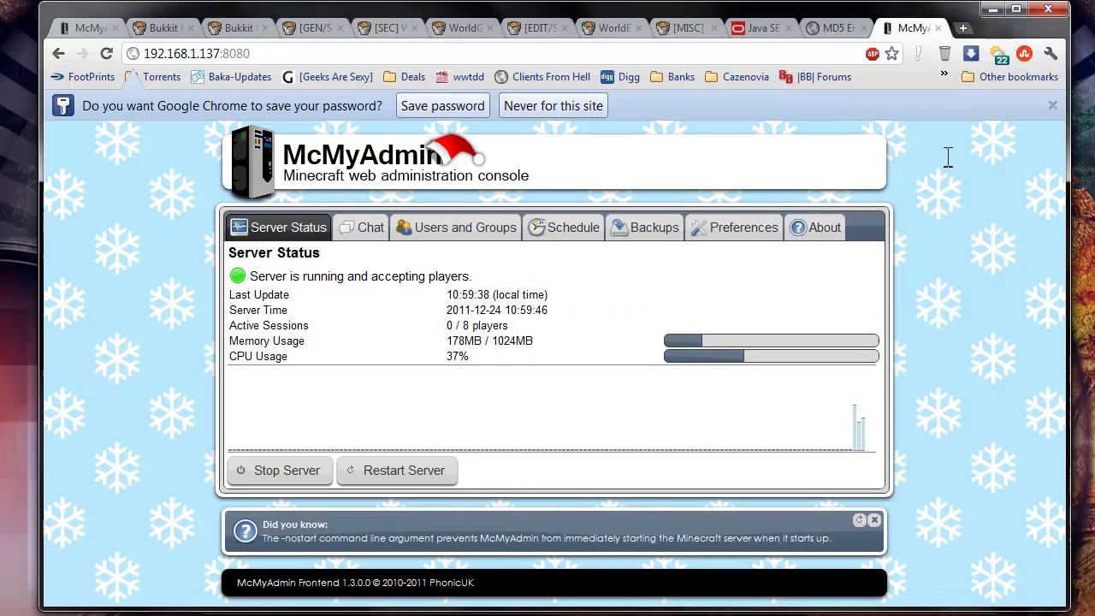
click(817, 228)
click(295, 315)
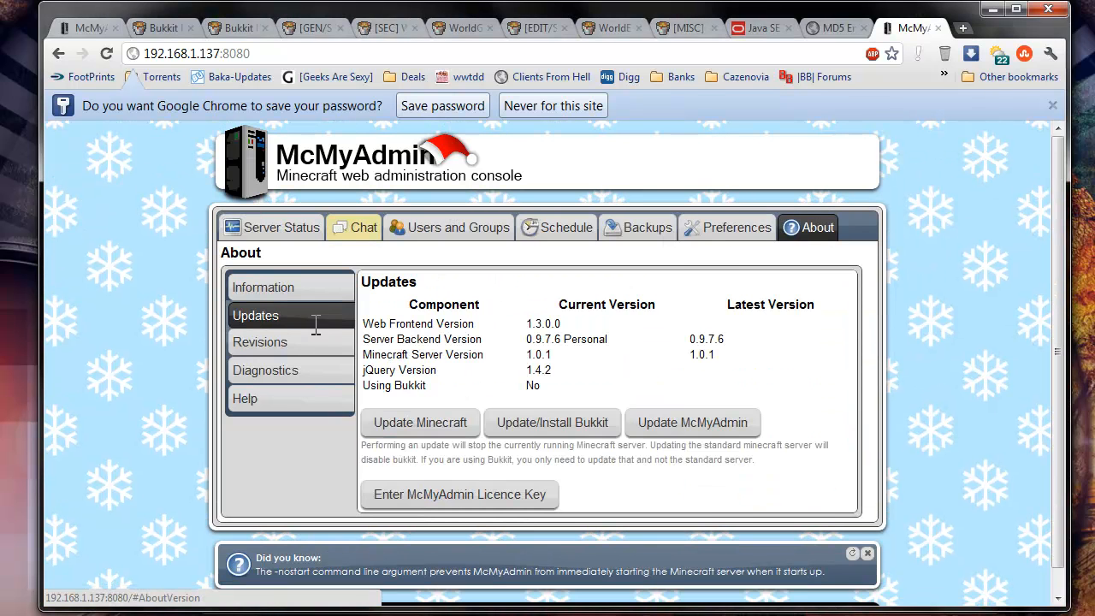
click(556, 427)
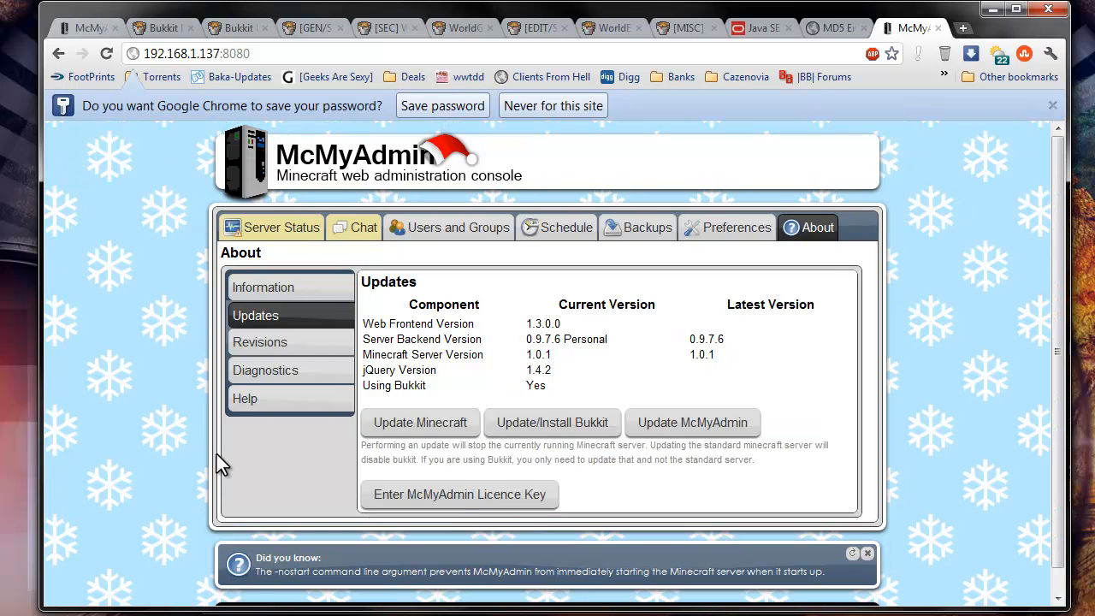
Confirm Server Status reports Bukkit, check the console, then switch to the WinSCP window
click(278, 226)
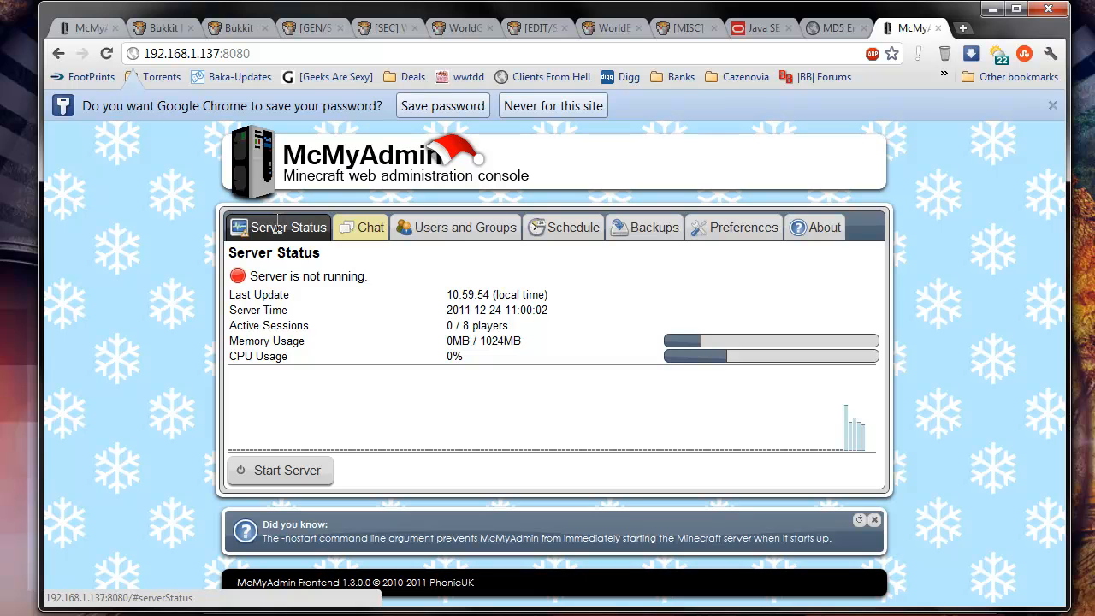
click(815, 228)
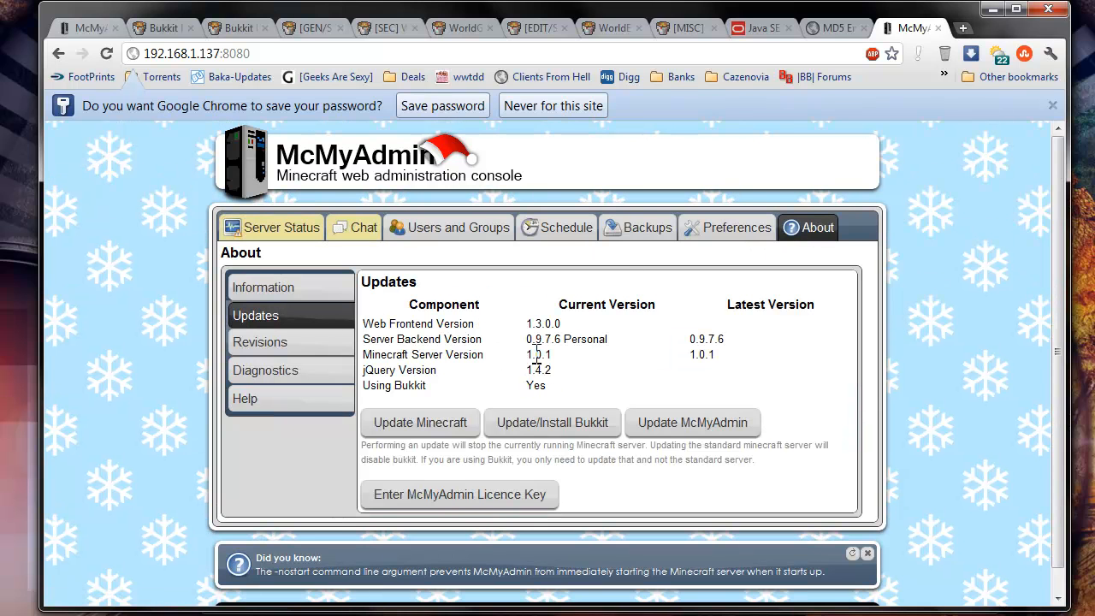
click(272, 233)
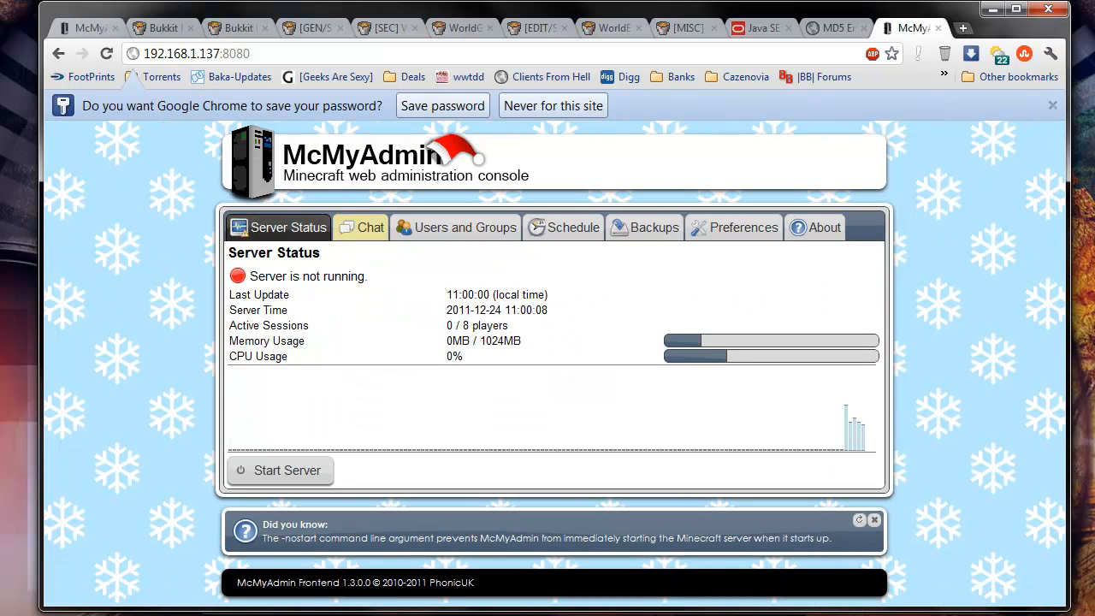
key(alt+Tab)
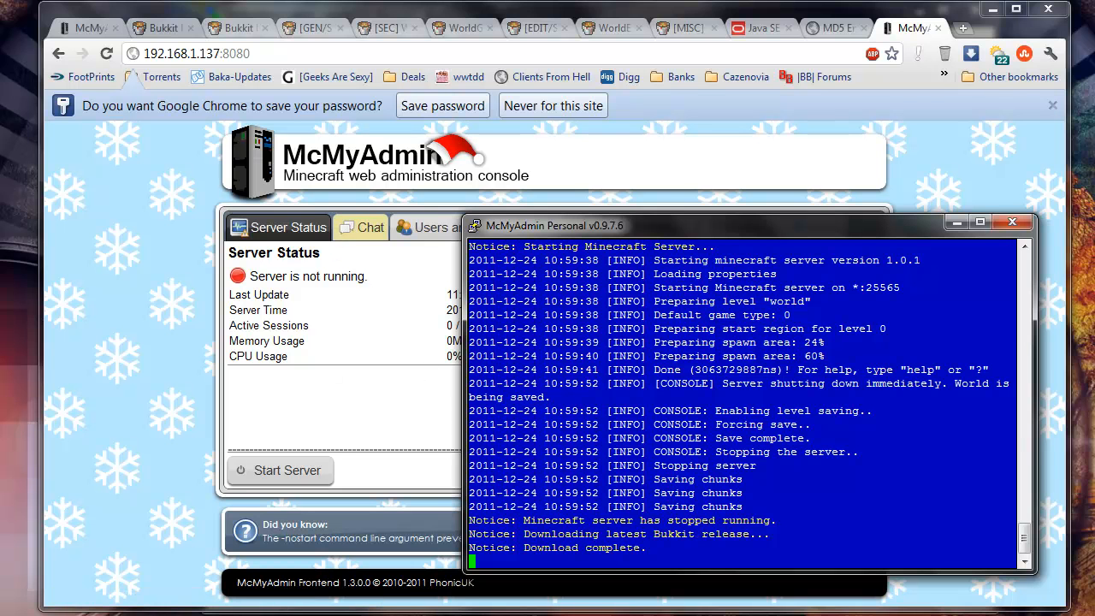
key(alt+Tab)
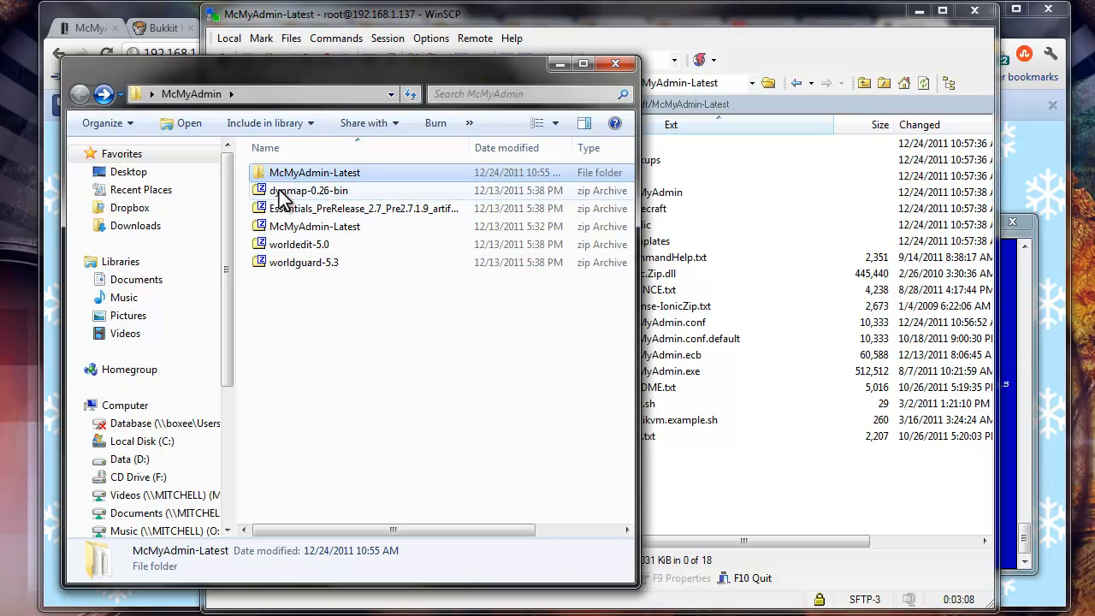
Extract the worldedit-5.0 archive here and delete its README, NOTICE, LICENSE and CHANGELOG files
right_click(304, 213)
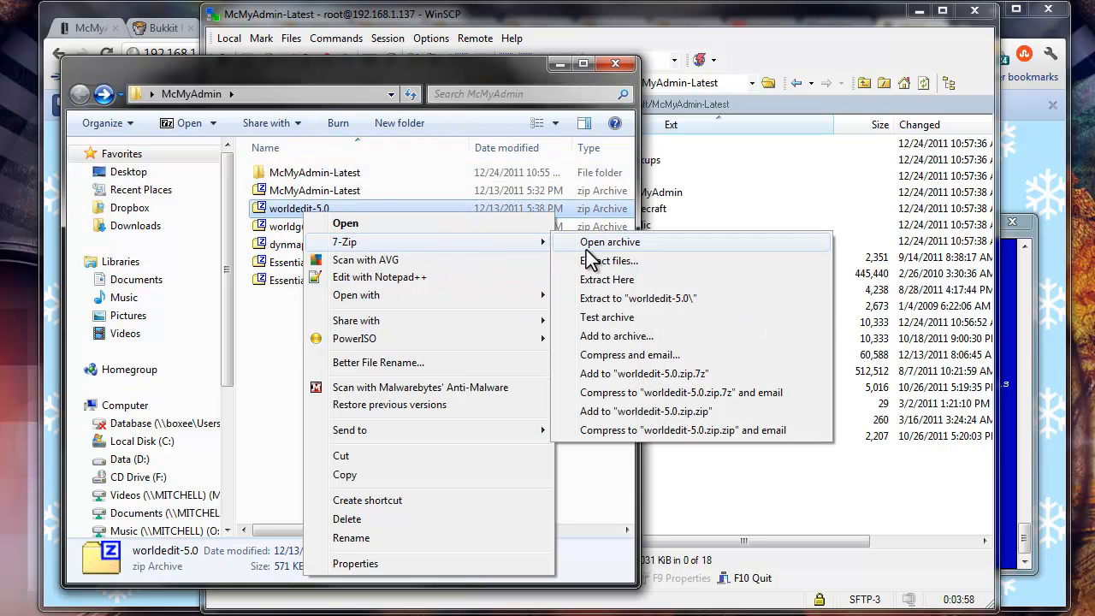
click(641, 279)
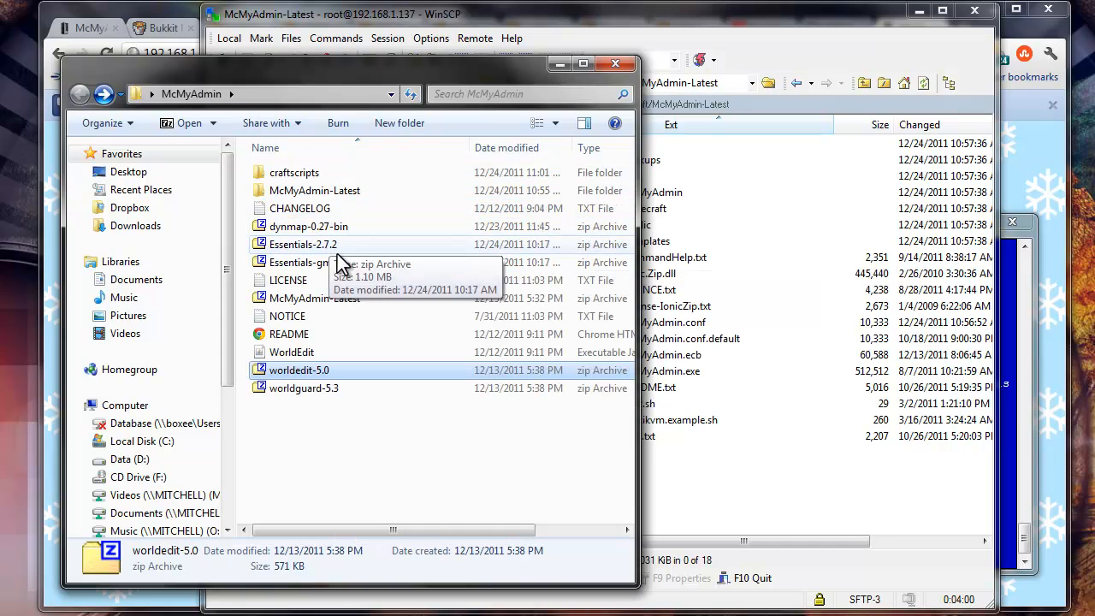
click(305, 334)
ctrl+click(291, 317)
ctrl+click(291, 282)
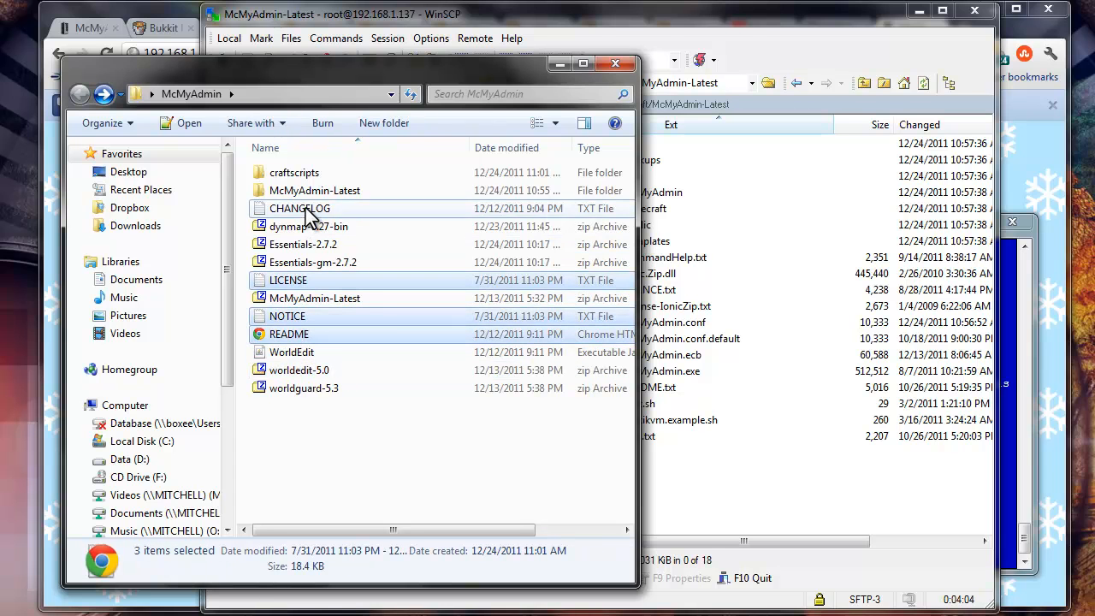
ctrl+click(304, 209)
key(Delete)
key(Return)
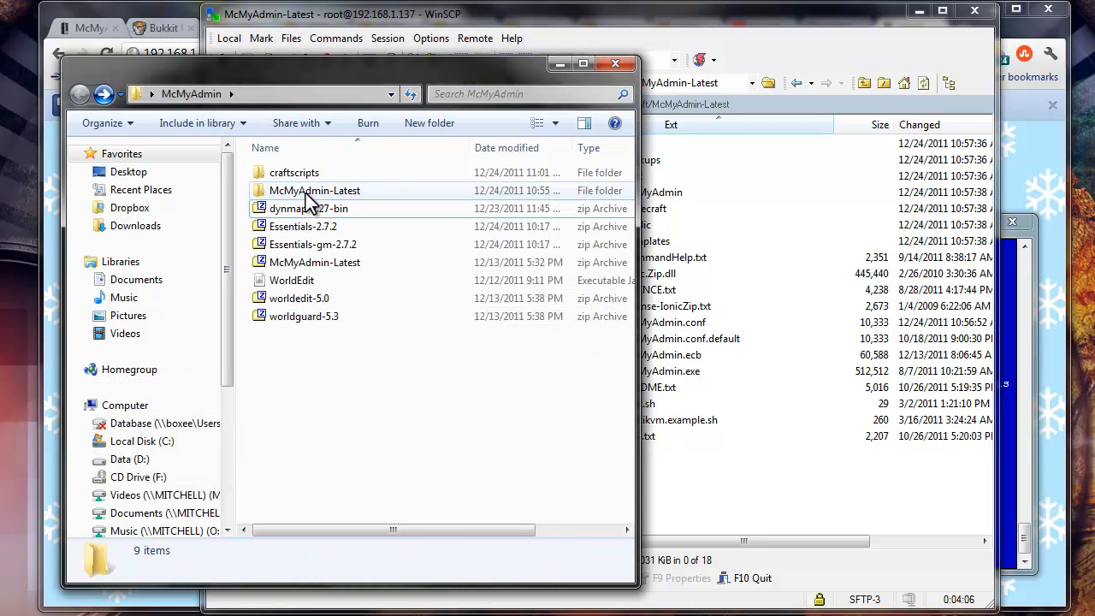
Extract the Essentials-2.7.2 and Essentials-gm-2.7.2 archives here
click(299, 226)
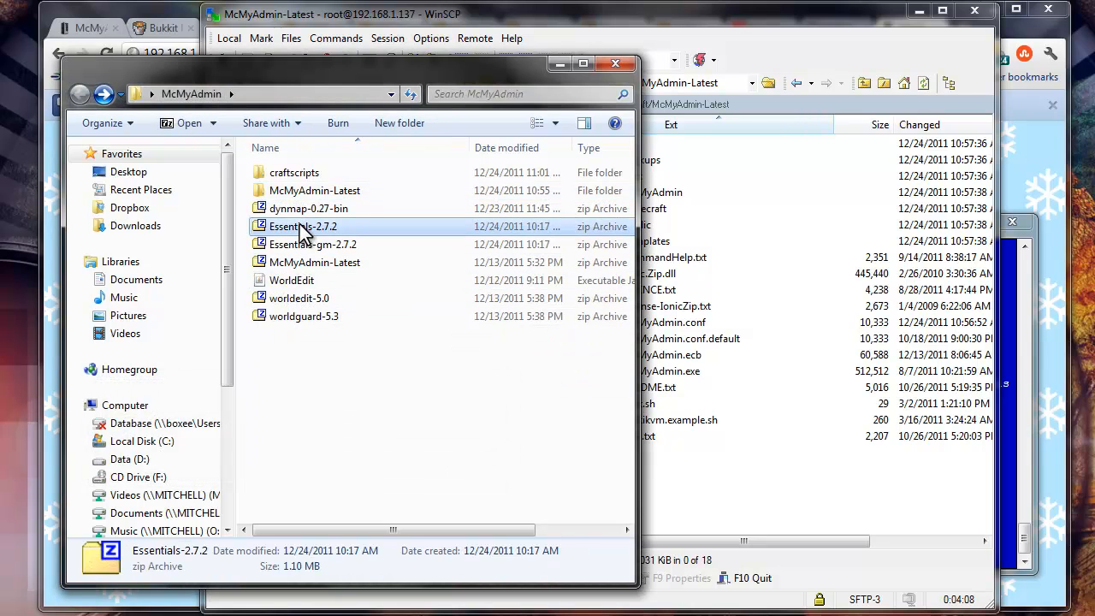
right_click(299, 226)
click(597, 289)
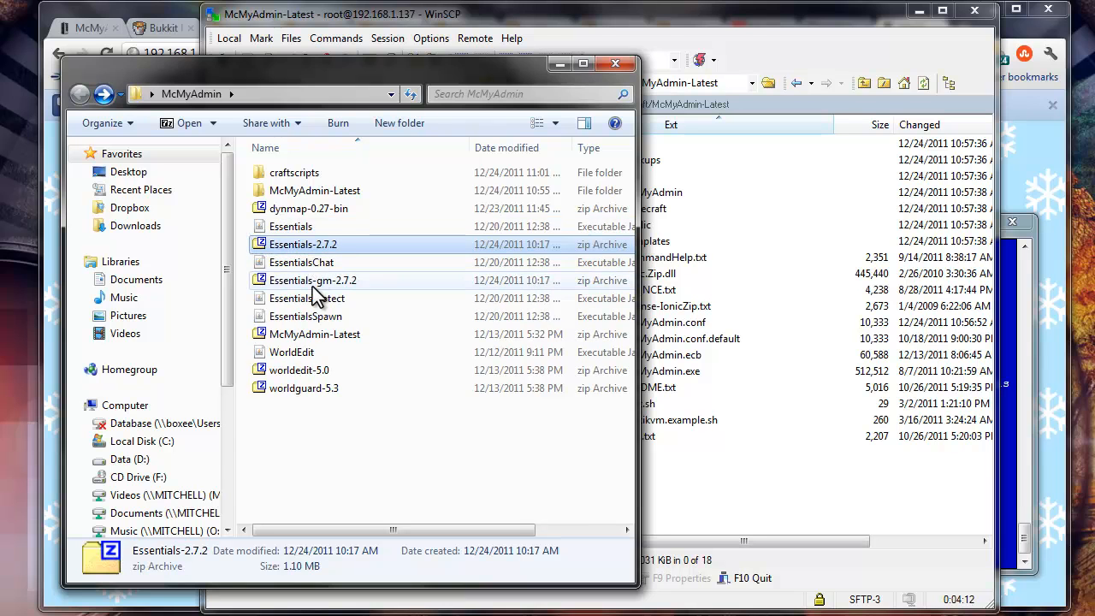
click(315, 285)
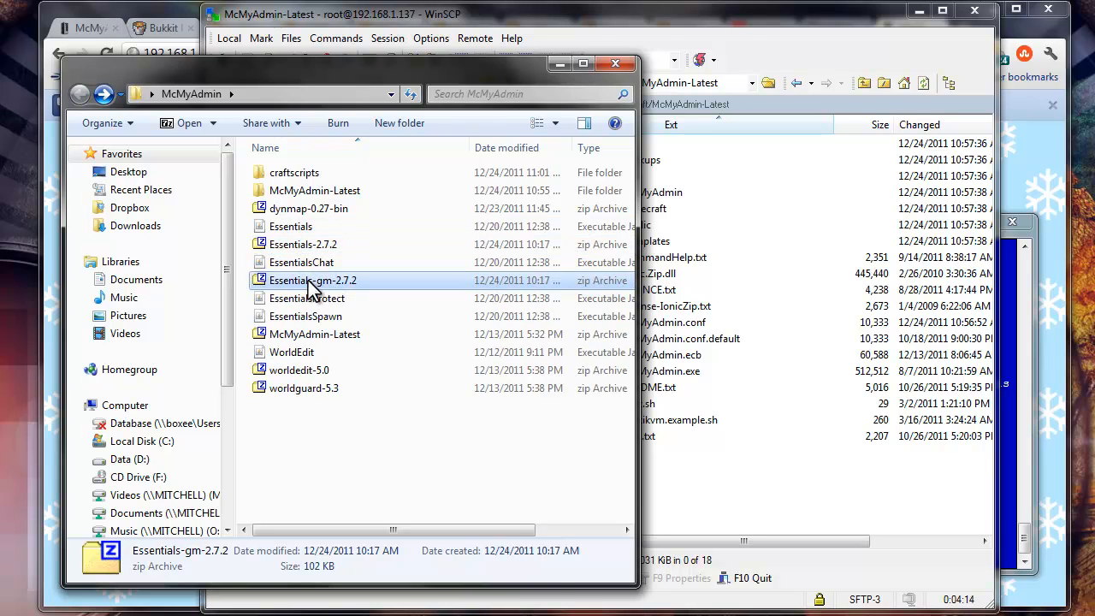
right_click(308, 281)
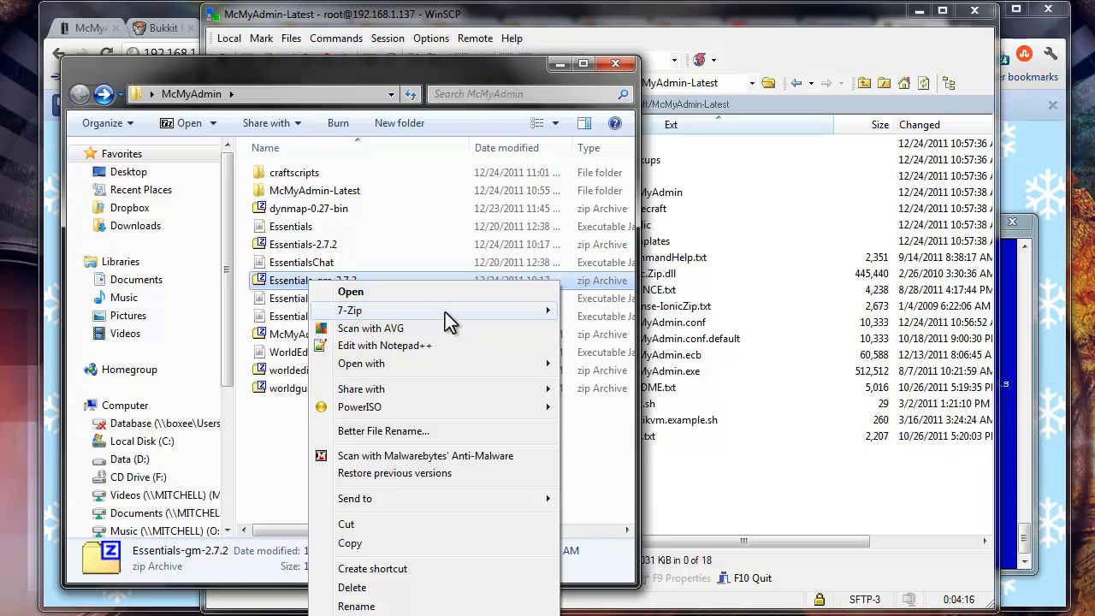
mouse_move(402, 310)
click(634, 345)
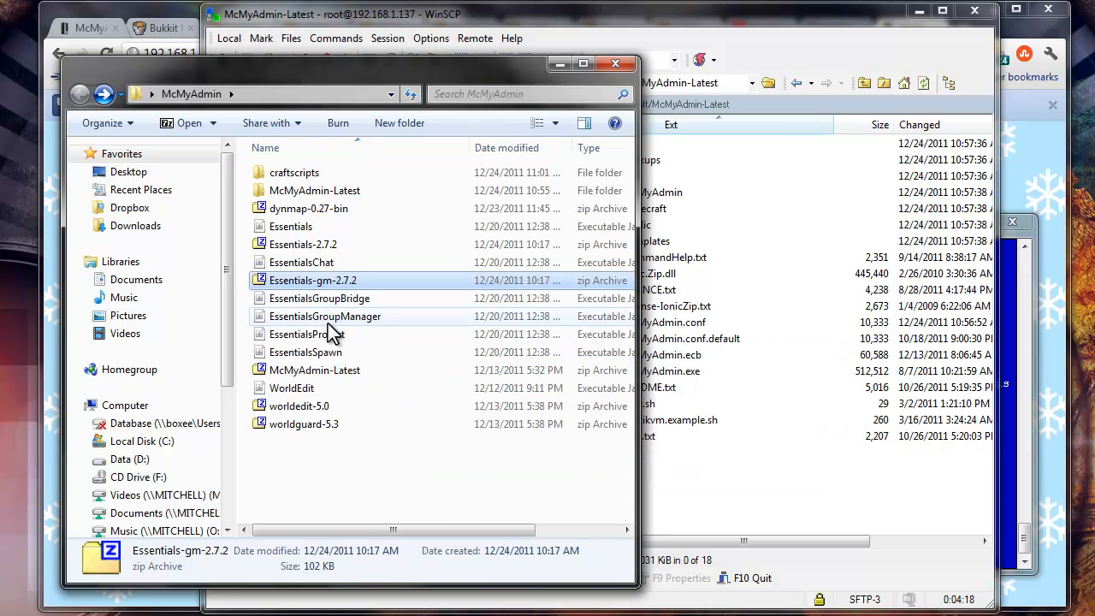
Extract the worldguard-5.3 and dynmap-0.27-bin archives into the folder
right_click(310, 414)
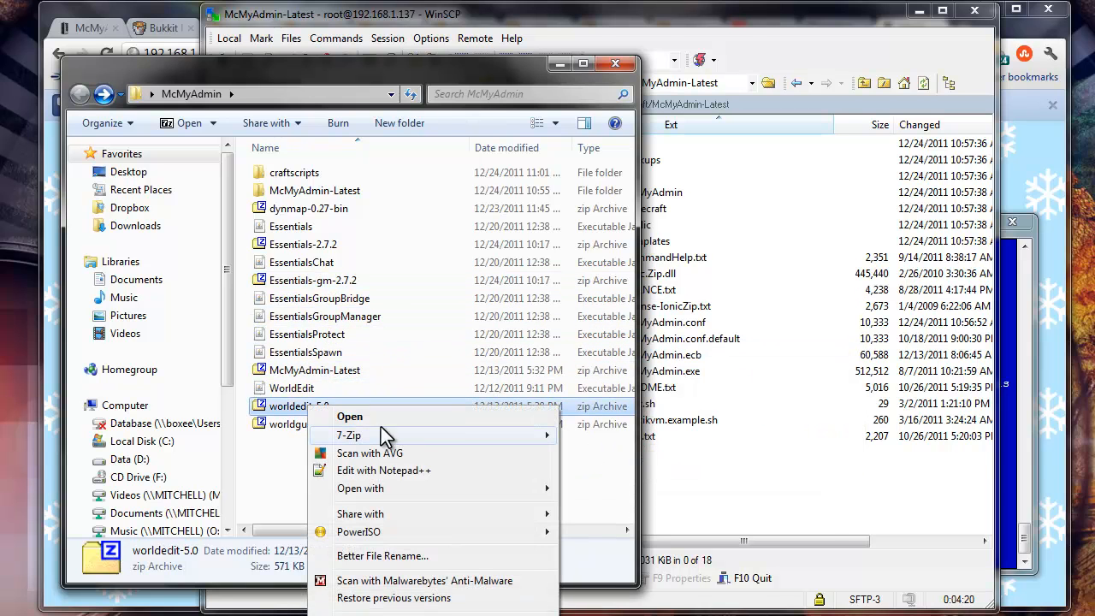
right_click(287, 423)
mouse_move(410, 450)
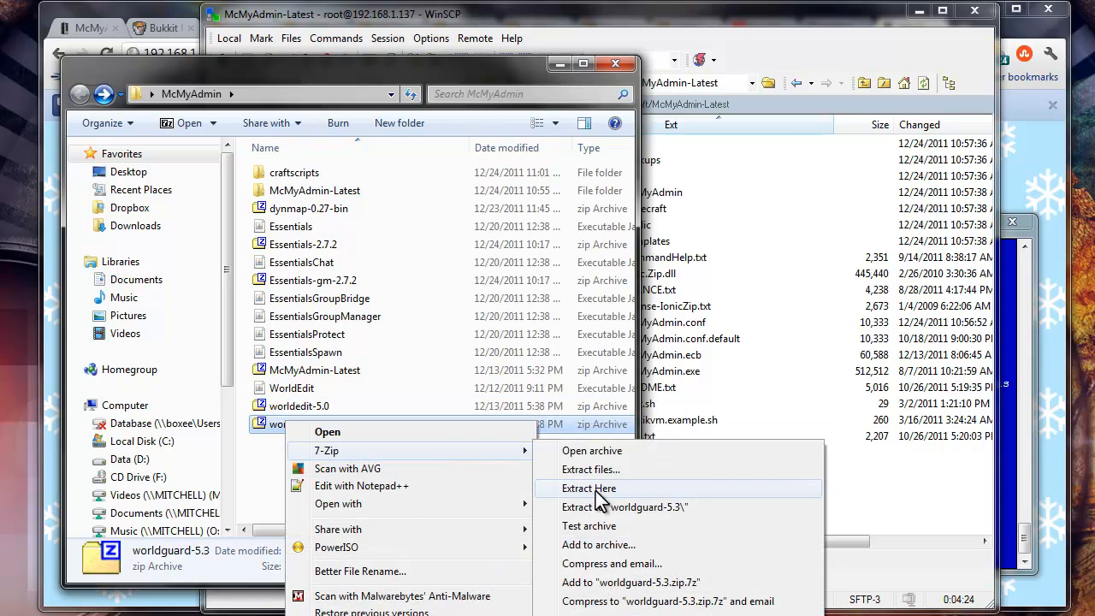
click(596, 490)
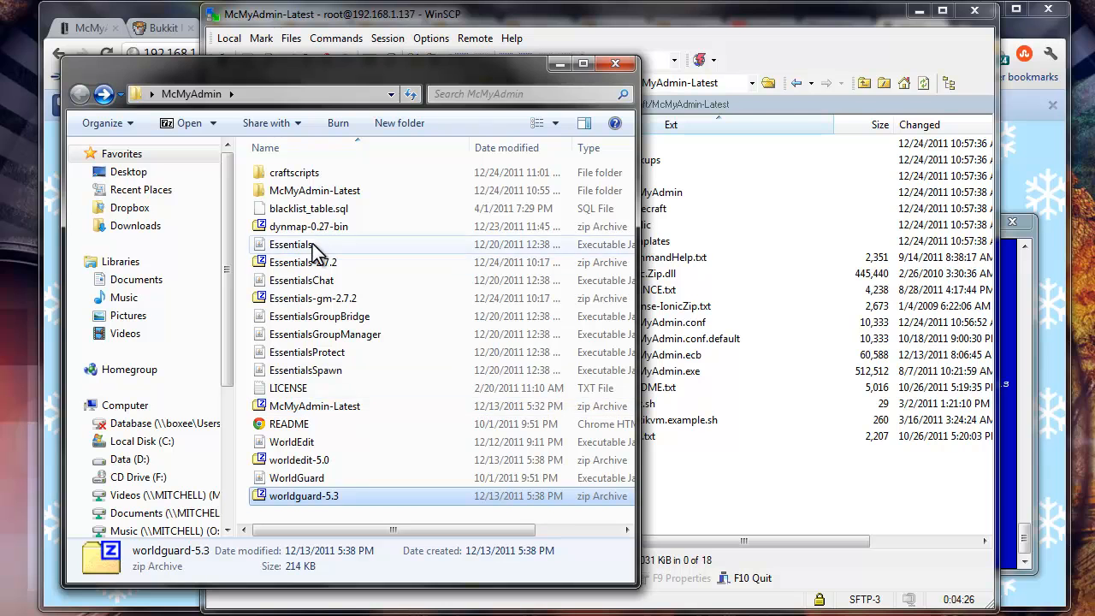
right_click(316, 228)
mouse_move(356, 260)
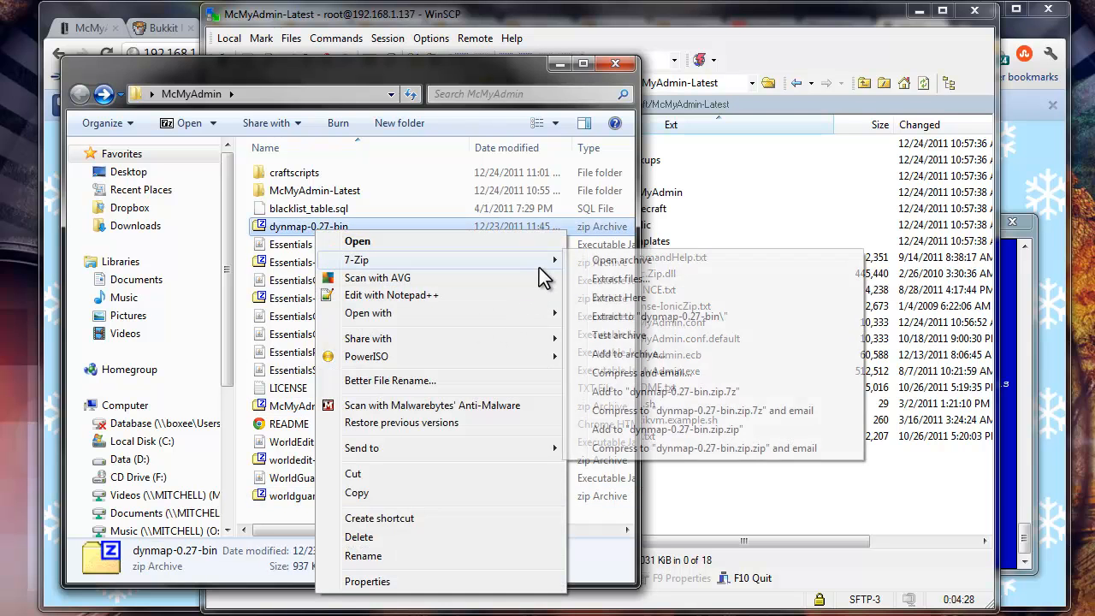
click(662, 293)
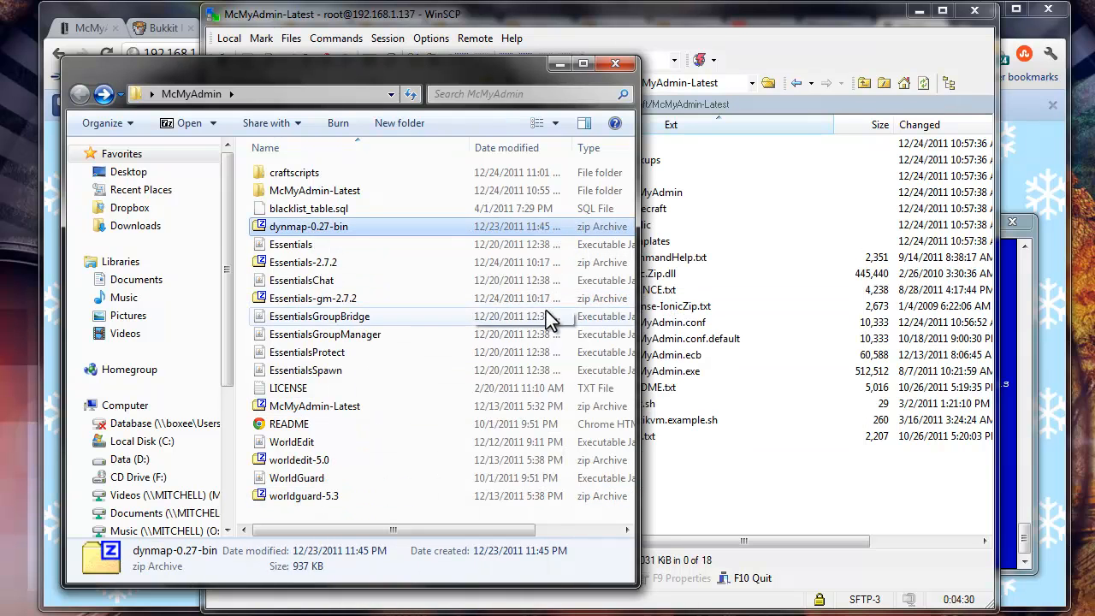
Delete the leftover LICENSE and README files to the Recycle Bin
click(325, 428)
key(Delete)
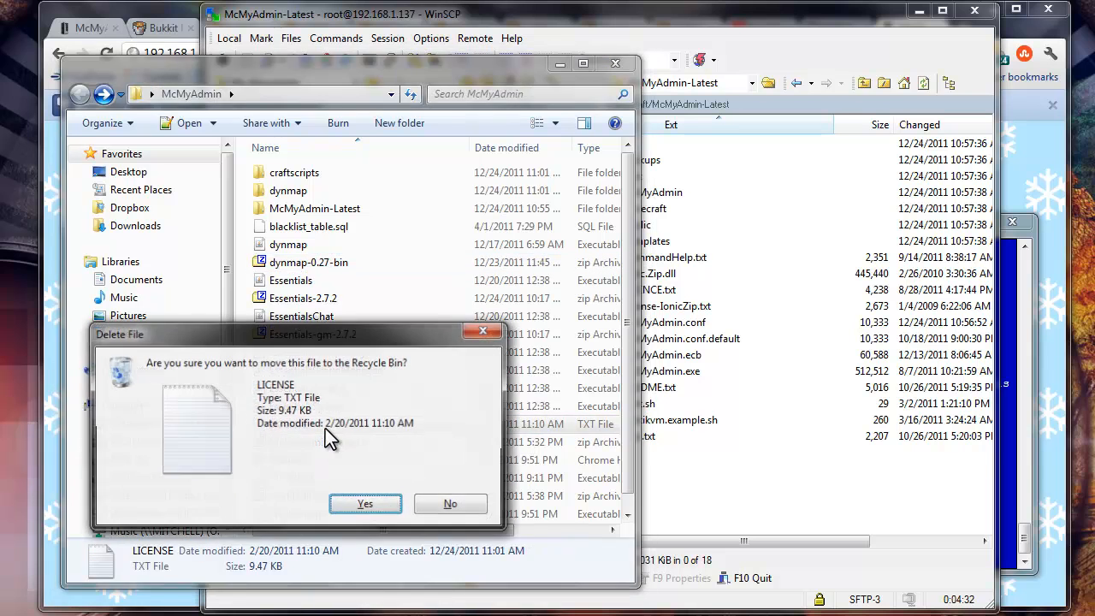
key(Return)
click(323, 497)
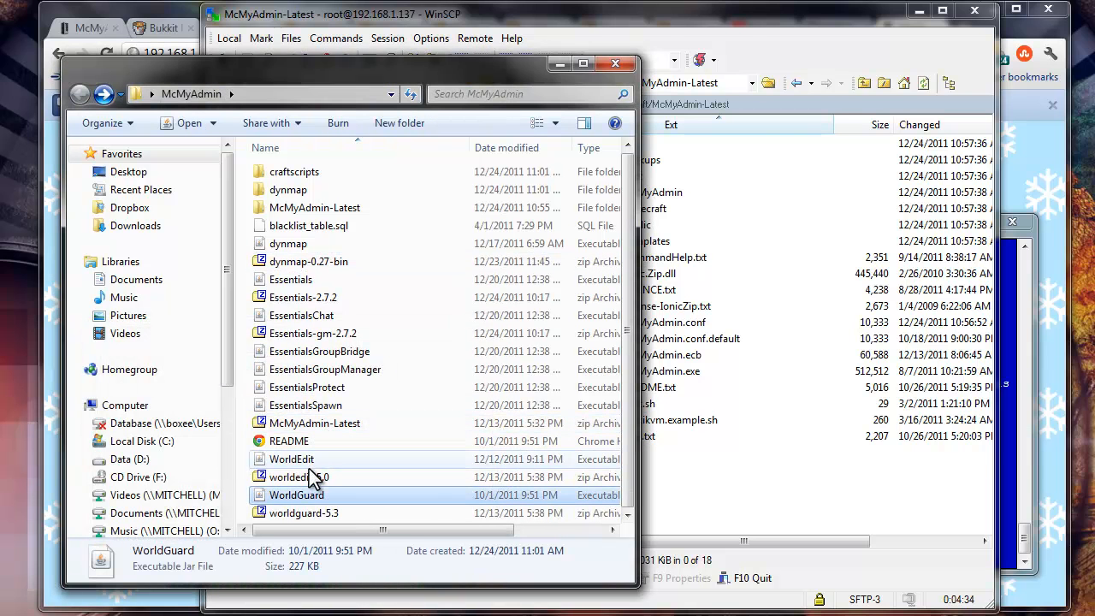
ctrl+click(310, 461)
click(312, 441)
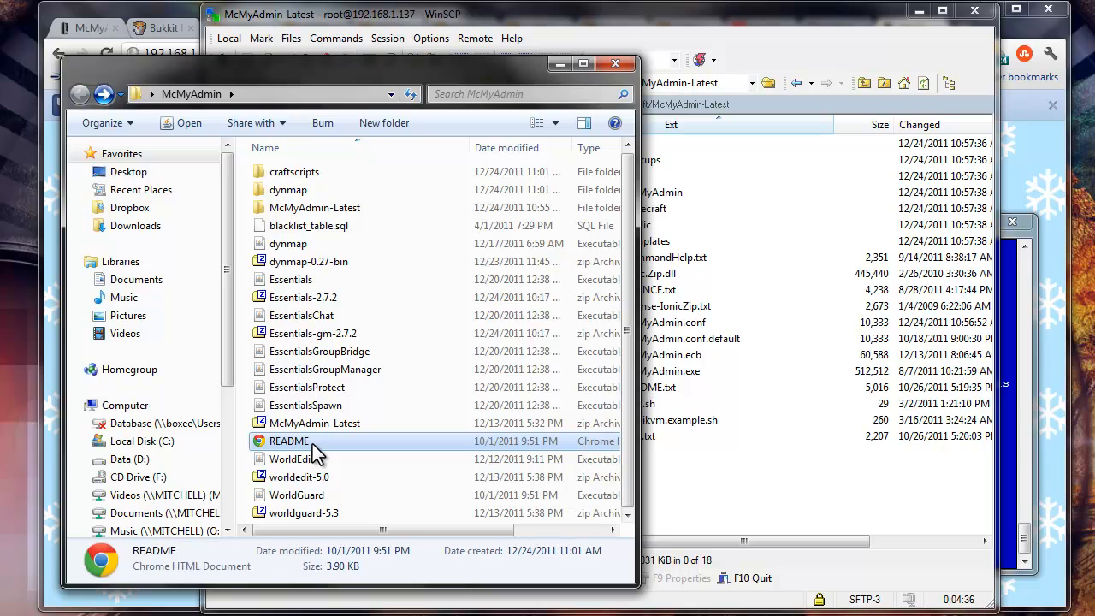
key(Delete)
key(Return)
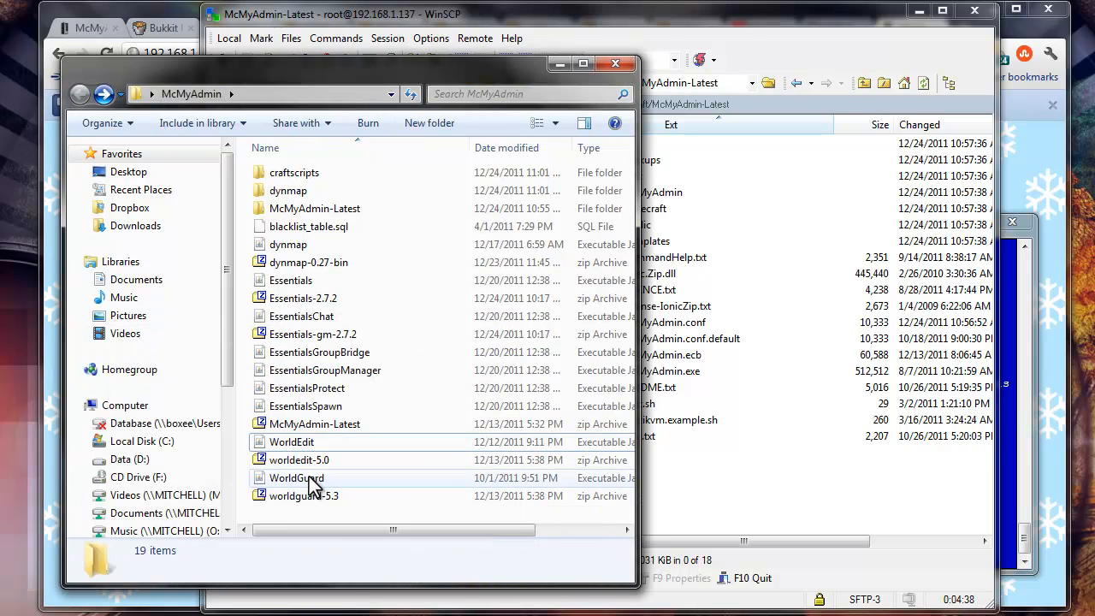
Sort by Type and select all plugin jars plus the craftscripts and dynmap folders, eleven items
click(303, 479)
click(606, 149)
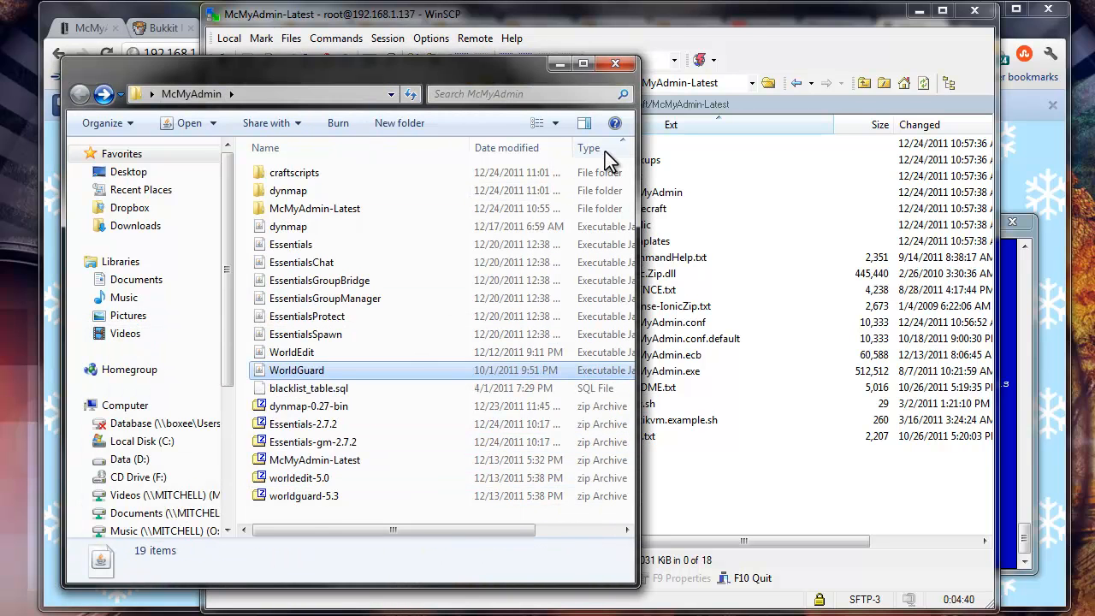
ctrl+click(317, 351)
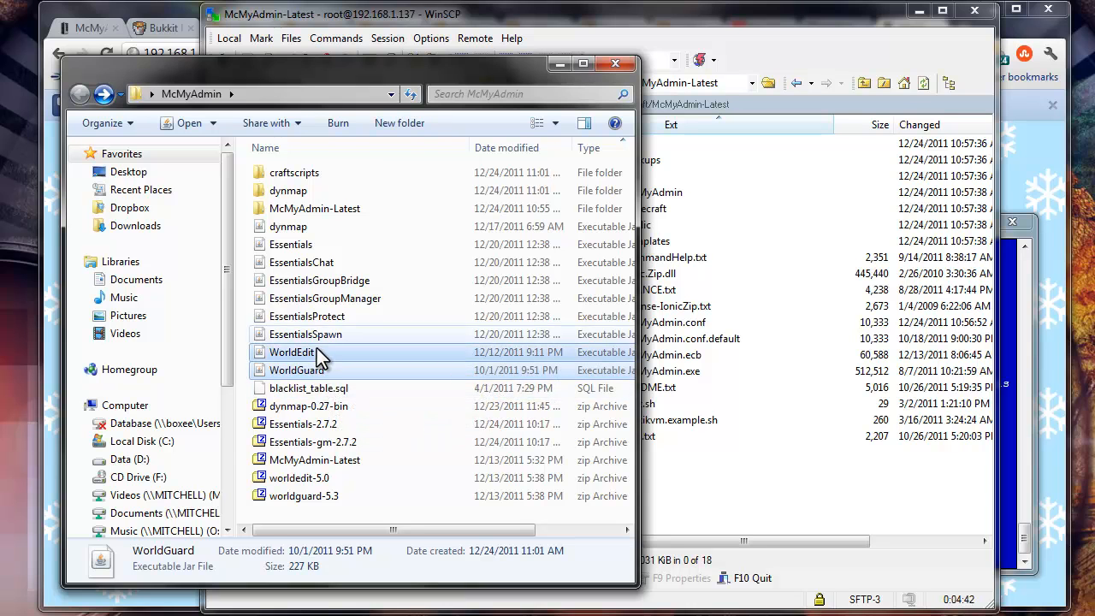
ctrl+click(314, 333)
ctrl+click(310, 298)
ctrl+click(307, 262)
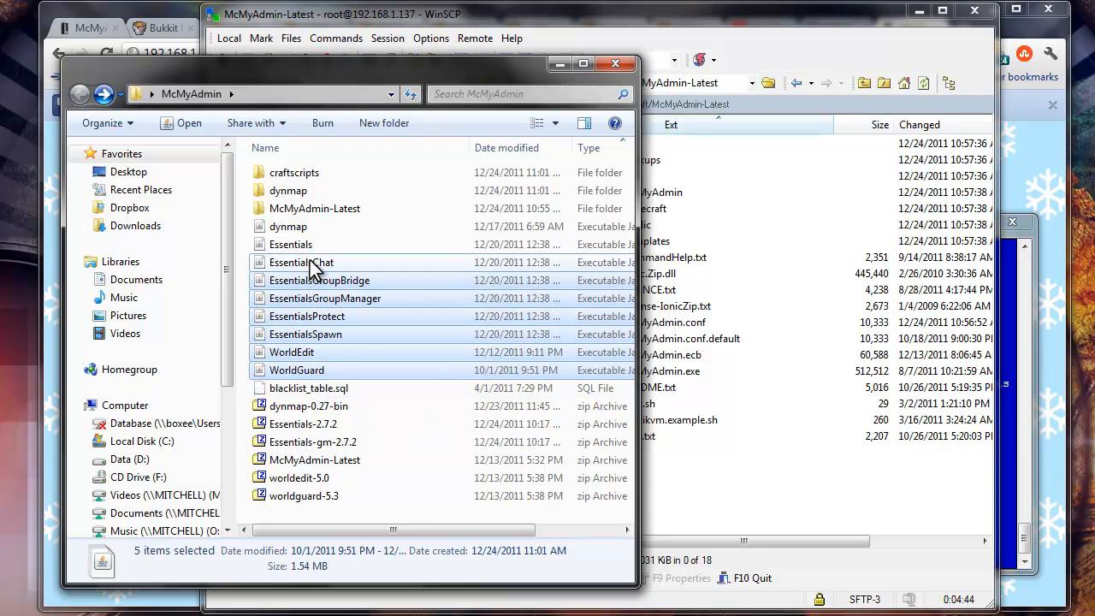
ctrl+click(301, 227)
ctrl+click(295, 190)
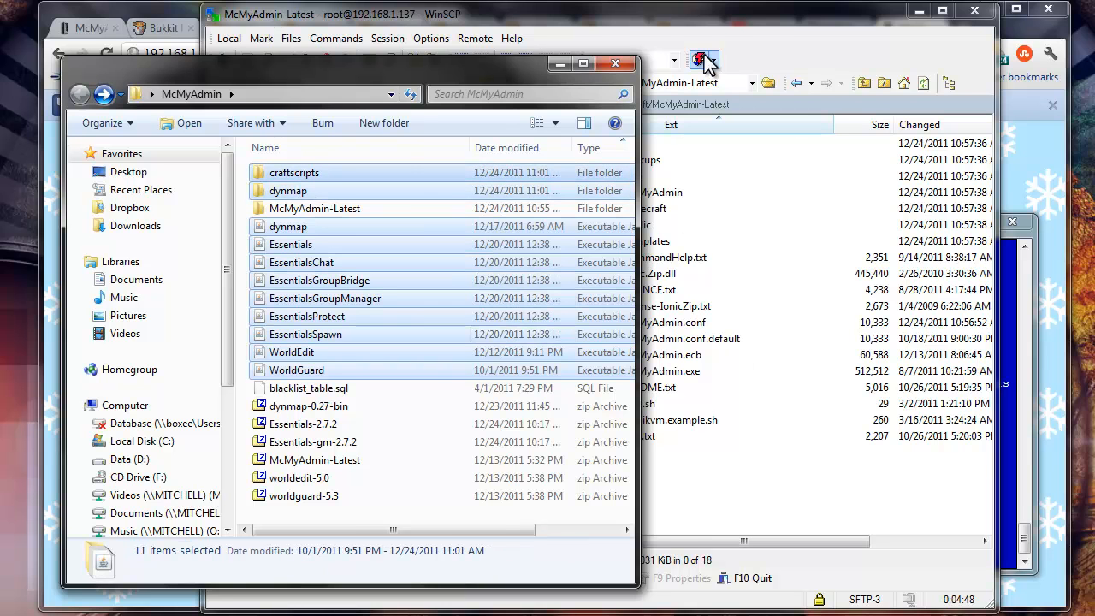
Switch to WinSCP and browse the remote panel into Minecraft > plugins
click(753, 20)
double_click(650, 208)
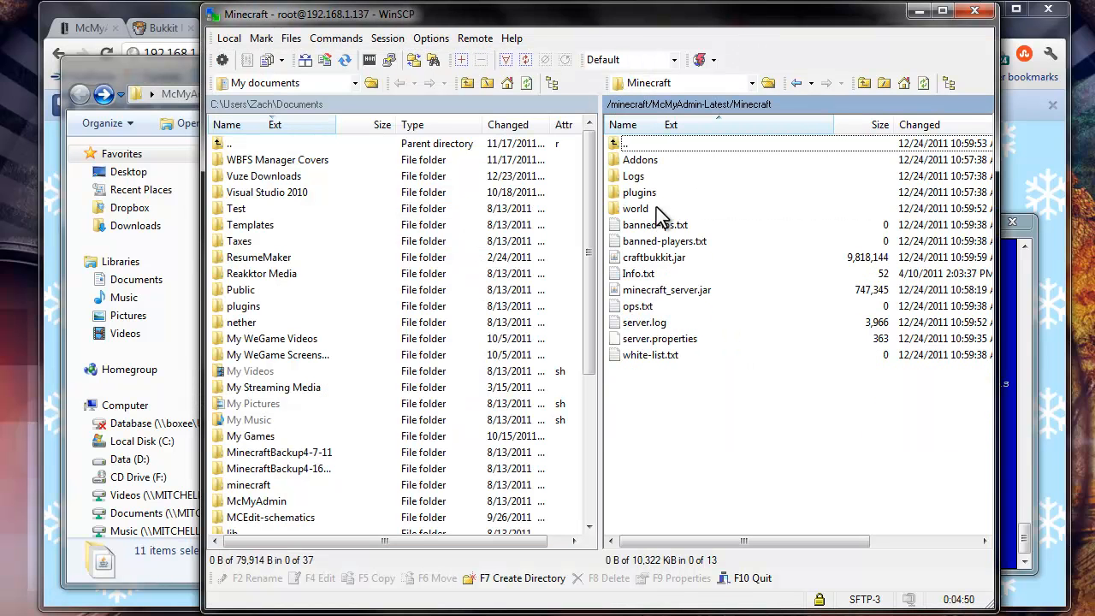
double_click(652, 192)
drag(156, 66, 5, 82)
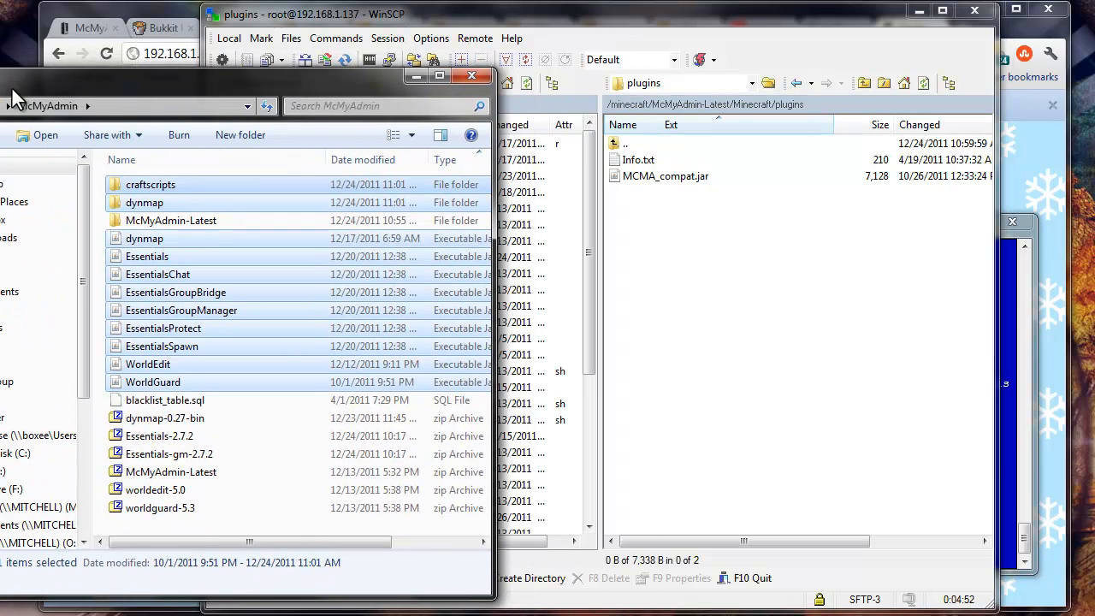
Drag the eleven selected plugin jars and folders from Explorer into plugins and confirm the copy
drag(94, 296, 766, 320)
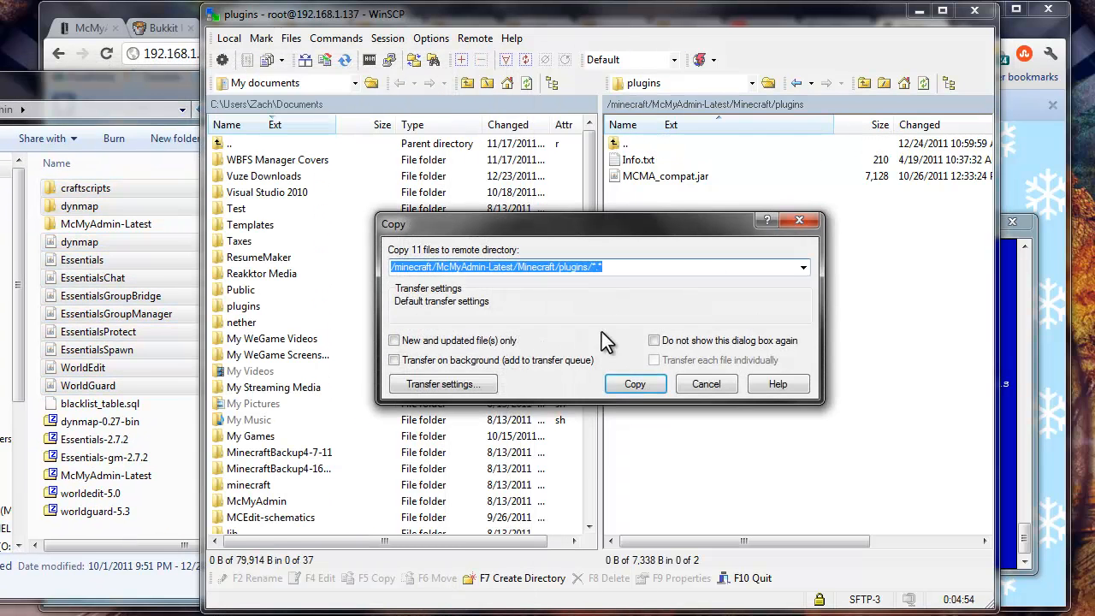
click(632, 377)
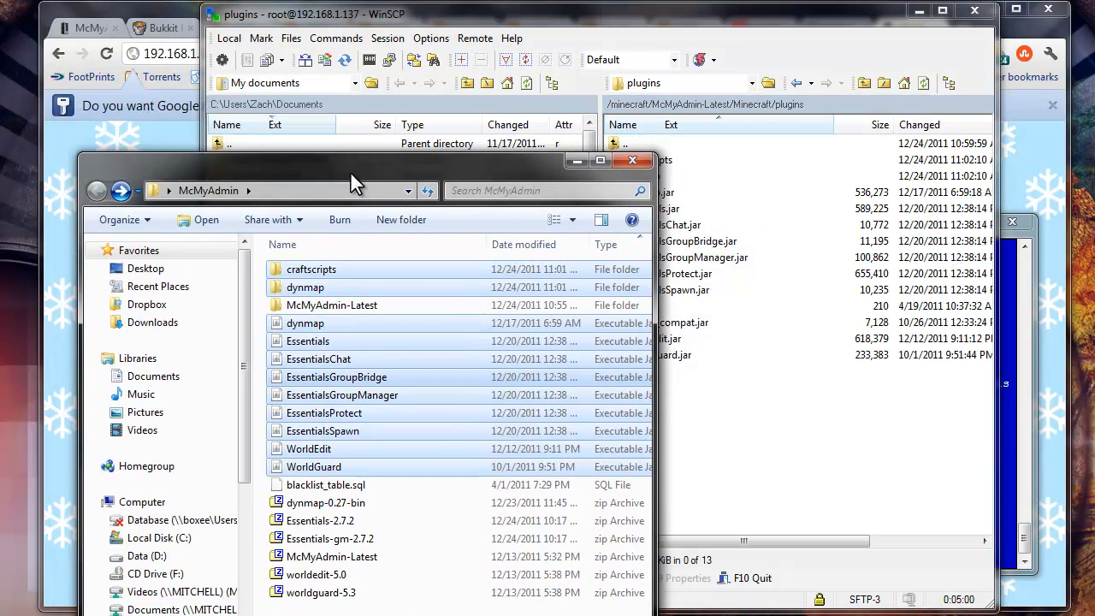
drag(118, 83, 342, 54)
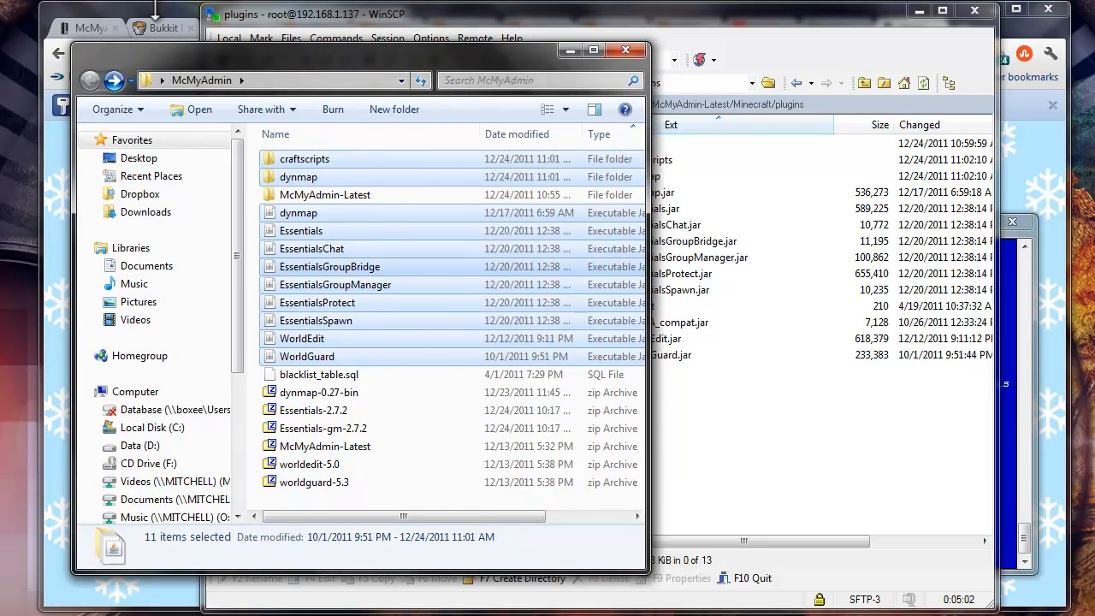
Start the Minecraft server from McMyAdmin and watch the console log as it boots
click(159, 7)
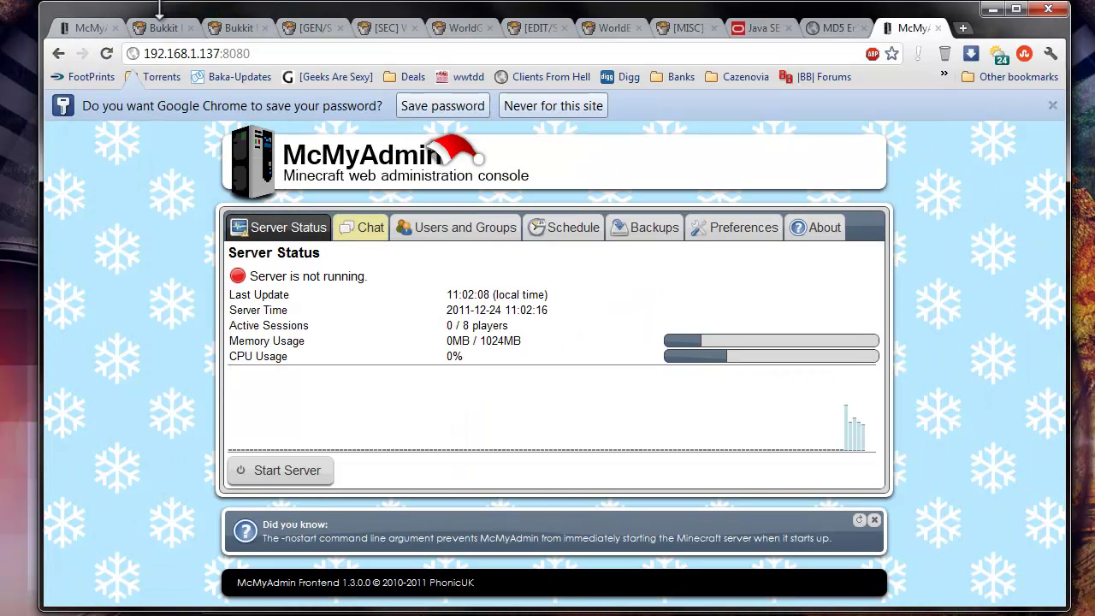
click(291, 472)
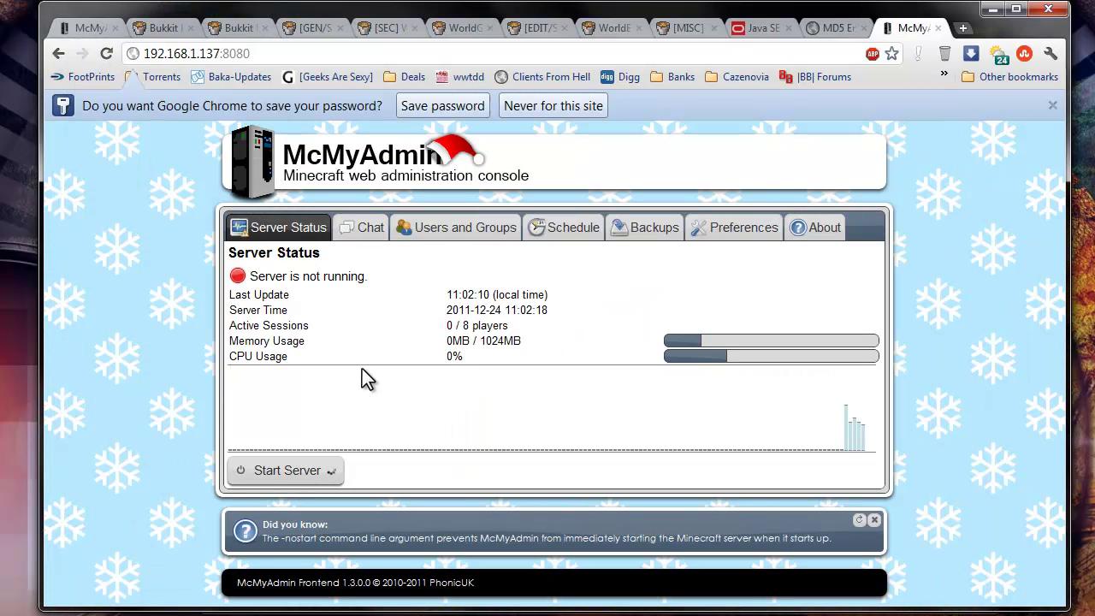
click(360, 228)
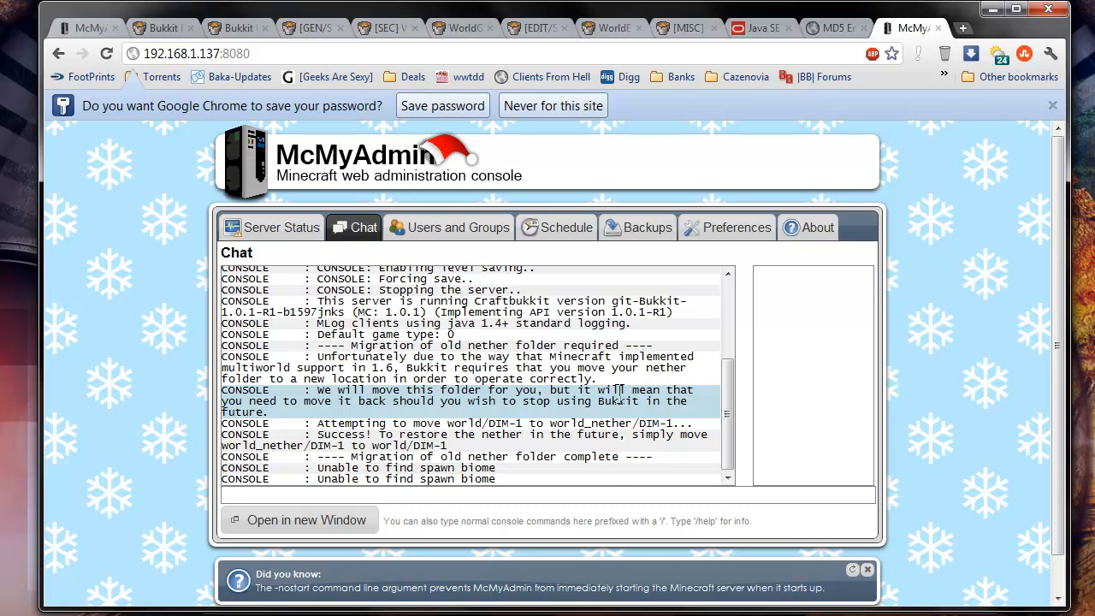
scroll(722, 410, up, 3)
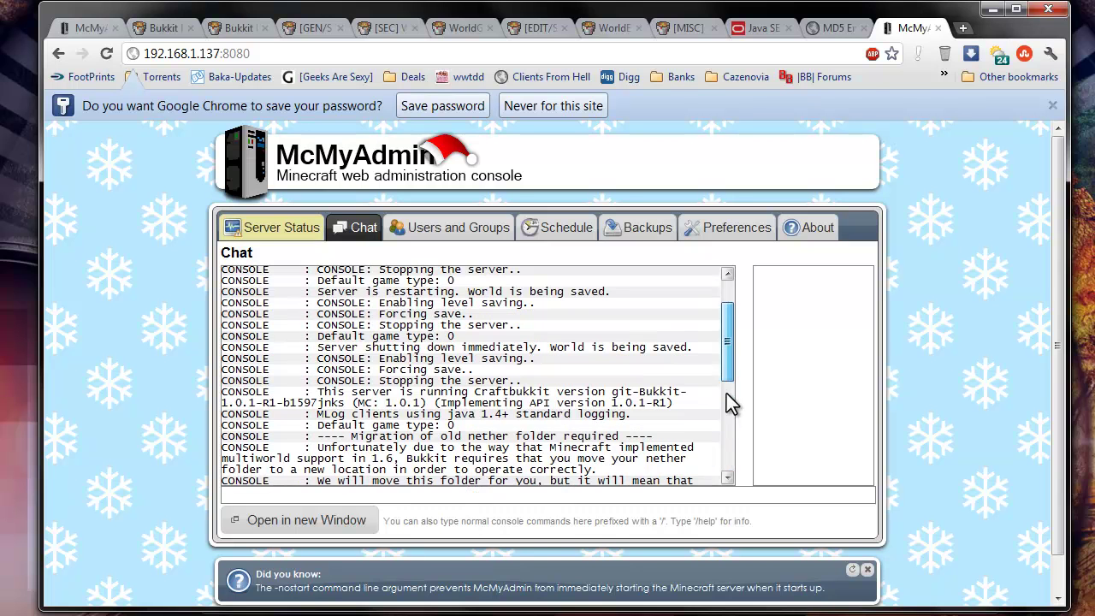
click(274, 228)
Check the log and status confirm dynmap and GroupManager loaded, then go to Preferences
click(364, 227)
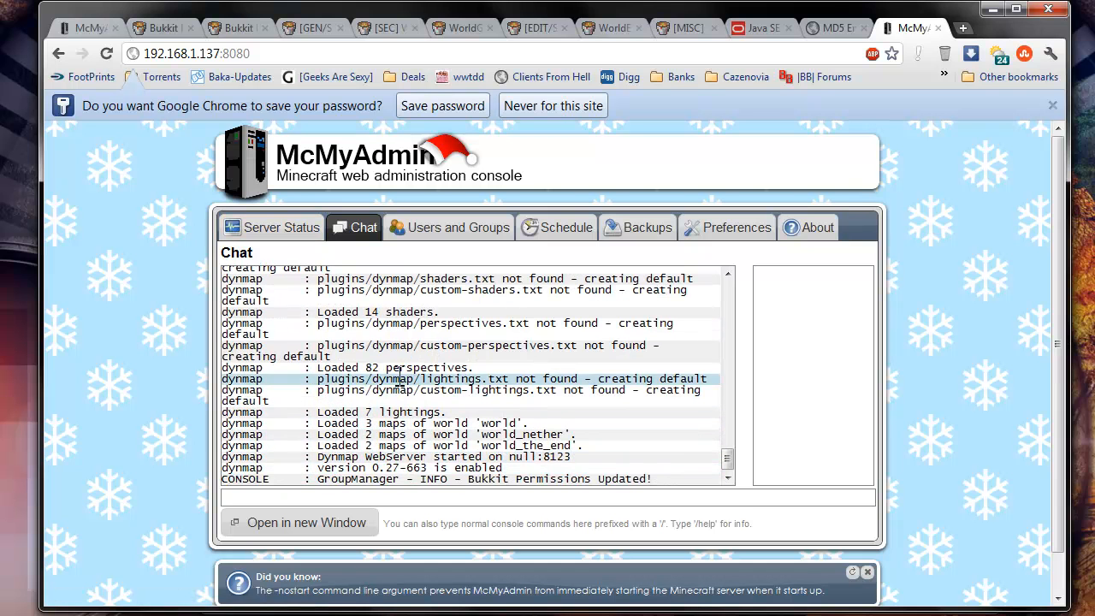
scroll(469, 409, down, 1)
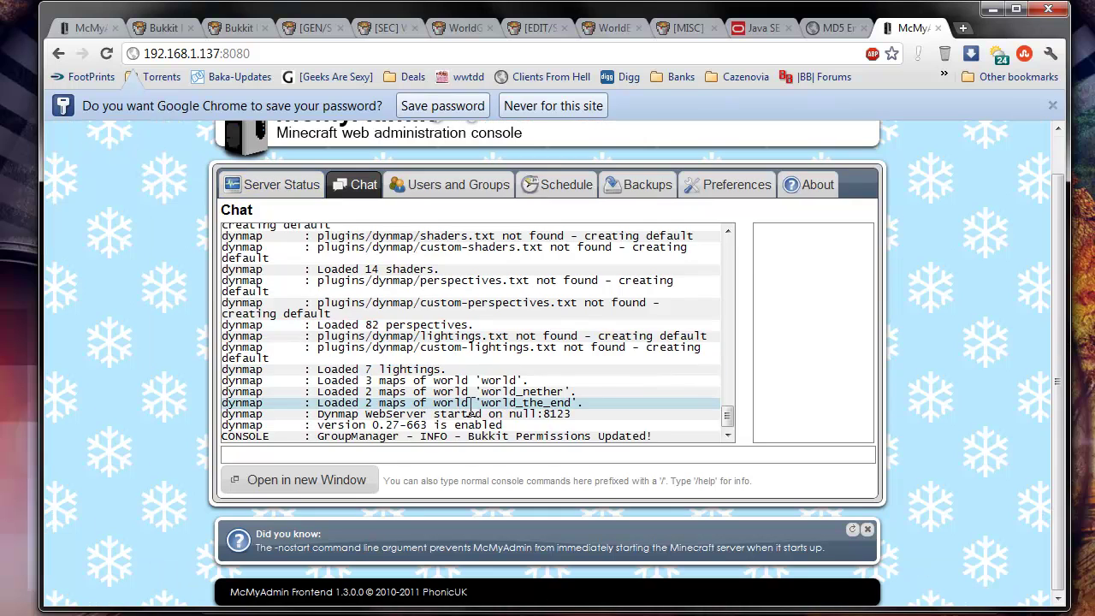
click(278, 185)
click(368, 240)
click(706, 231)
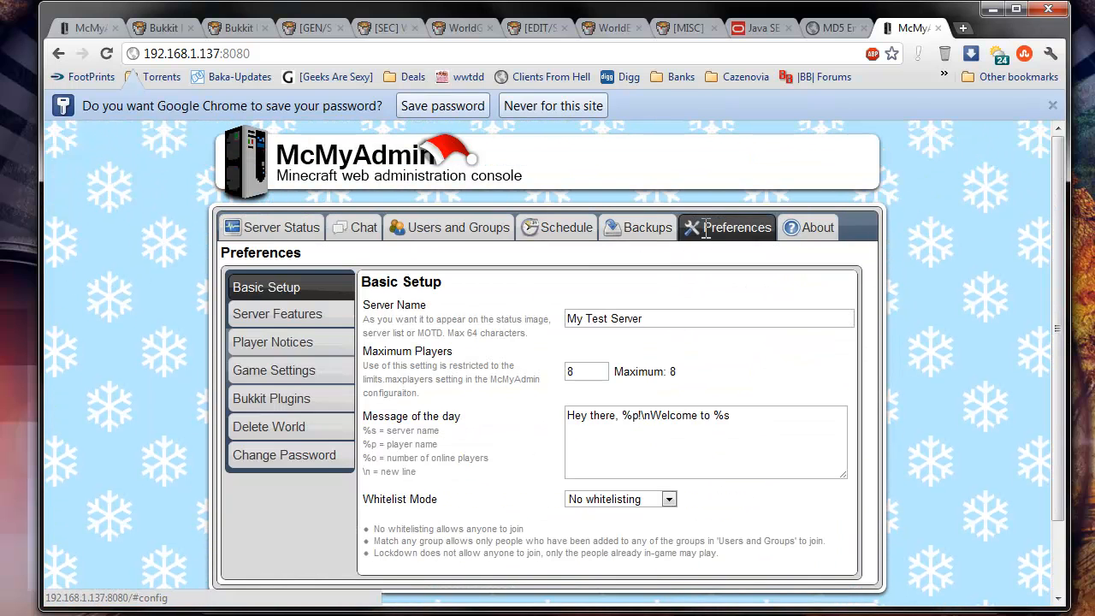
Under Server Features set Permissions Exporting to Group Manager, confirming the overwrite
click(282, 314)
click(633, 393)
click(639, 453)
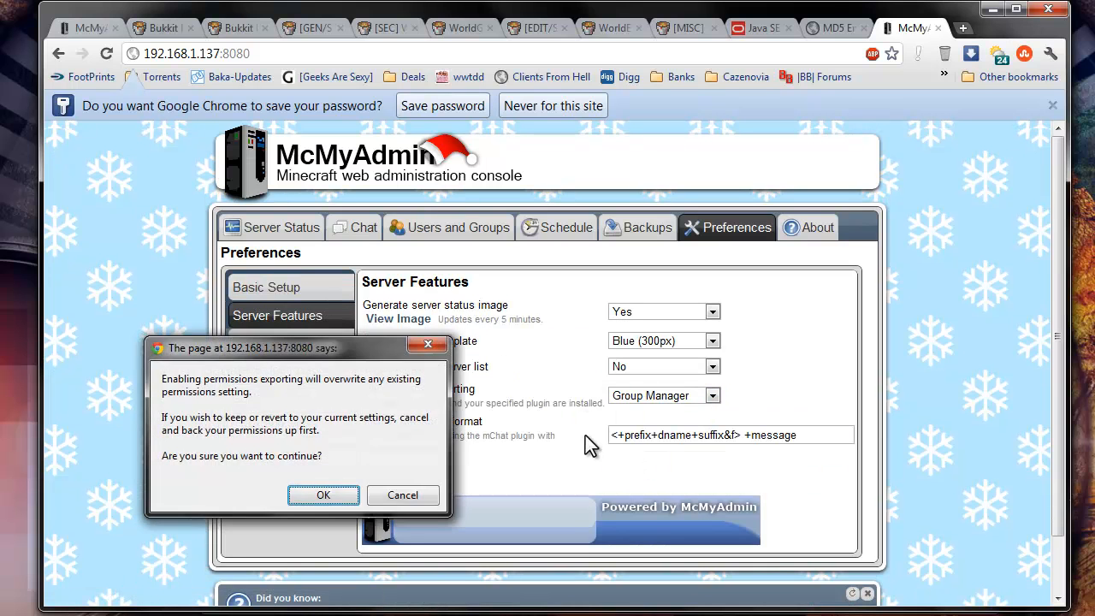
click(324, 495)
In Users and Groups add the typed username to the Administrators group
click(453, 228)
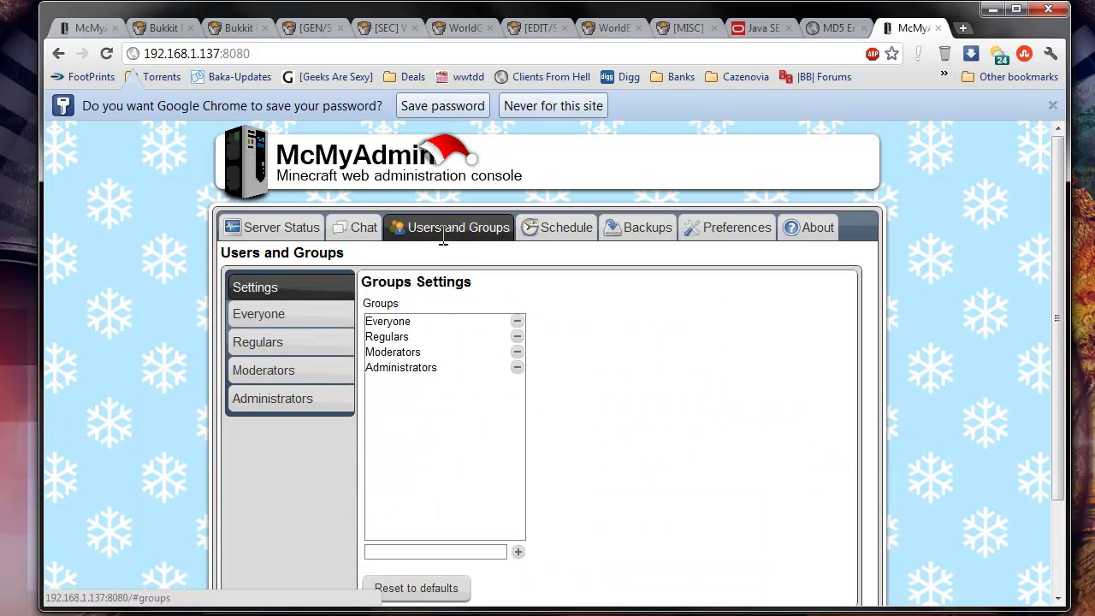
click(301, 371)
click(325, 402)
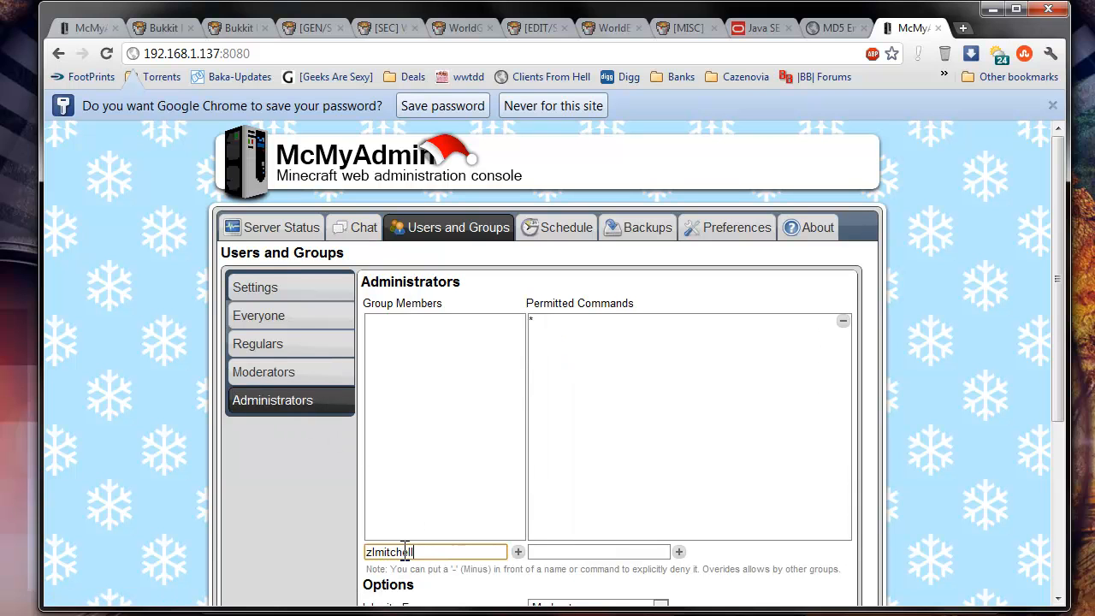
key(Return)
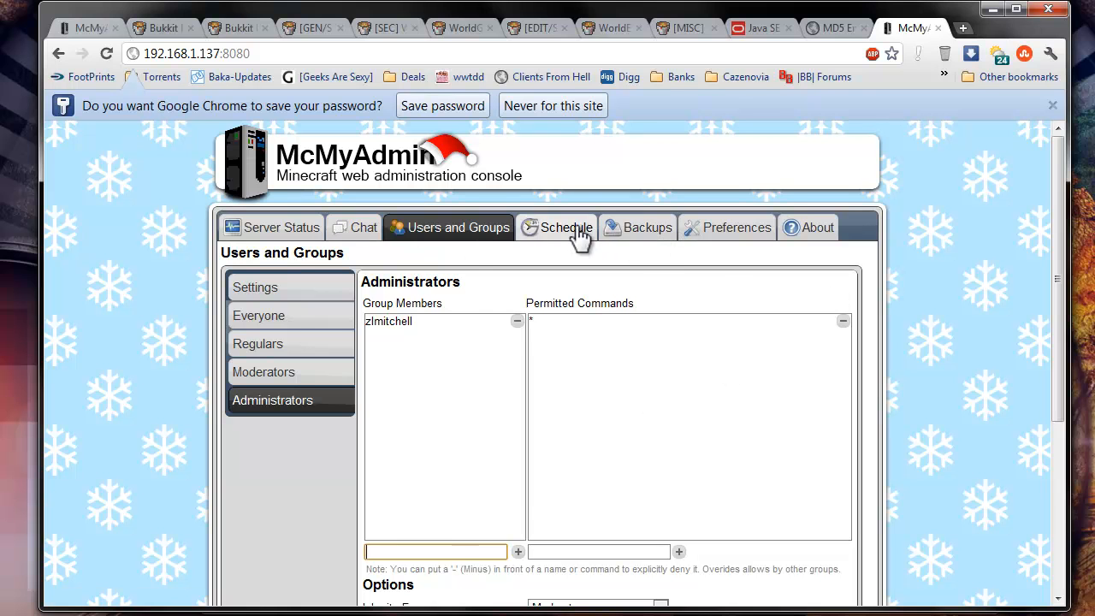
scroll(773, 447, down, 2)
scroll(774, 449, up, 2)
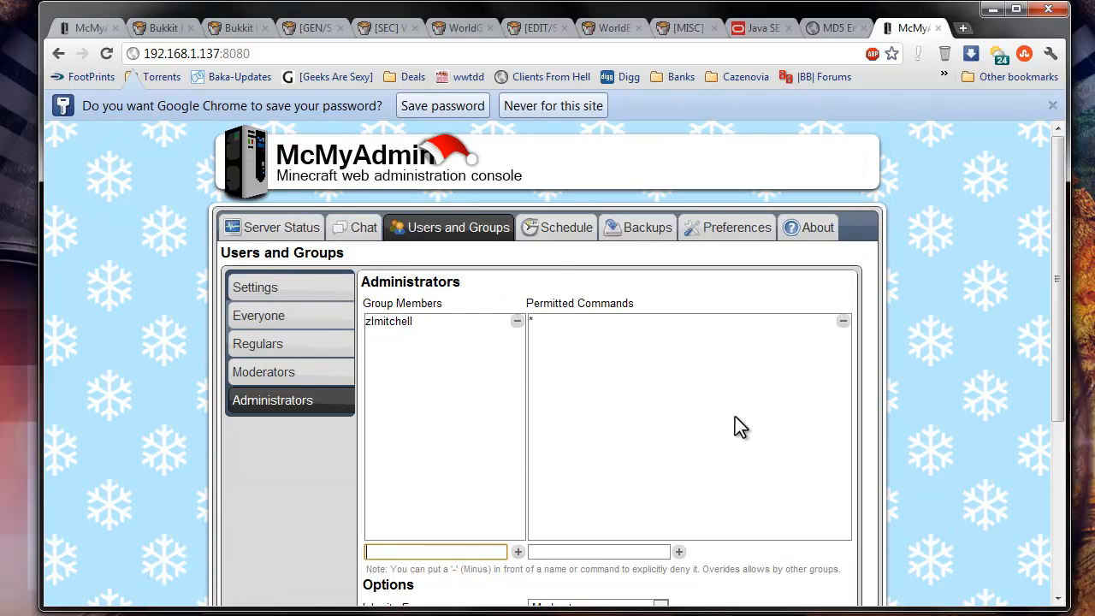
click(539, 230)
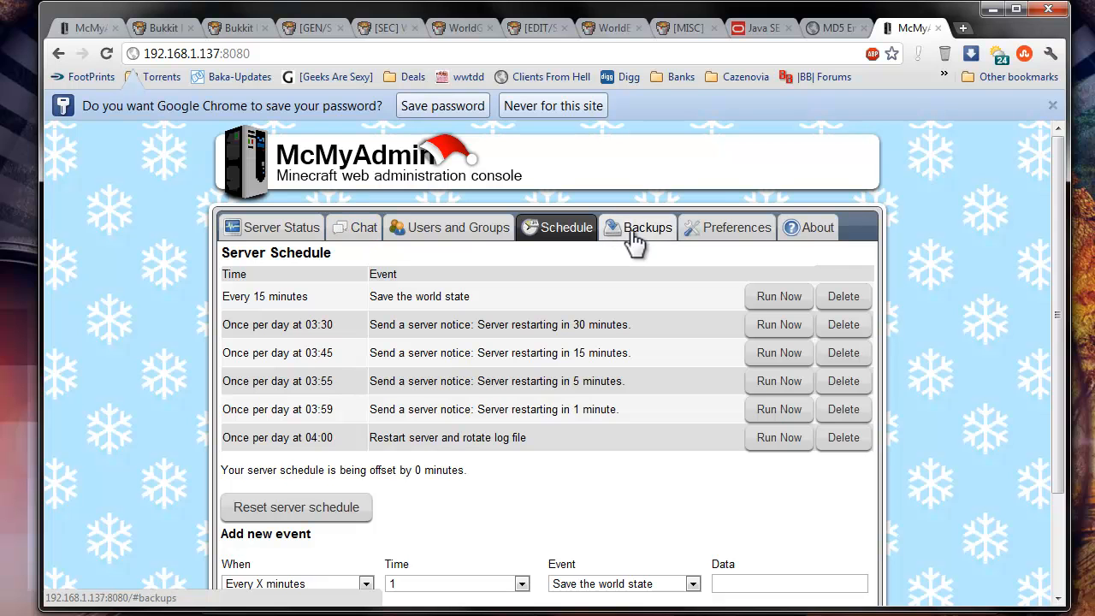
scroll(563, 392, down, 2)
scroll(546, 392, up, 1)
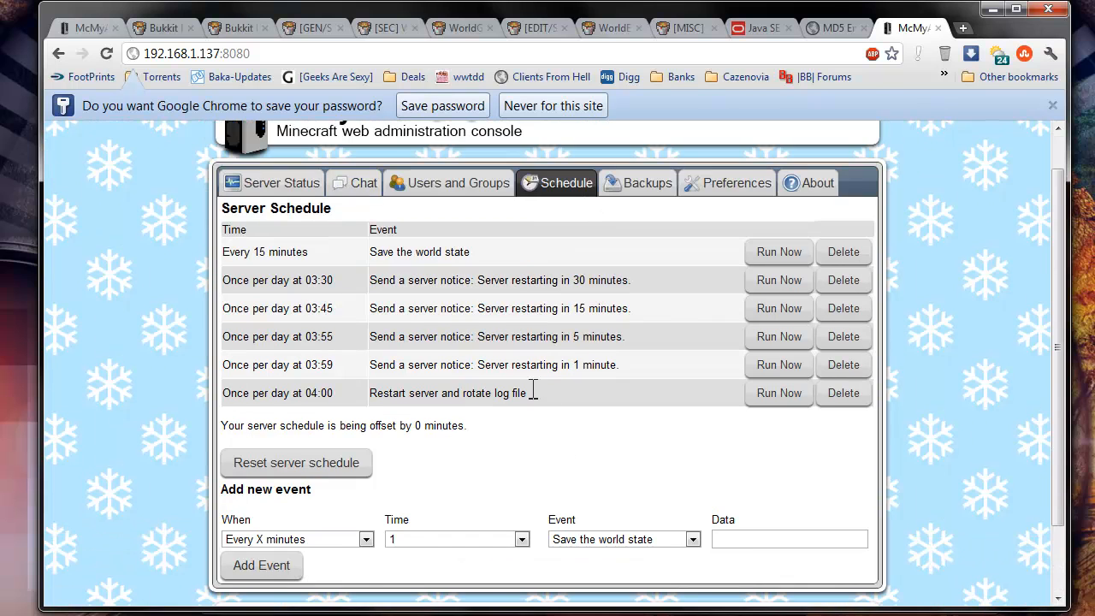
Add a scheduled event: once per day at 20:00, backup the current world
click(339, 539)
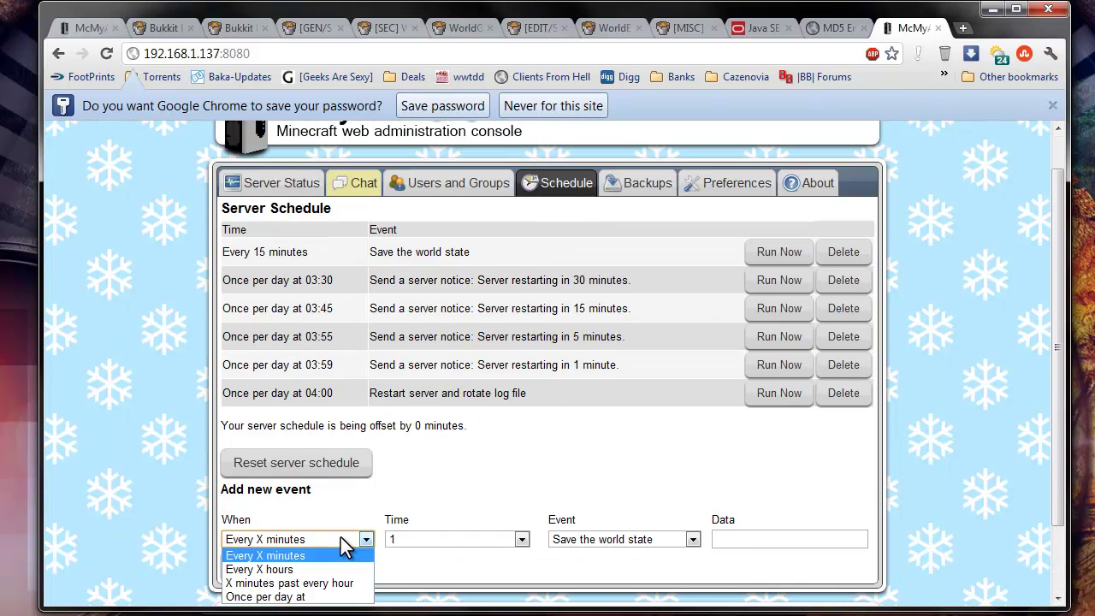
click(312, 596)
click(445, 539)
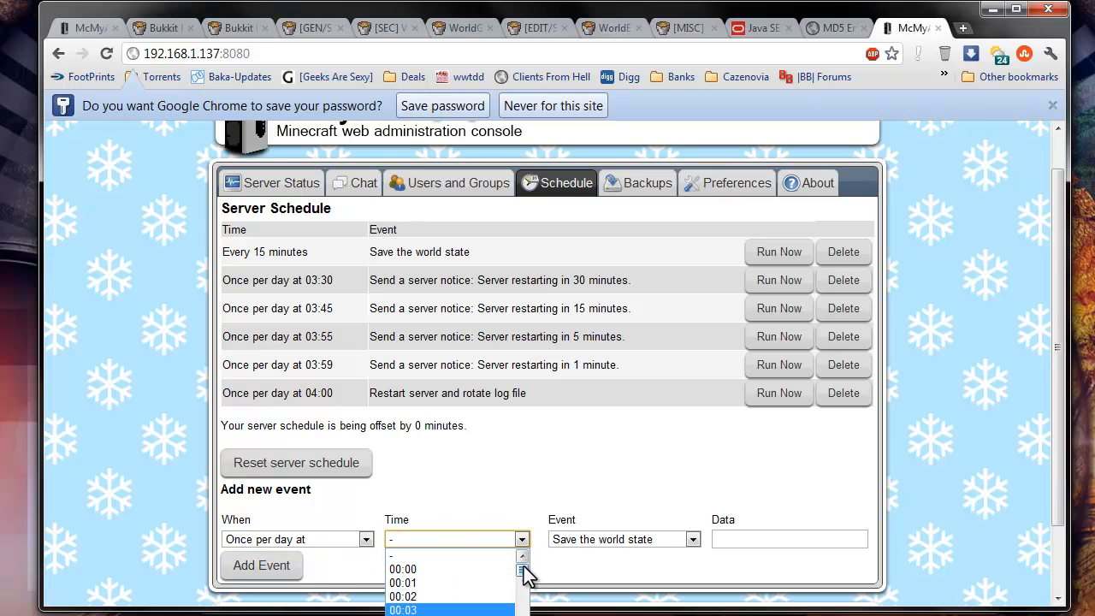
drag(522, 579, 522, 612)
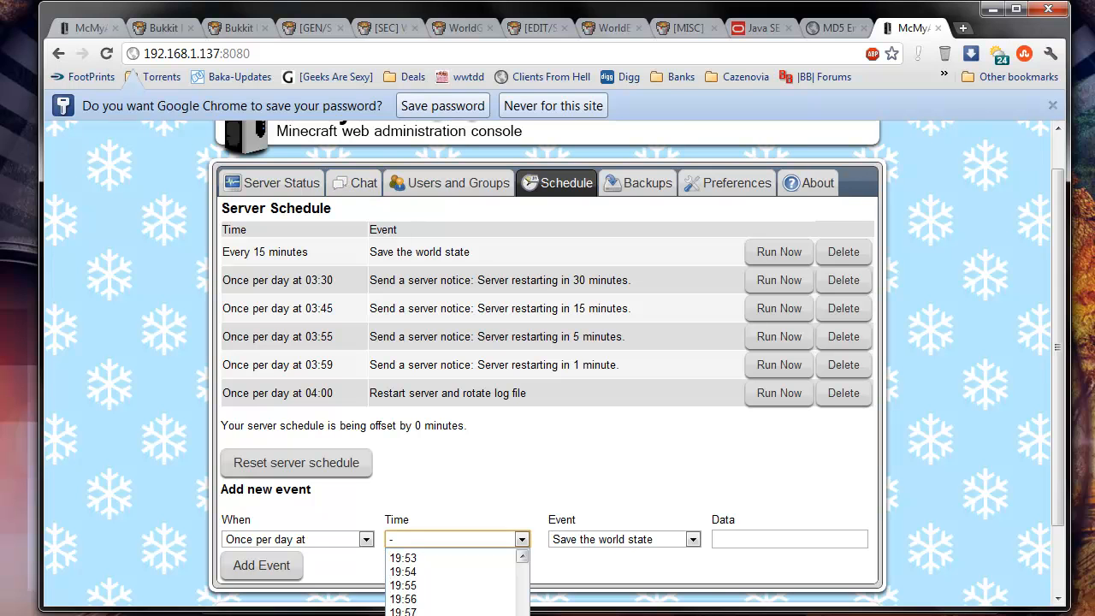
key(Return)
click(629, 543)
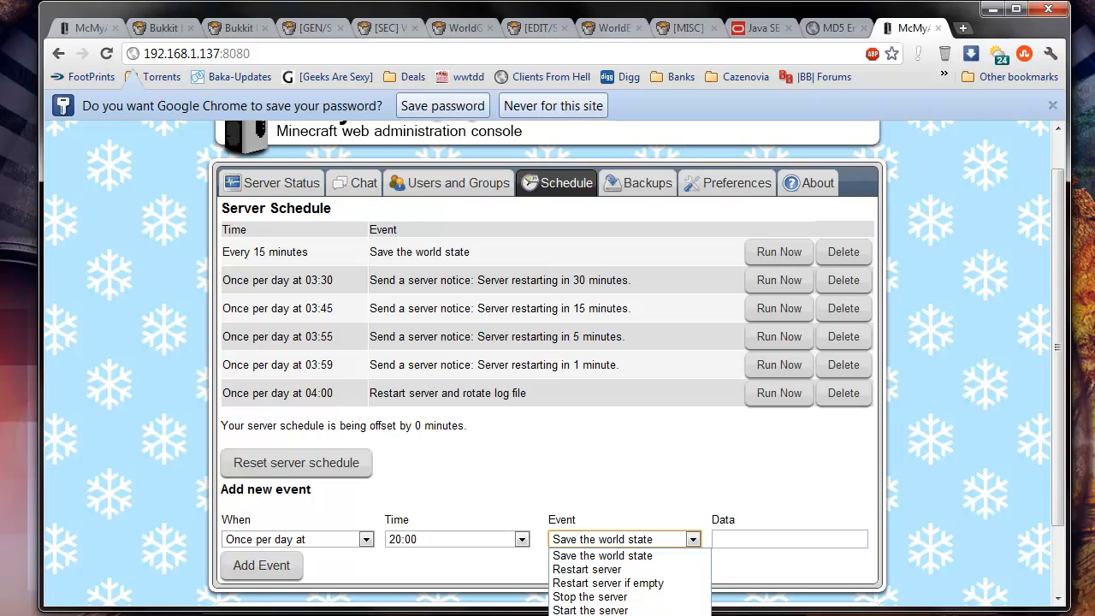
key(Return)
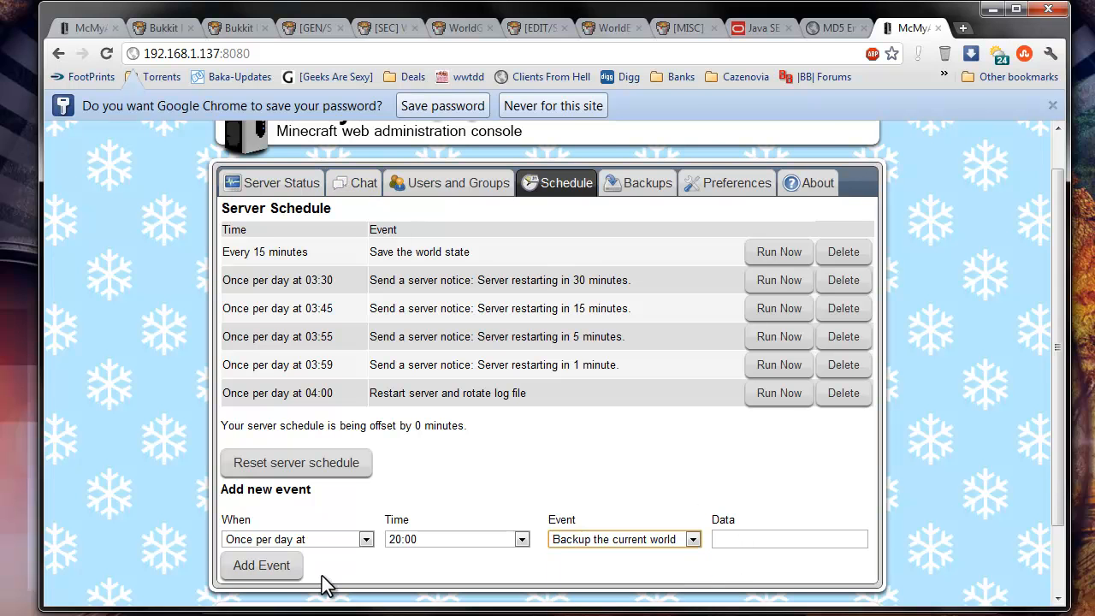
click(291, 573)
Add a daily 19:55 server notice warning of the backup in 5 minutes, then go to Backups
click(364, 568)
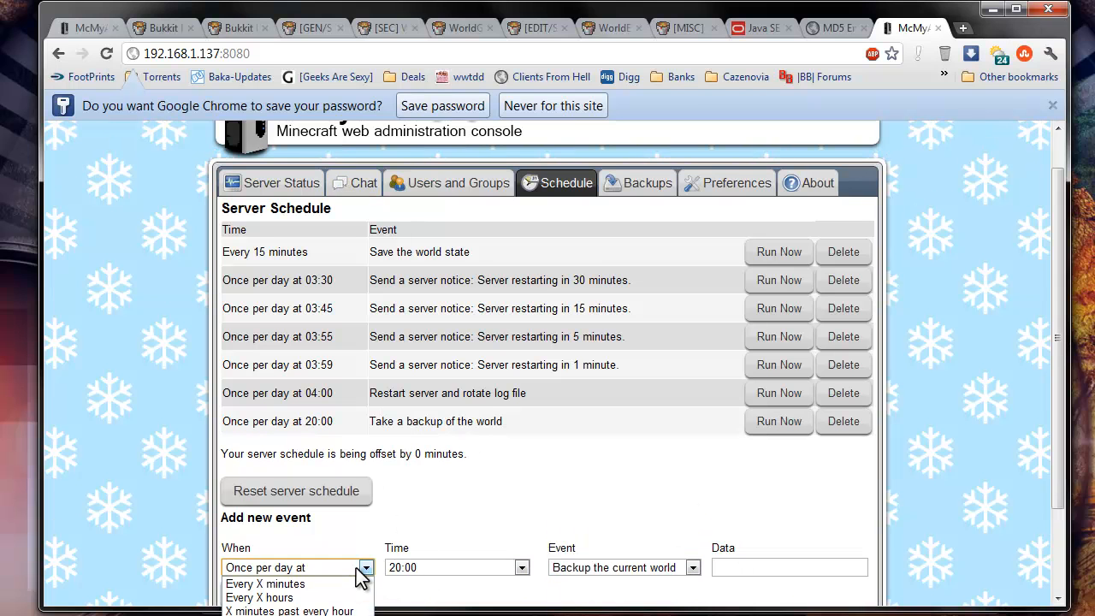
click(357, 567)
click(357, 566)
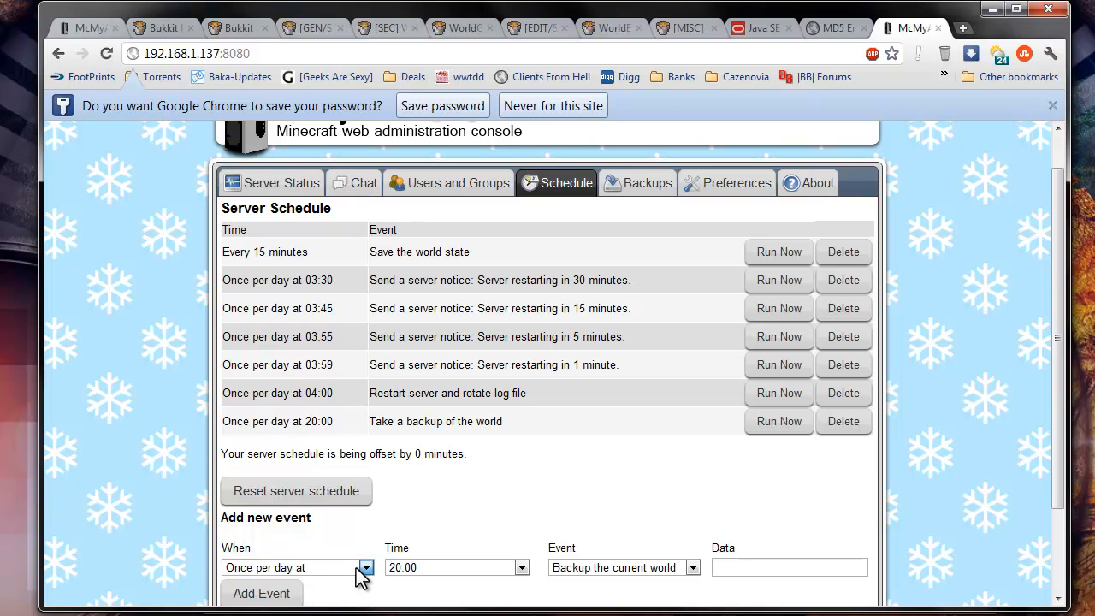
click(435, 568)
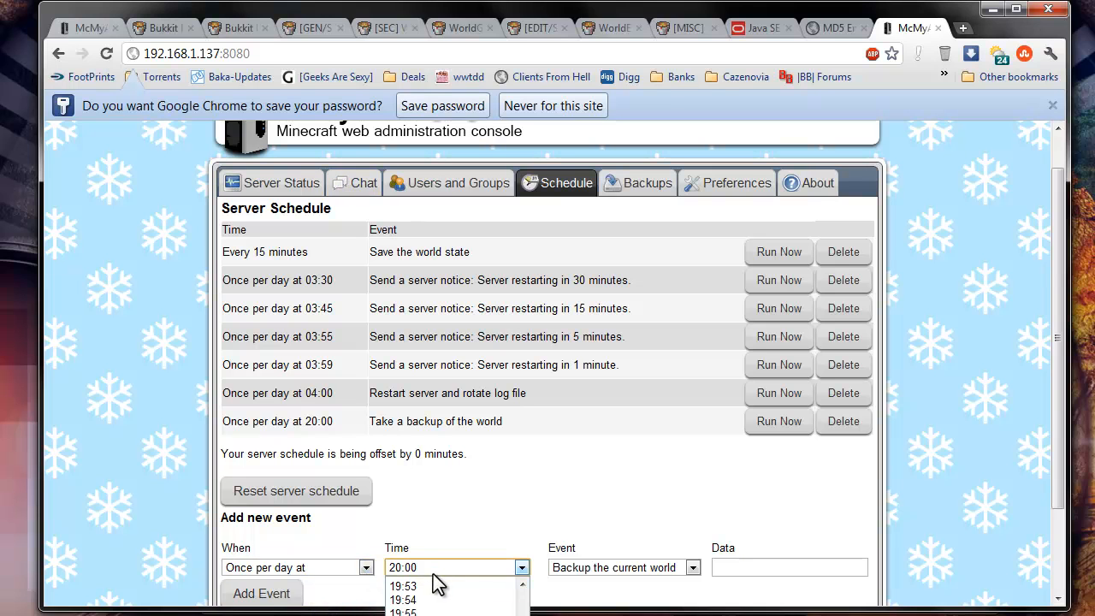
click(407, 612)
click(601, 572)
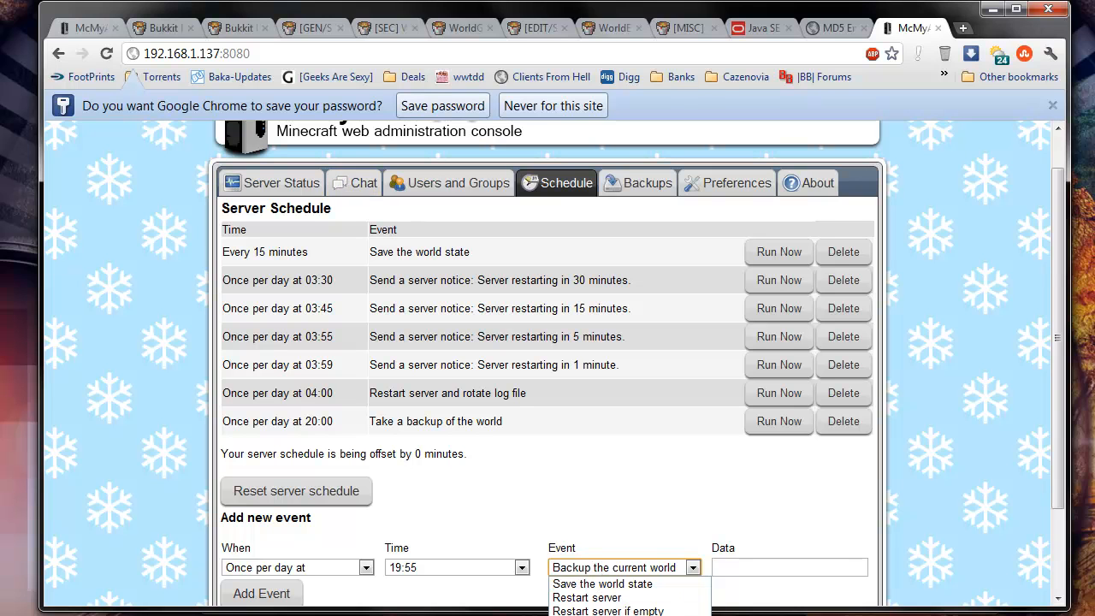
click(747, 568)
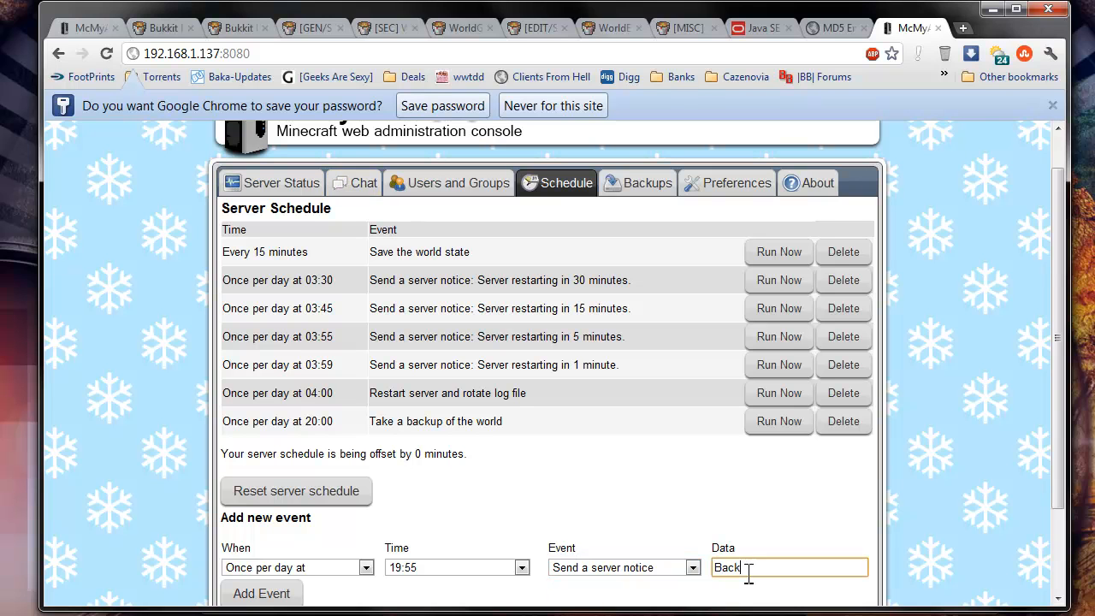
text(Up the World in 5 min)
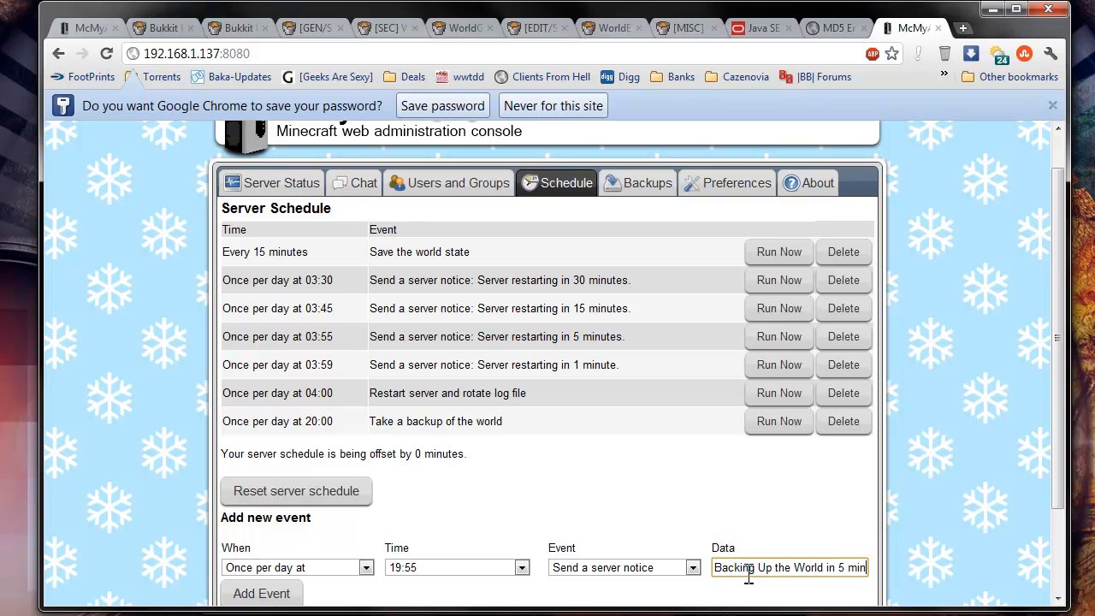
text(ute)
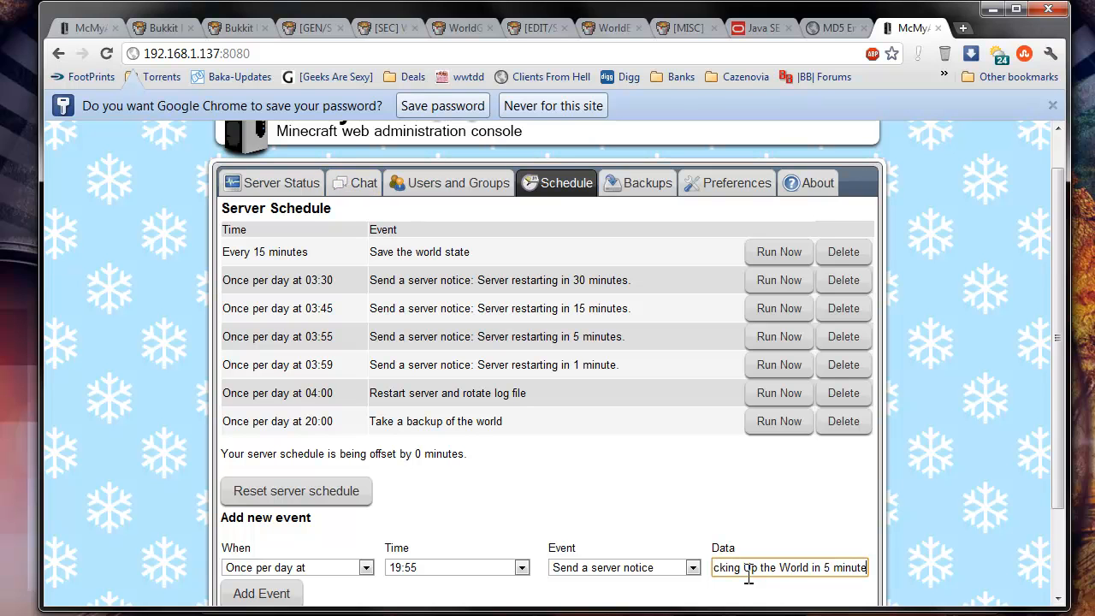
text(s!)
click(260, 593)
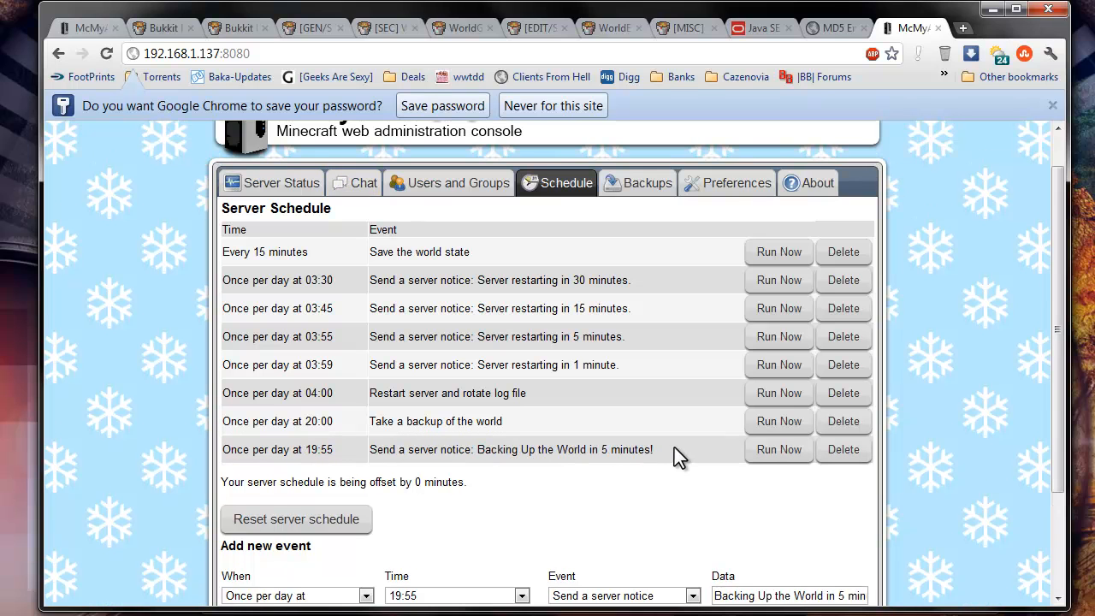
click(637, 188)
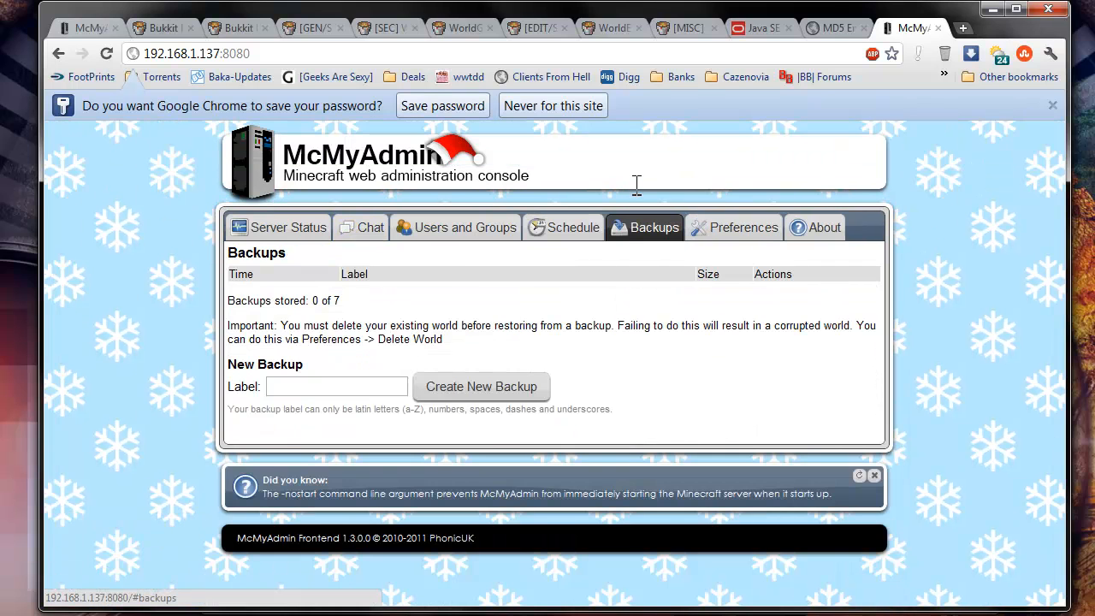
click(360, 232)
click(454, 228)
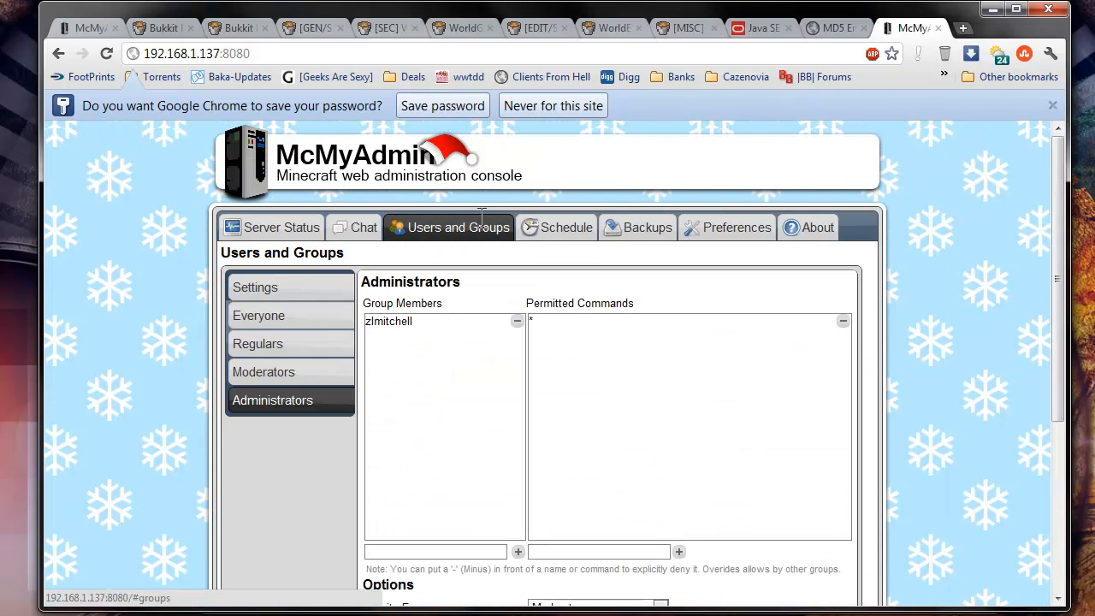
click(565, 229)
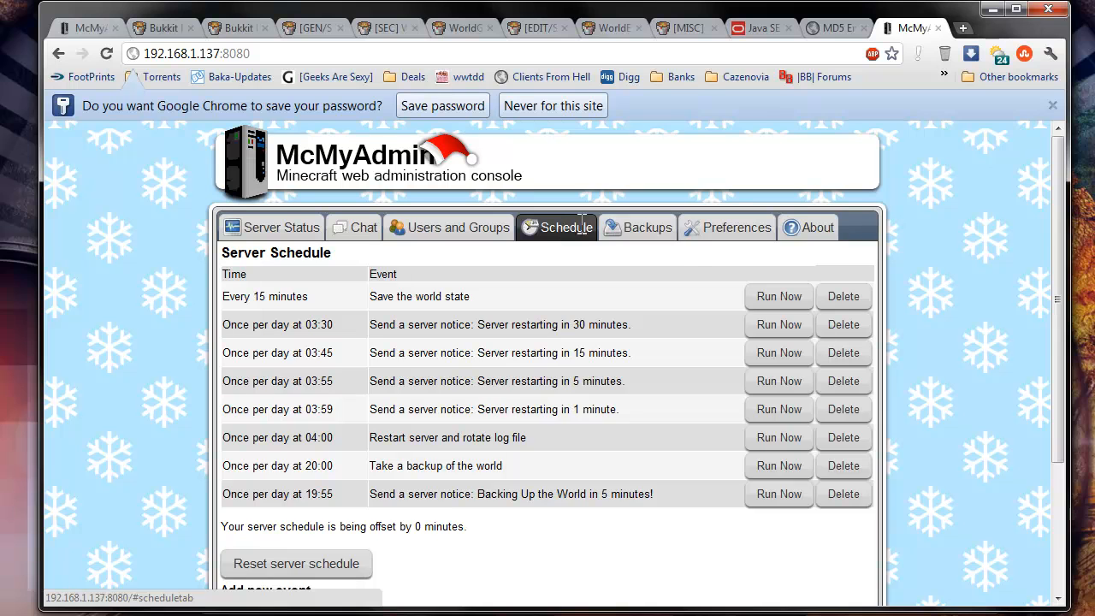
click(637, 228)
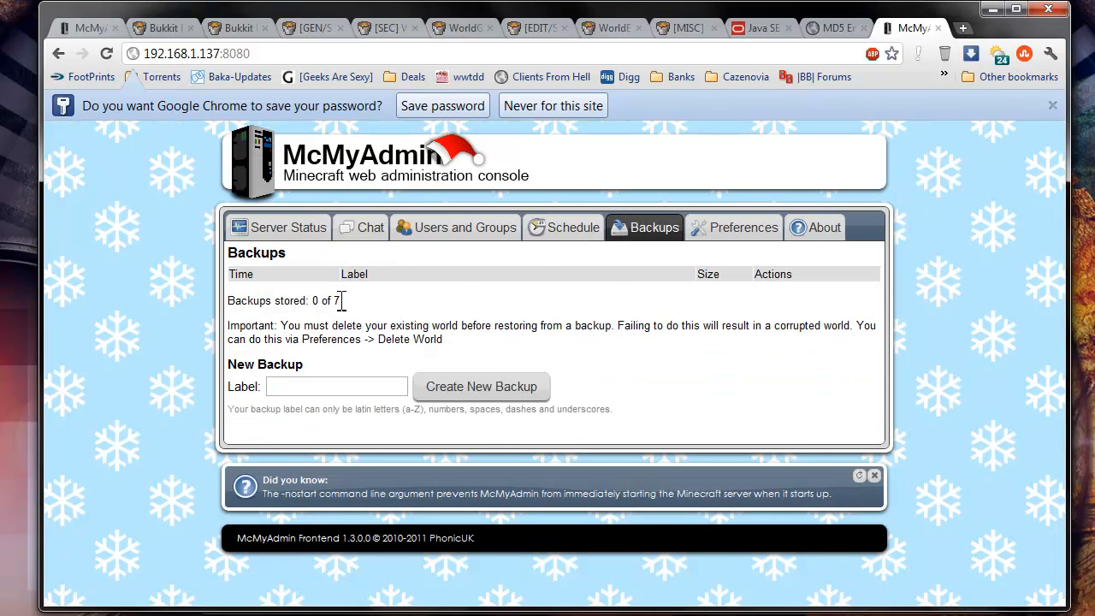
drag(366, 307, 314, 301)
click(466, 302)
In WinSCP go up to McMyAdmin-Latest and open McMyAdmin.conf in the editor
key(alt+Tab)
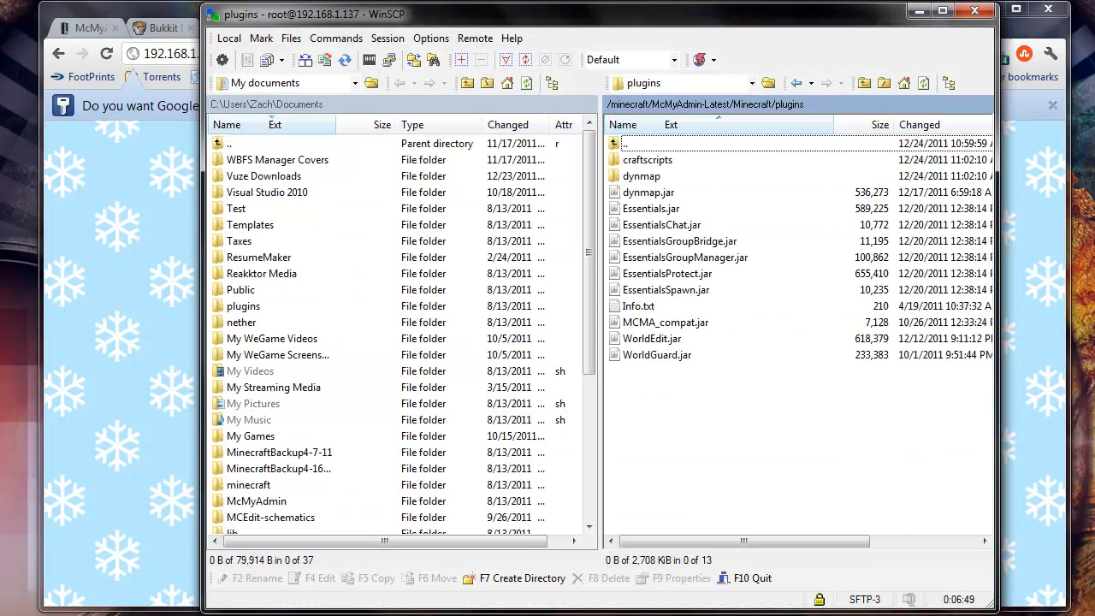
double_click(648, 145)
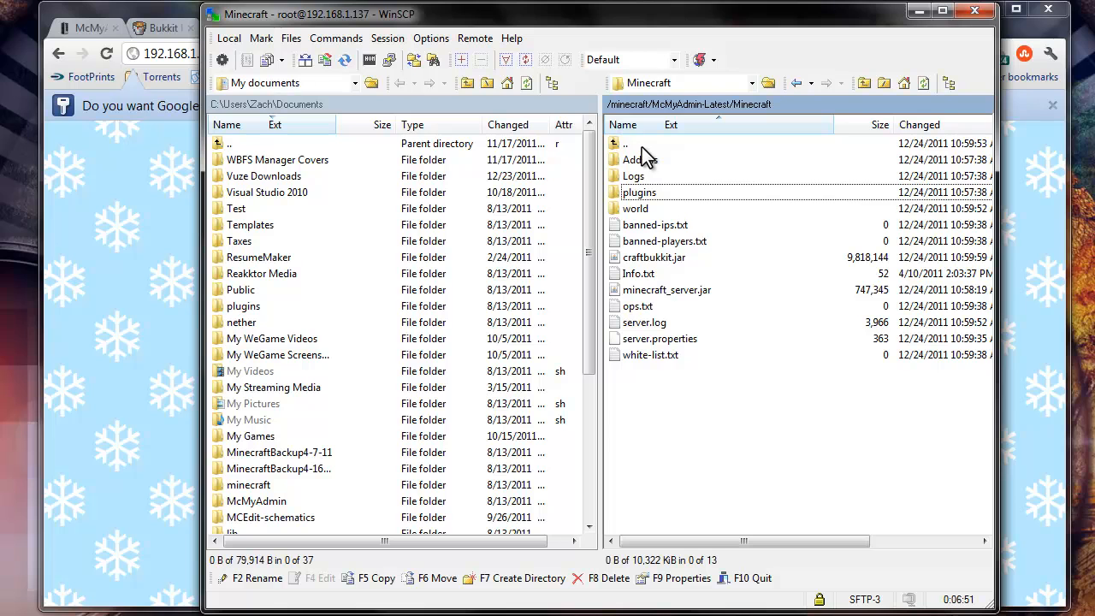
double_click(643, 147)
double_click(638, 322)
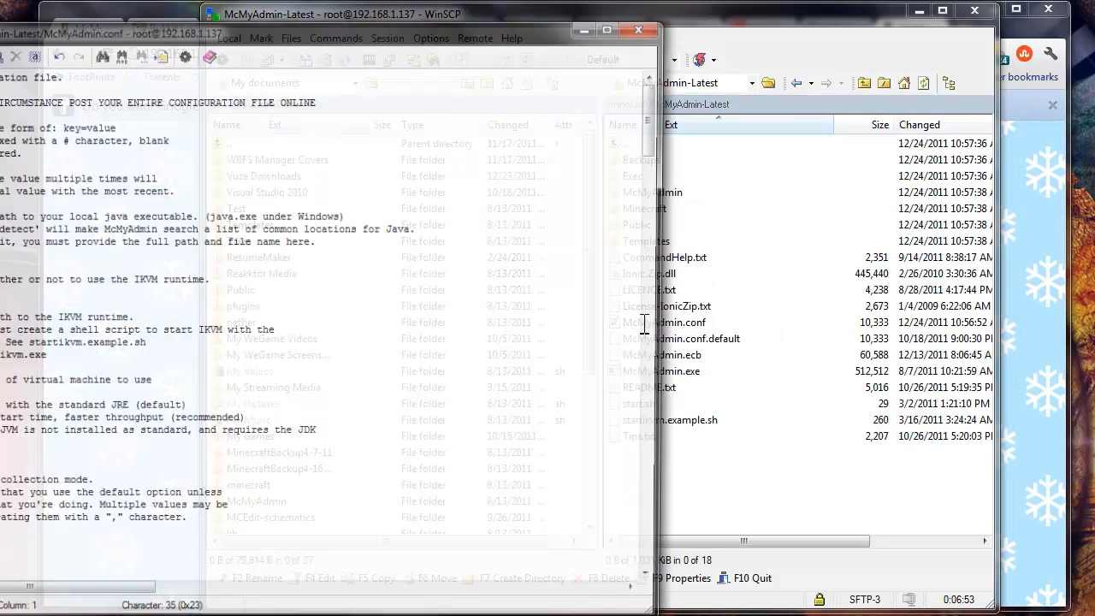
drag(276, 29, 464, 30)
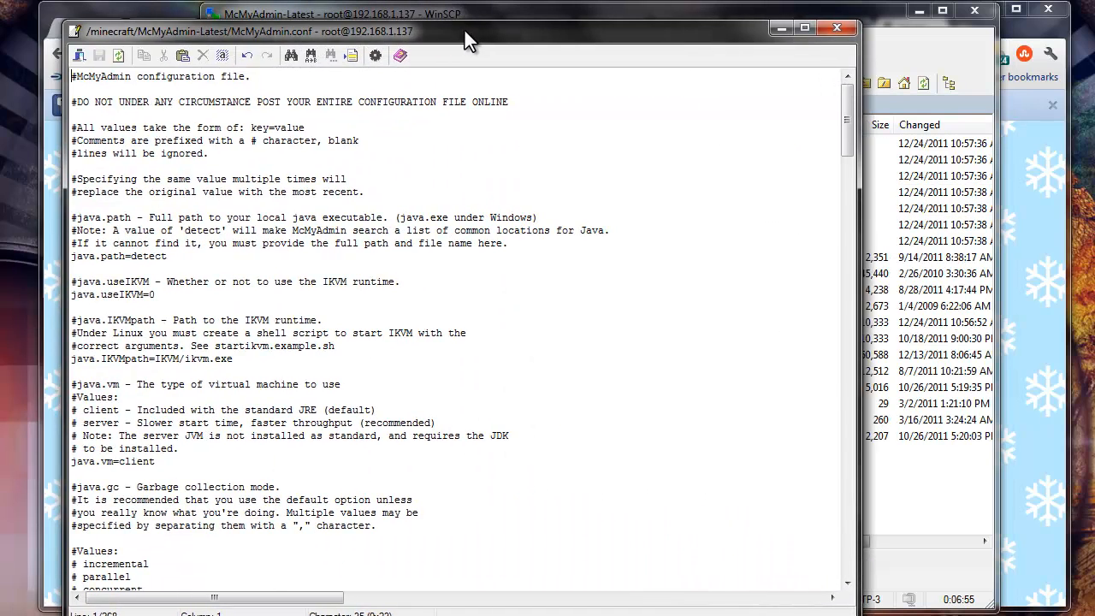
Find 'backup', change mcmyadmin.backupslimit from 7 to 31, save and close the editor
key(ctrl+f)
text(backu)
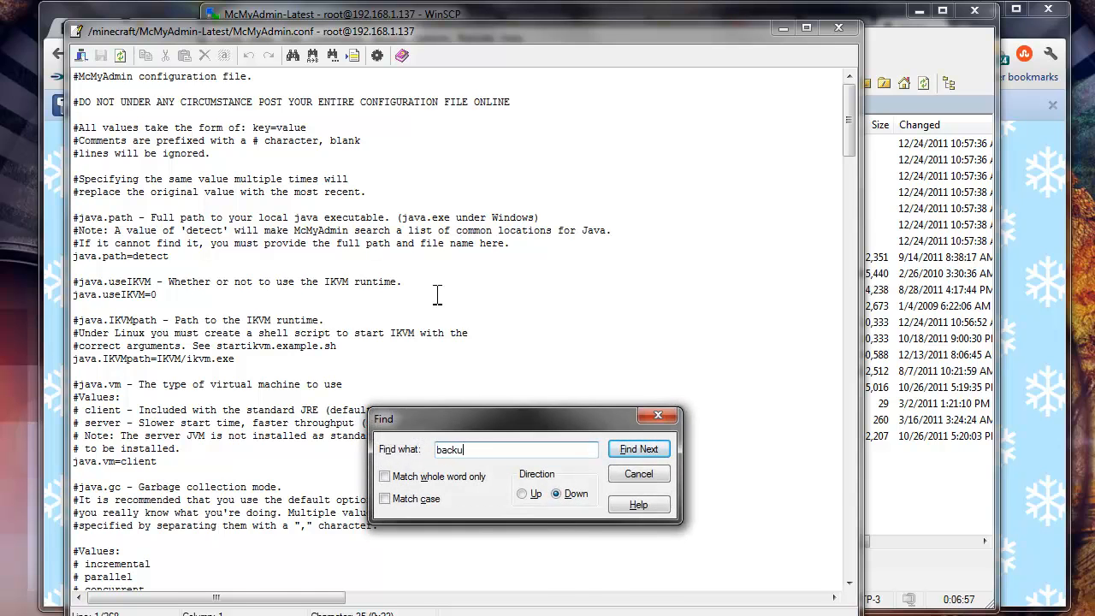
text(p)
key(Return)
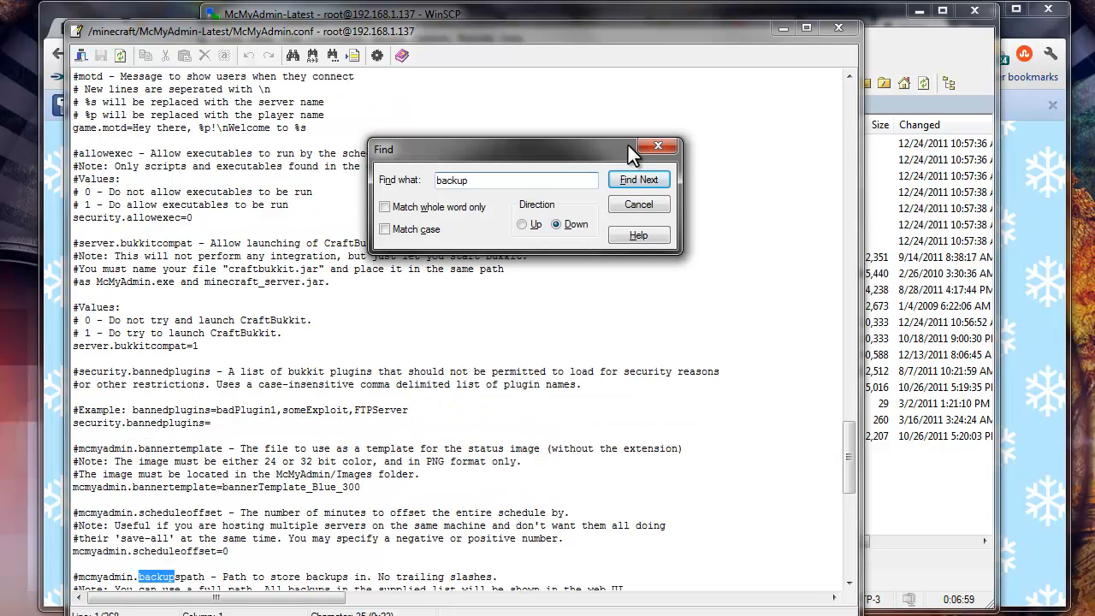
click(657, 145)
scroll(526, 310, down, 3)
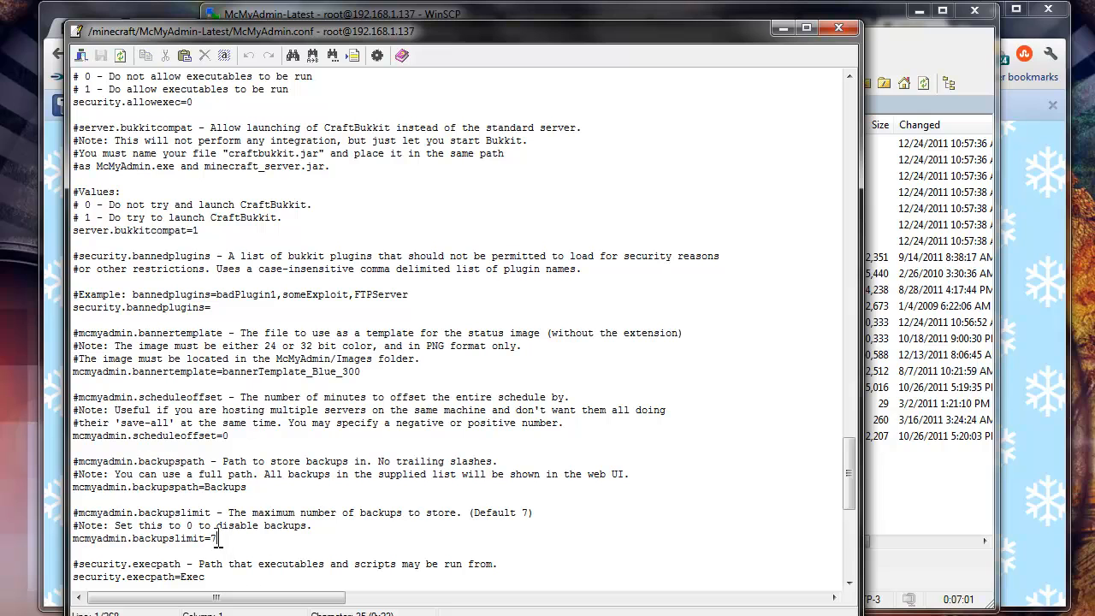
double_click(214, 538)
text(31)
key(ctrl+s)
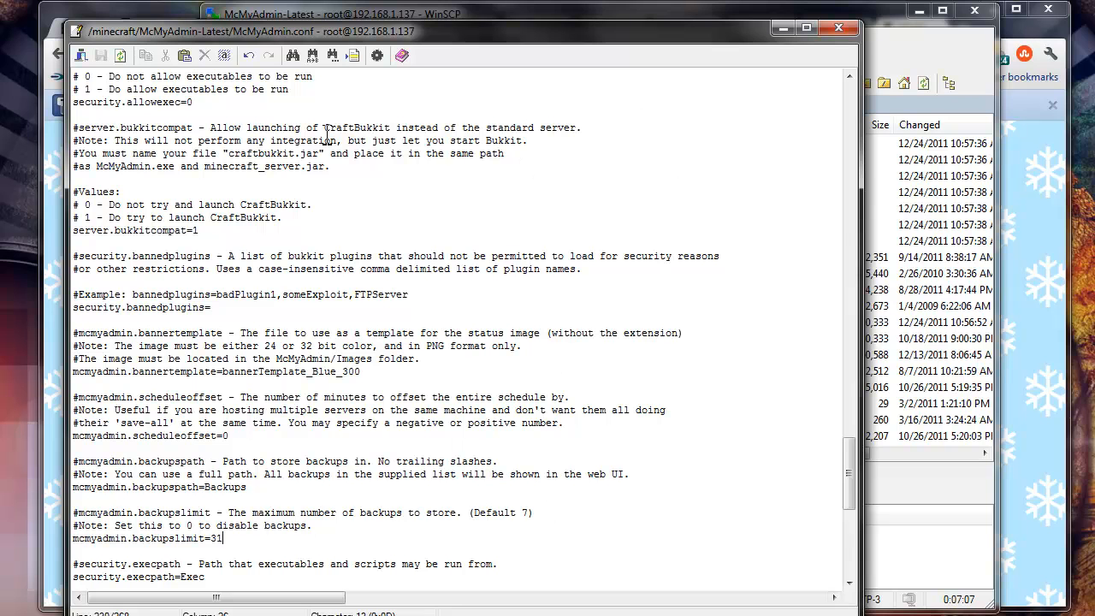
drag(319, 36, 368, 24)
click(881, 15)
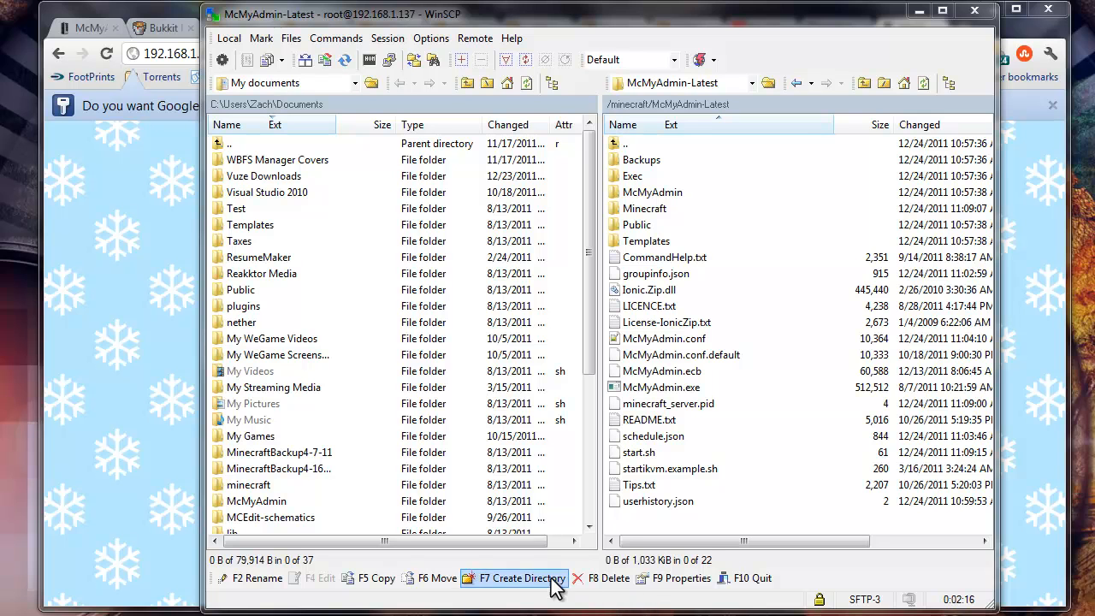
click(648, 453)
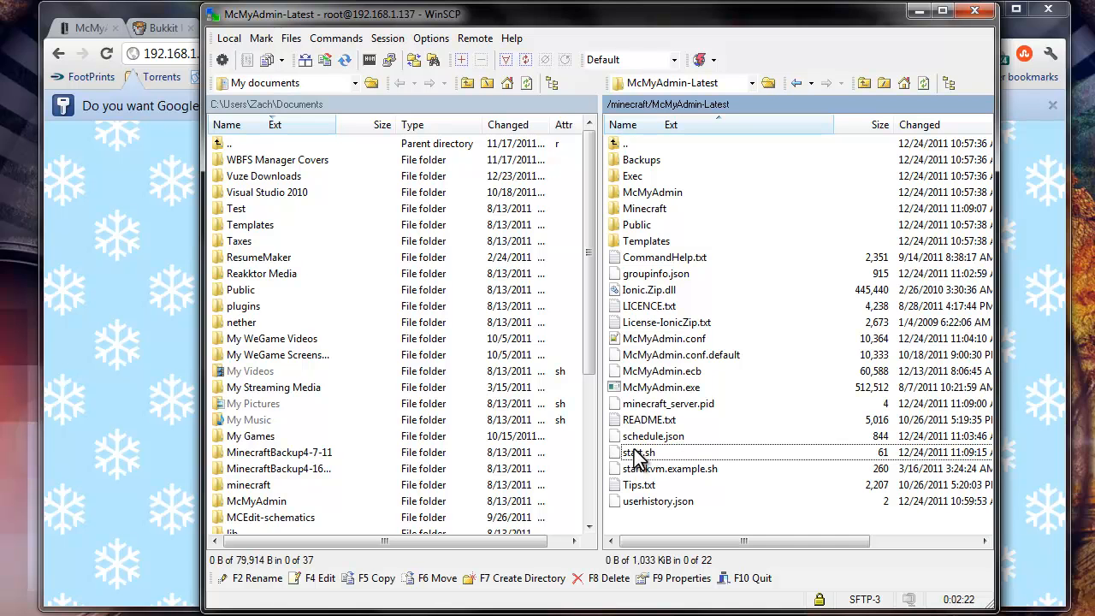
double_click(637, 453)
mouse_move(336, 77)
mouse_down()
mouse_move(237, 86)
mouse_move(150, 77)
mouse_up()
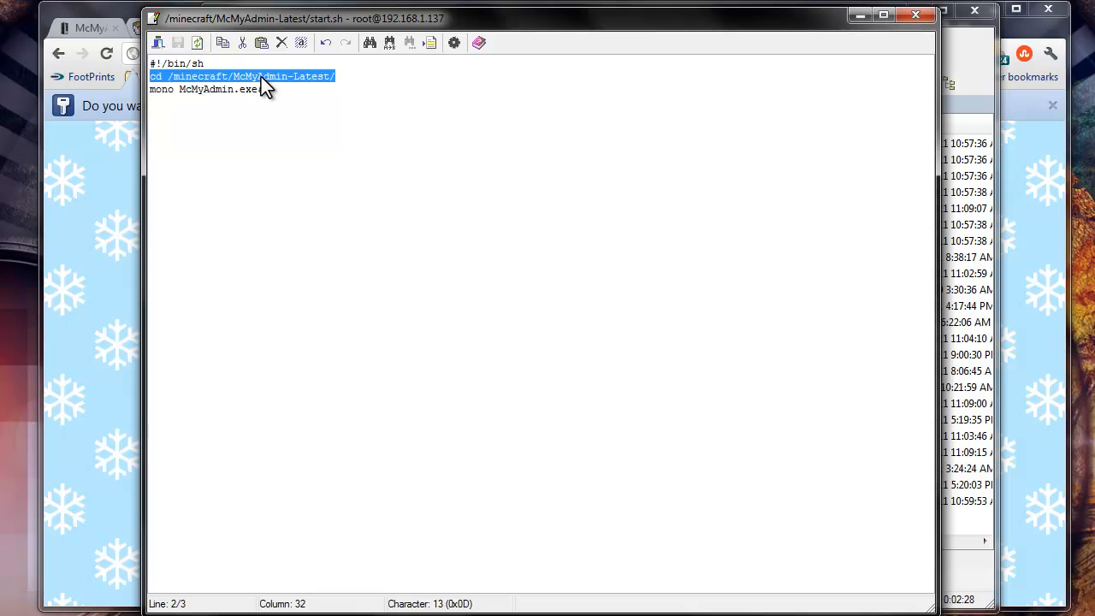
click(343, 77)
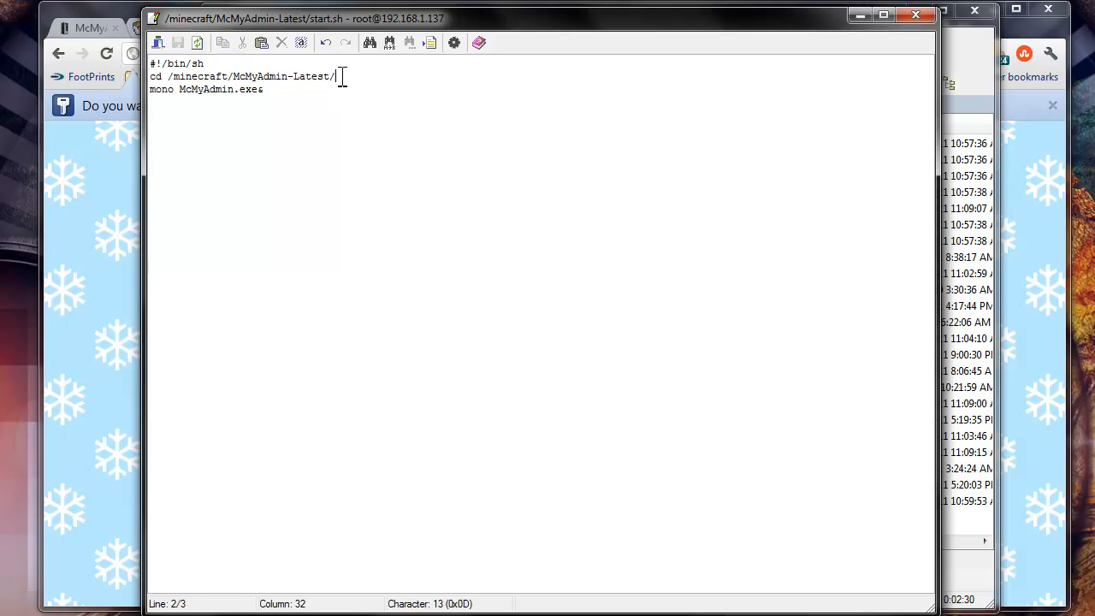
double_click(261, 93)
click(915, 17)
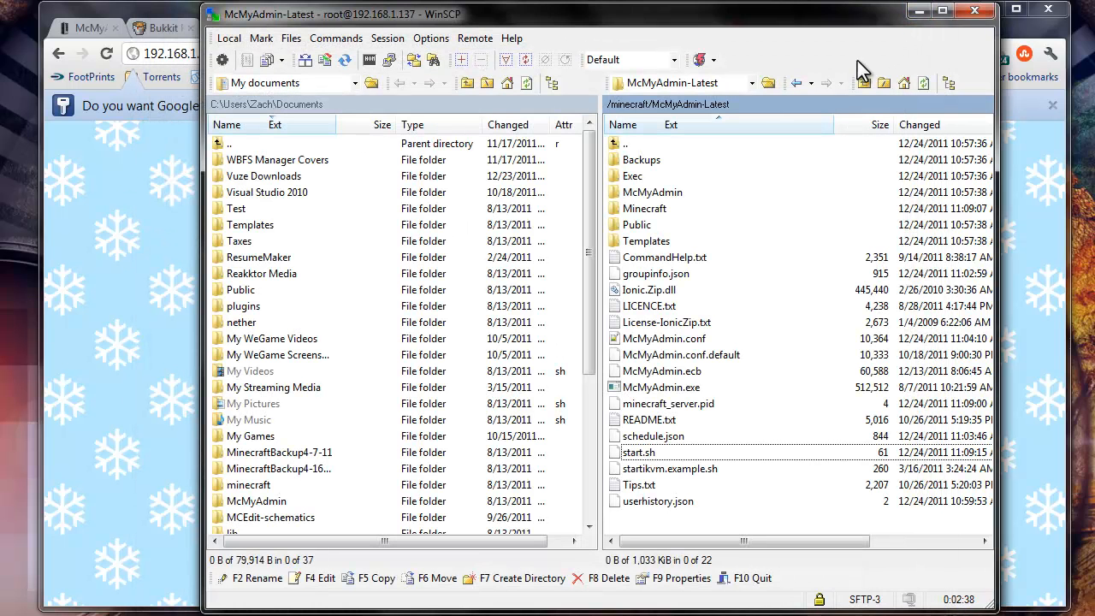
Open a PuTTY session from WinSCP, log in and run sudo nano /etc/rc.local
click(391, 59)
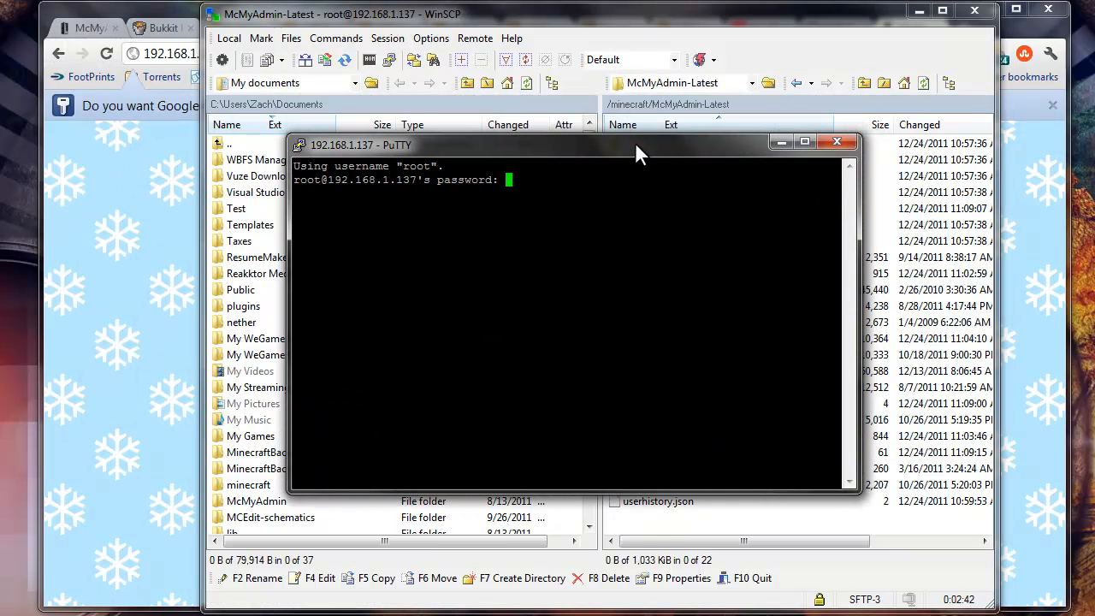
key(Return)
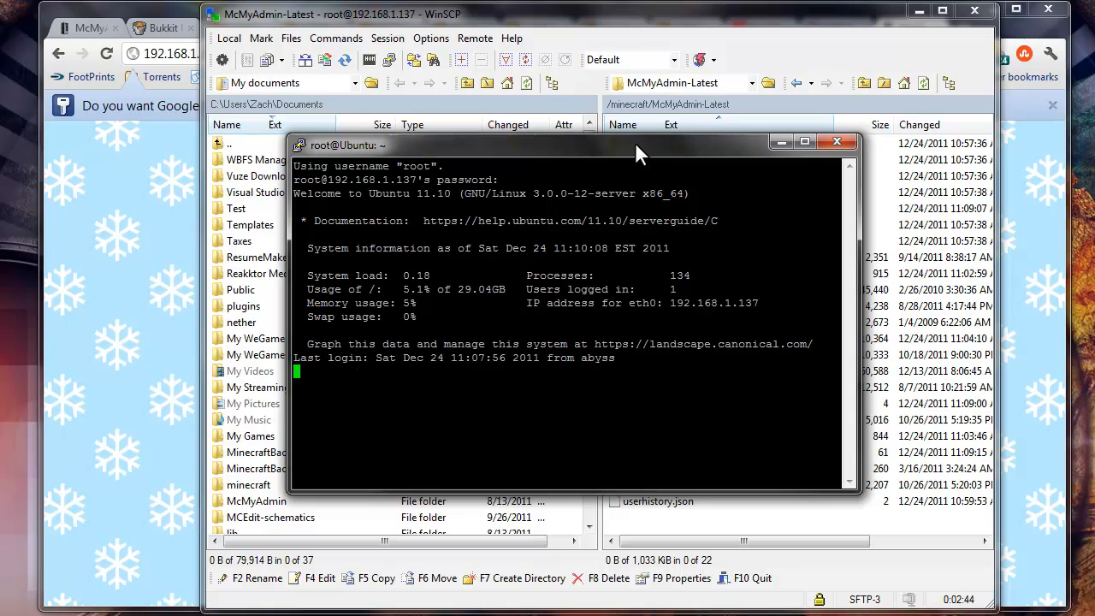
text(sudo )
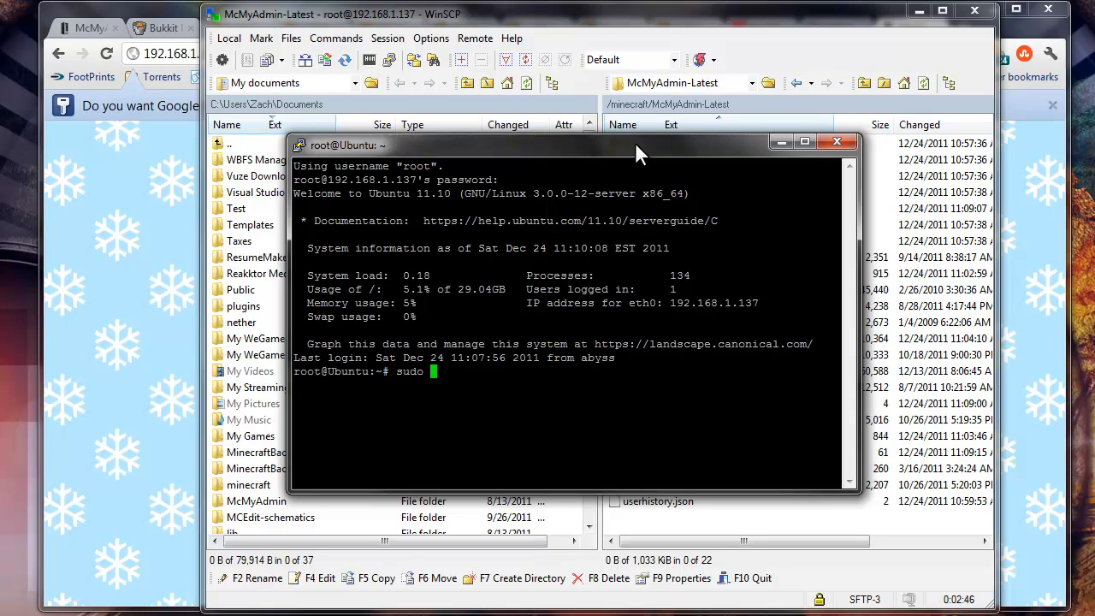
text(nano /)
text(ets)
key(BackSpace)
text(c/)
text(rc.local)
key(Return)
Delete the old cd/mono launch lines to replace them with sh /minecraft/McMyAdmin-Latest/start.sh
key(Down)
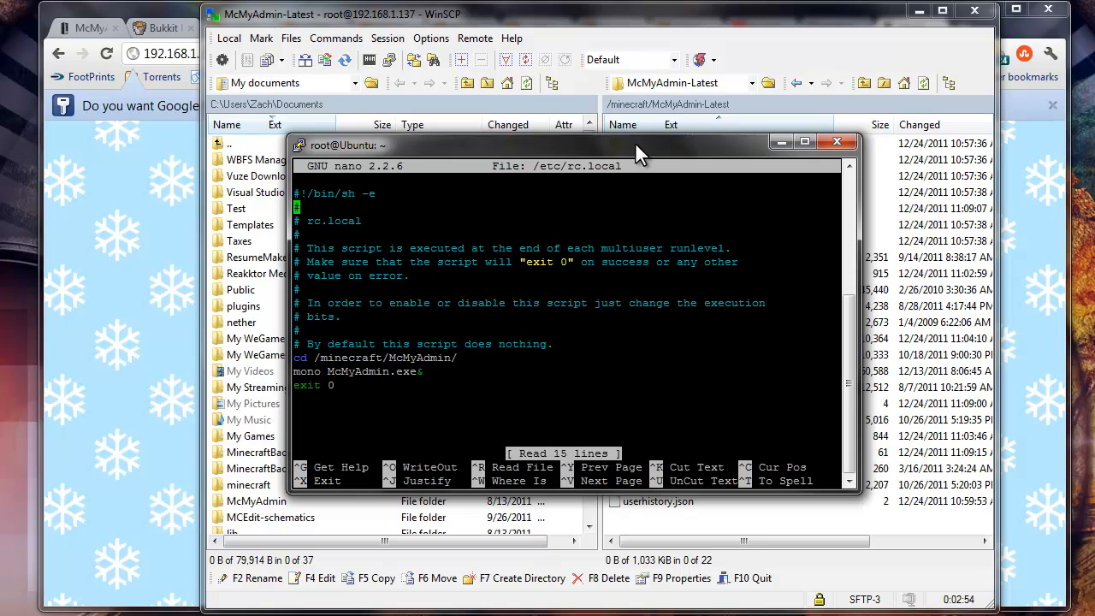
key(Down)
key(Down)
key(Down)
key(Down)
key(Down)
key(Down)
key(Delete)
key(Delete)
key(Delete)
key(Delete)
key(Delete)
key(Delete)
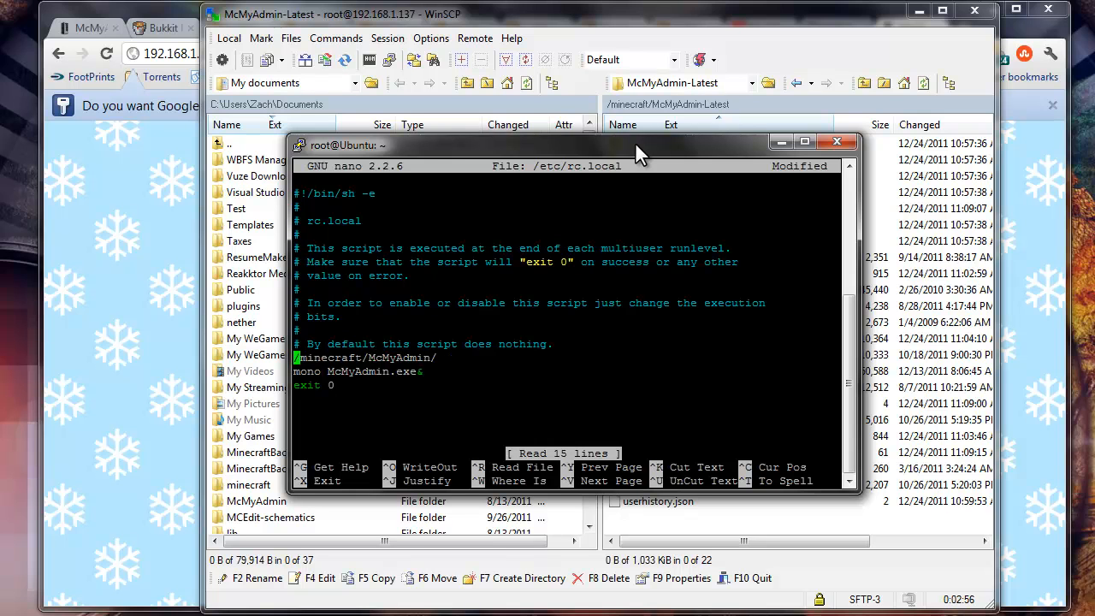
key(Delete)
key(Delete)
key(Delete)
key(Delete)
key(Delete)
key(Delete)
key(Delete)
key(Delete)
key(Delete)
key(Delete)
key(Delete)
key(Delete)
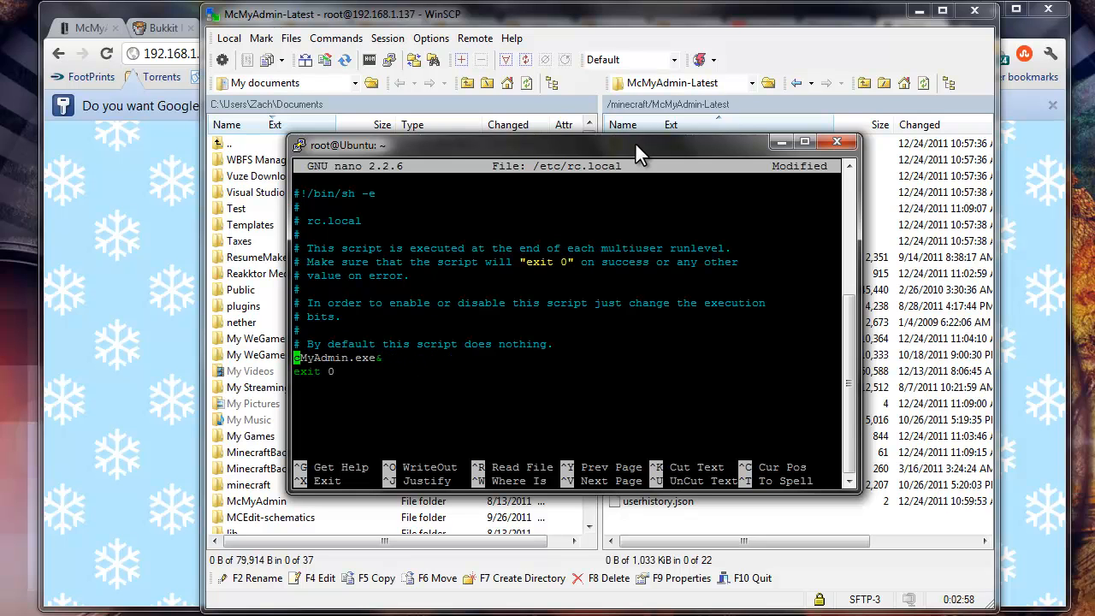
key(Delete)
key(Delete)
key(Delete)
key(Delete)
key(Delete)
key(Delete)
text(s)
text(h /minec)
text(raft/M)
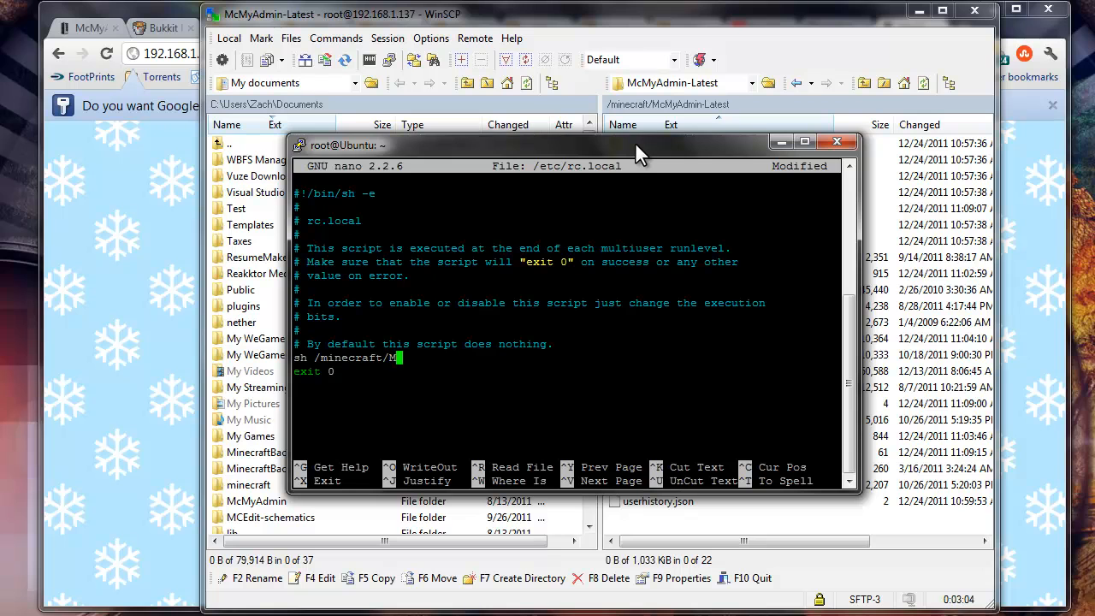
text(c)
text(MyAdmin)
text(-Latest)
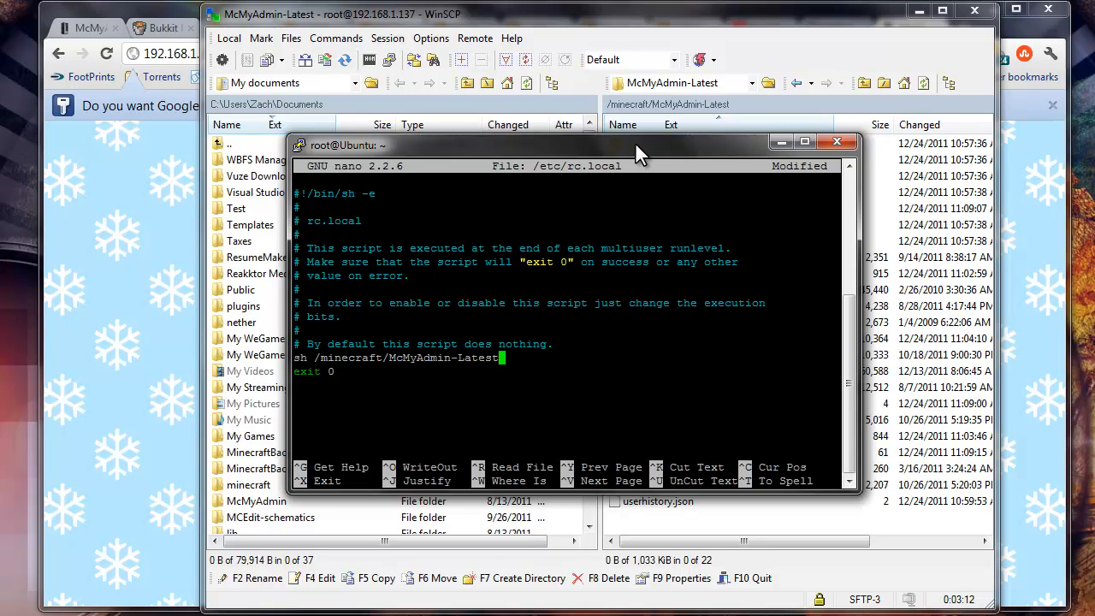
text(/start)
text(.sh)
Save rc.local and exit nano back to the shell
key(ctrl+x)
key(y)
key(Return)
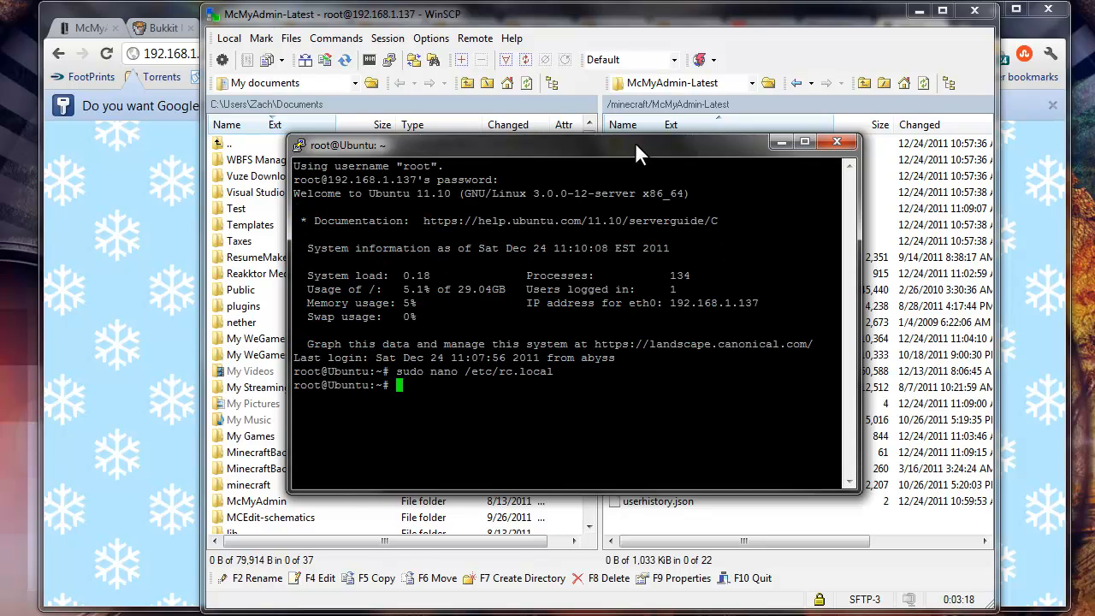
text(reboot)
Reboot the server, dismiss PuTTY's connection error and return to the McMyAdmin console
key(Return)
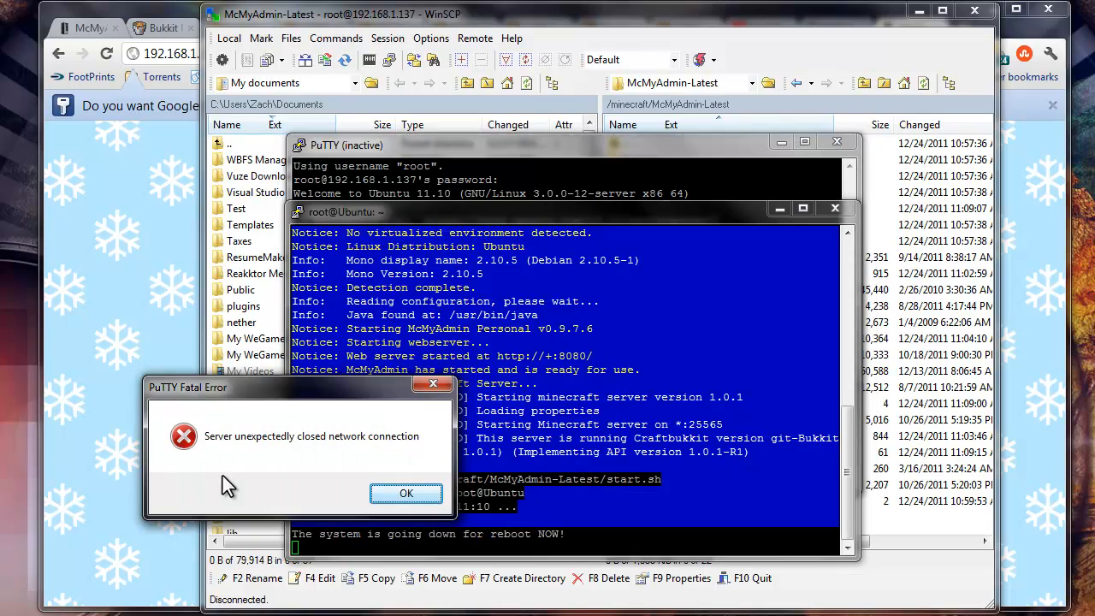
click(404, 494)
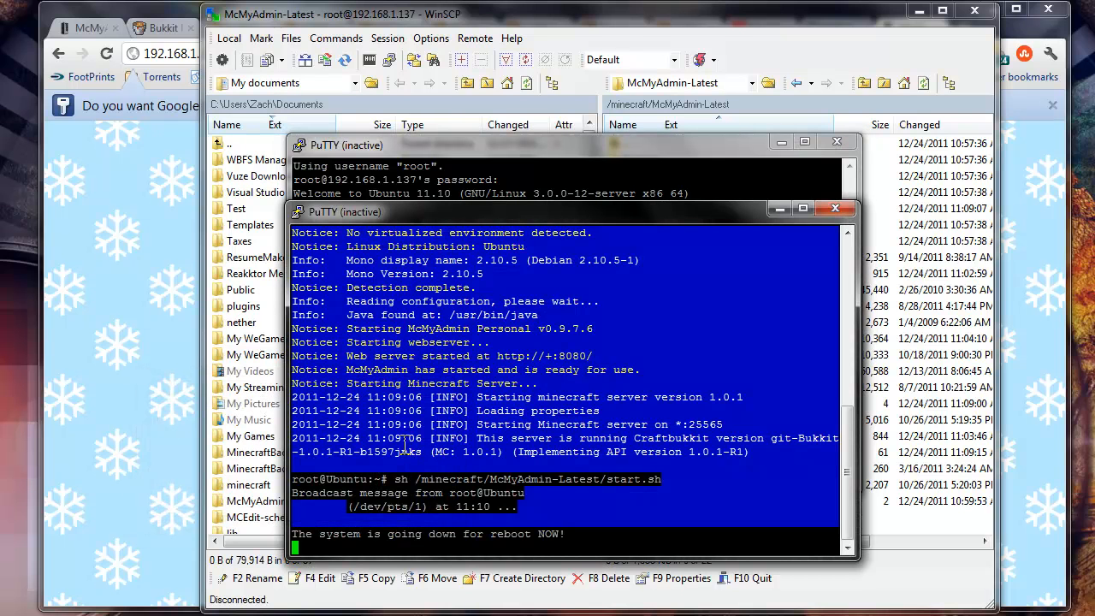
click(140, 343)
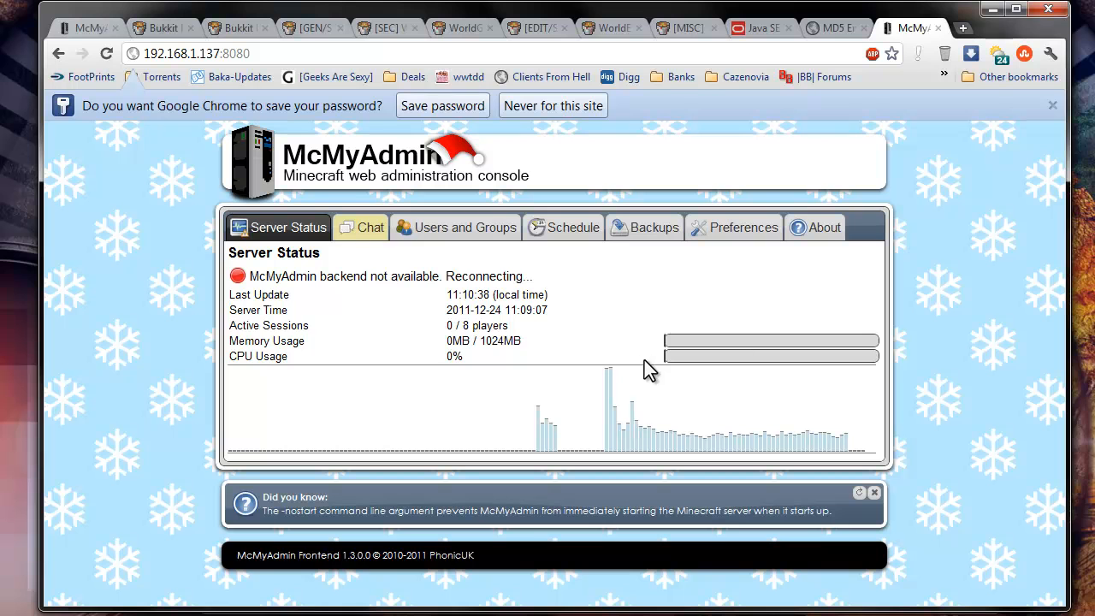
Check the chat log and server status for the server coming back up after reboot
click(364, 228)
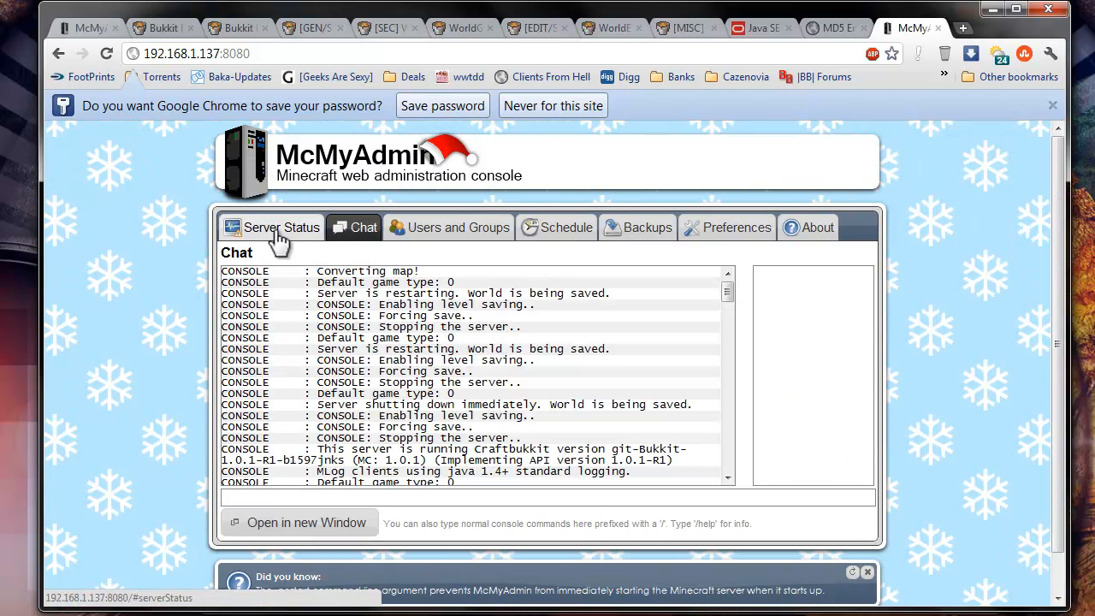
click(277, 226)
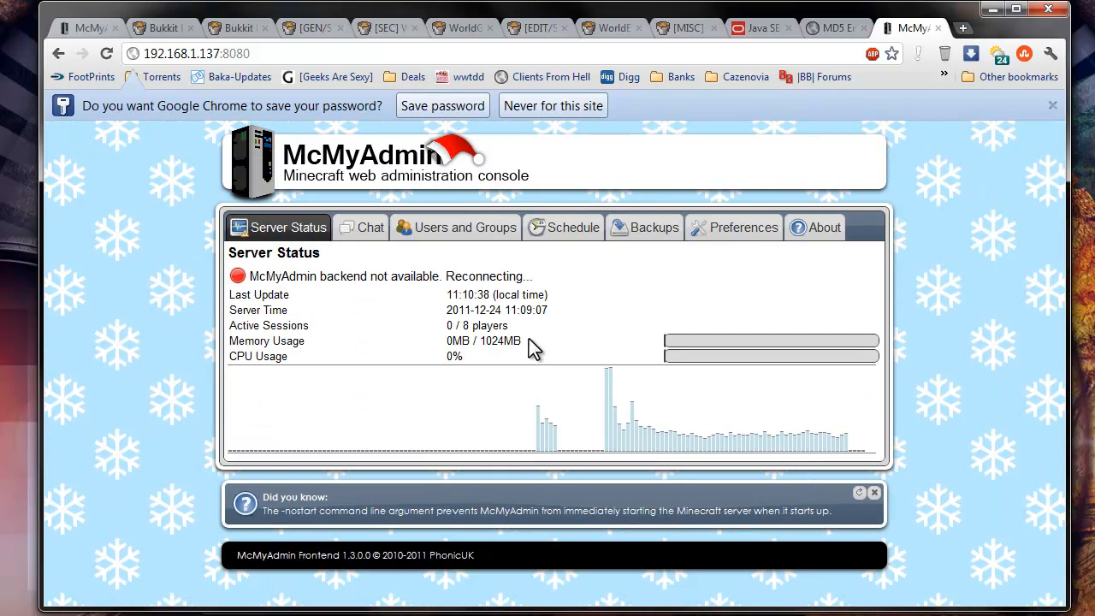